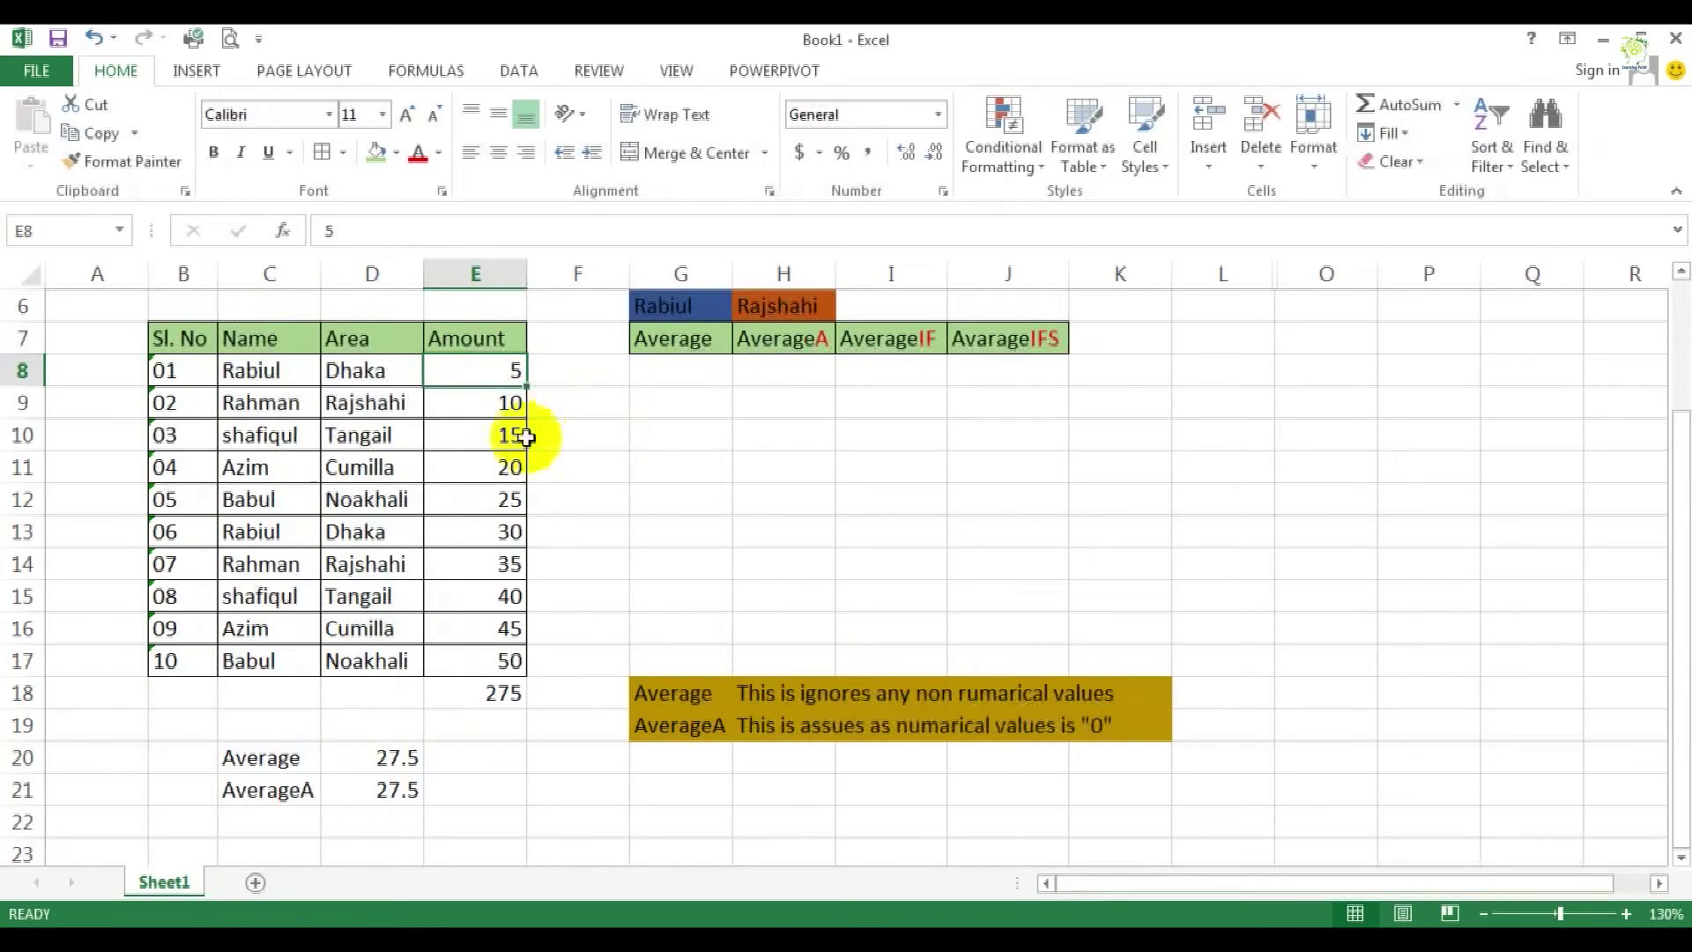
- Examine the Average and AverageA notes in rows 18 and 19 on how each function treats non-numeric values
{"action": "left_click", "coordinate": [661, 346]}
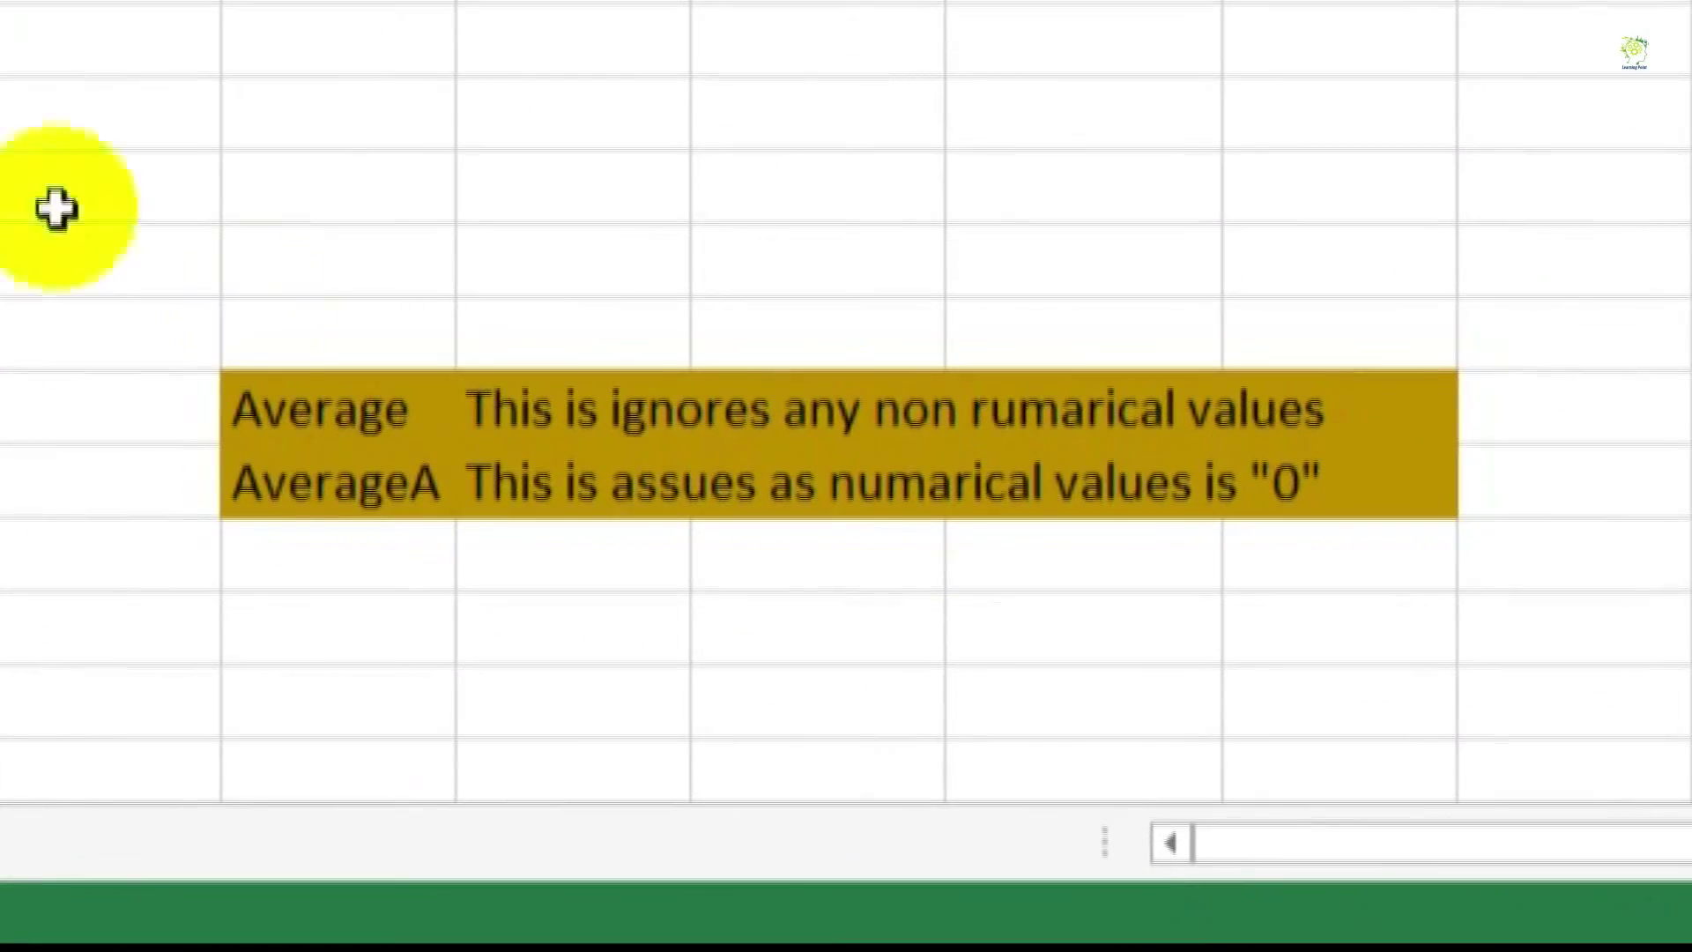
{"action": "left_click", "coordinate": [373, 382]}
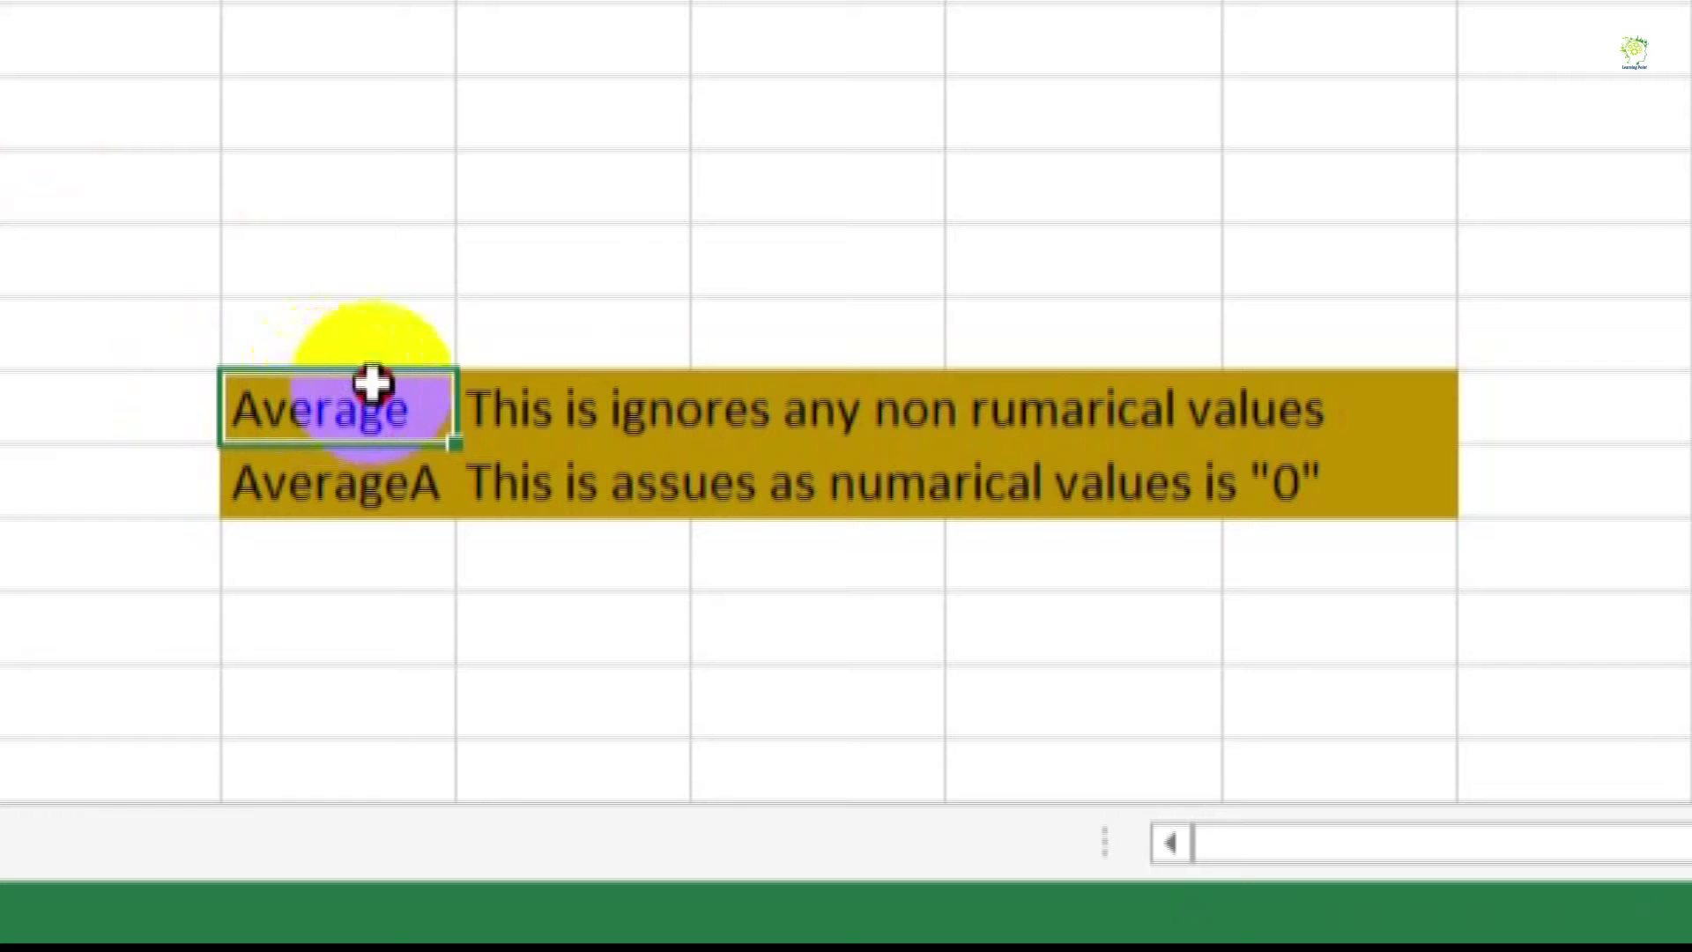
{"action": "left_click", "coordinate": [362, 484]}
{"action": "left_click", "coordinate": [735, 196]}
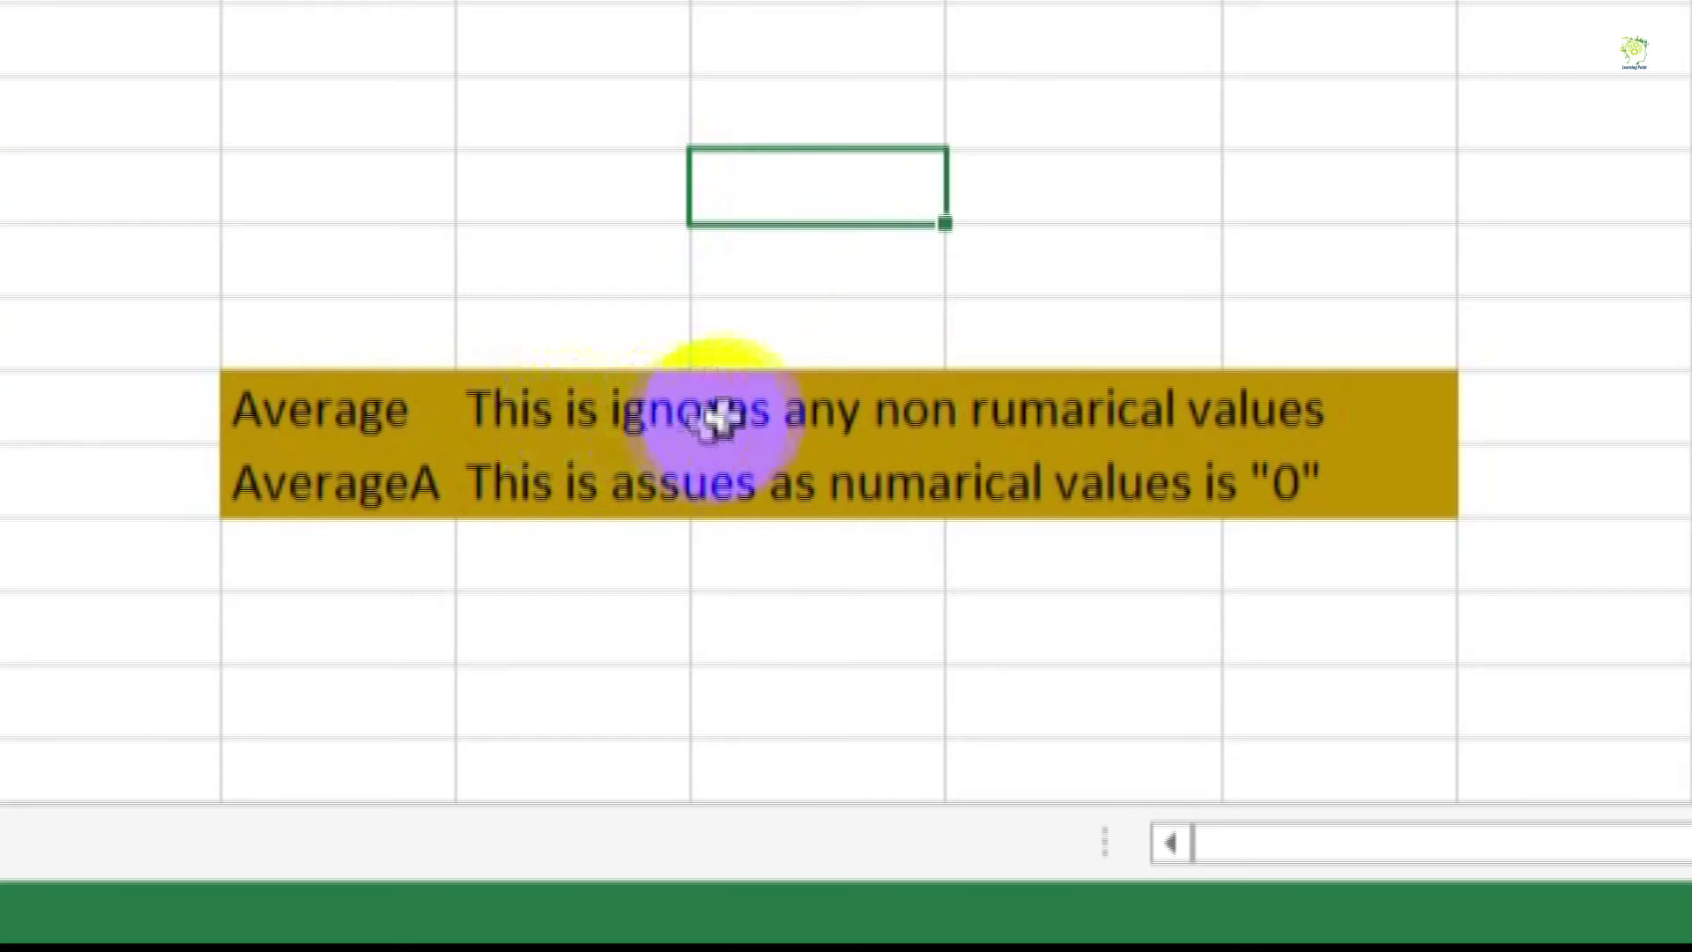
{"action": "left_click", "coordinate": [1291, 423]}
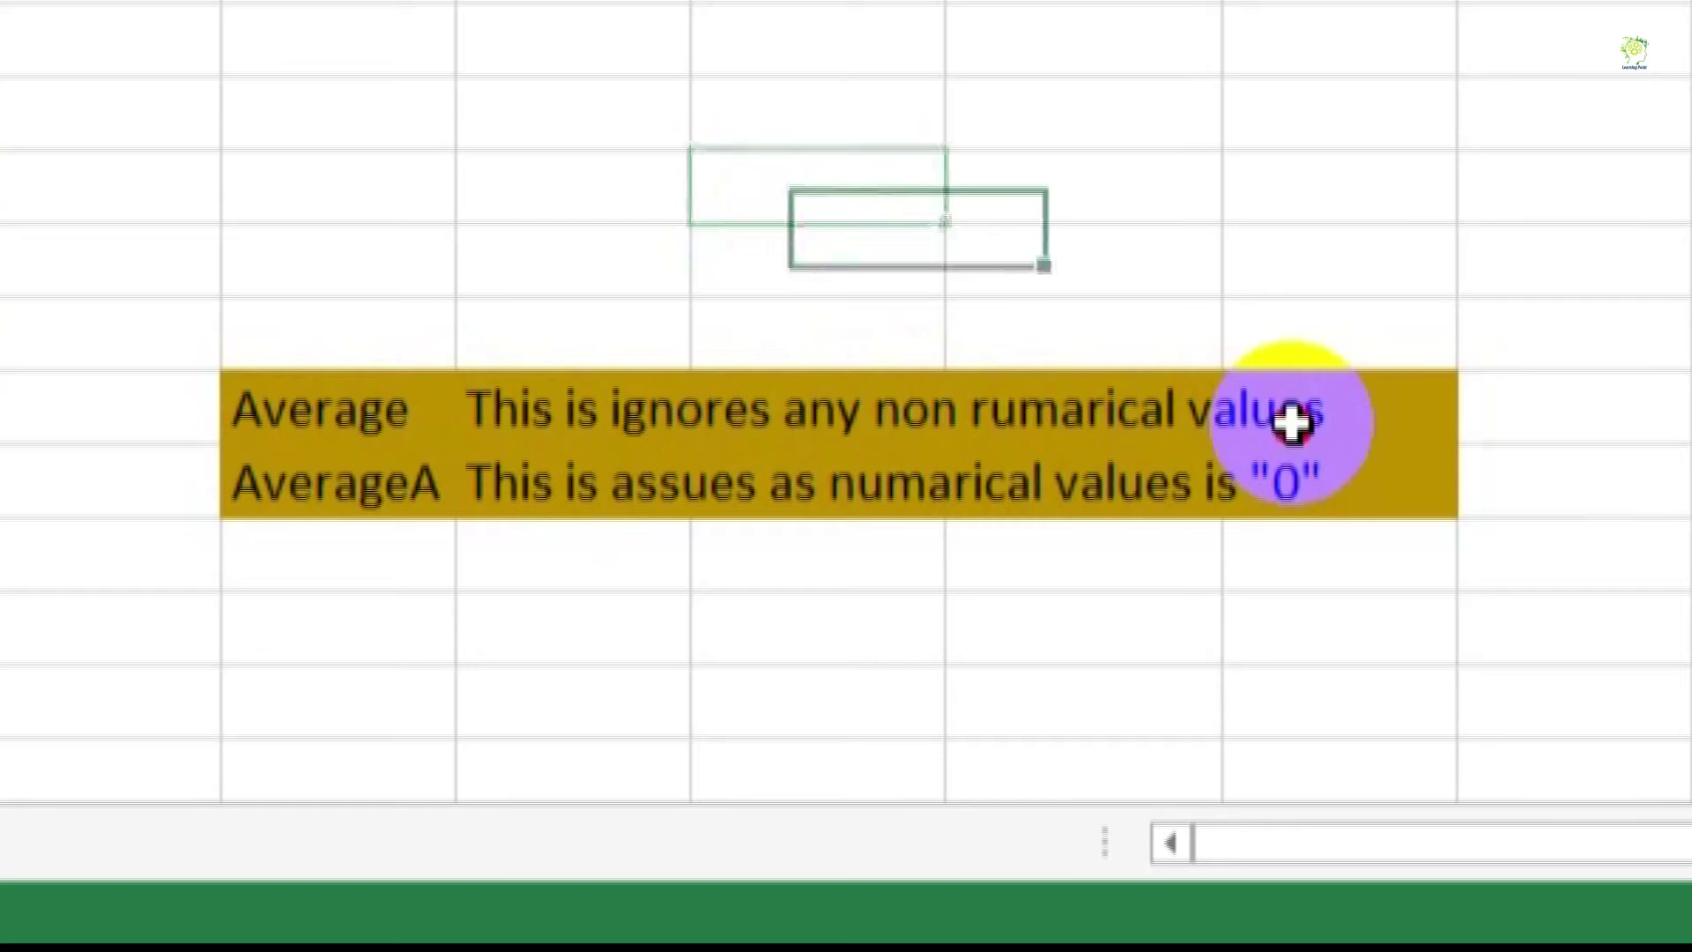
{"action": "left_click_drag", "start_coordinate": [325, 415], "coordinate": [1266, 415]}
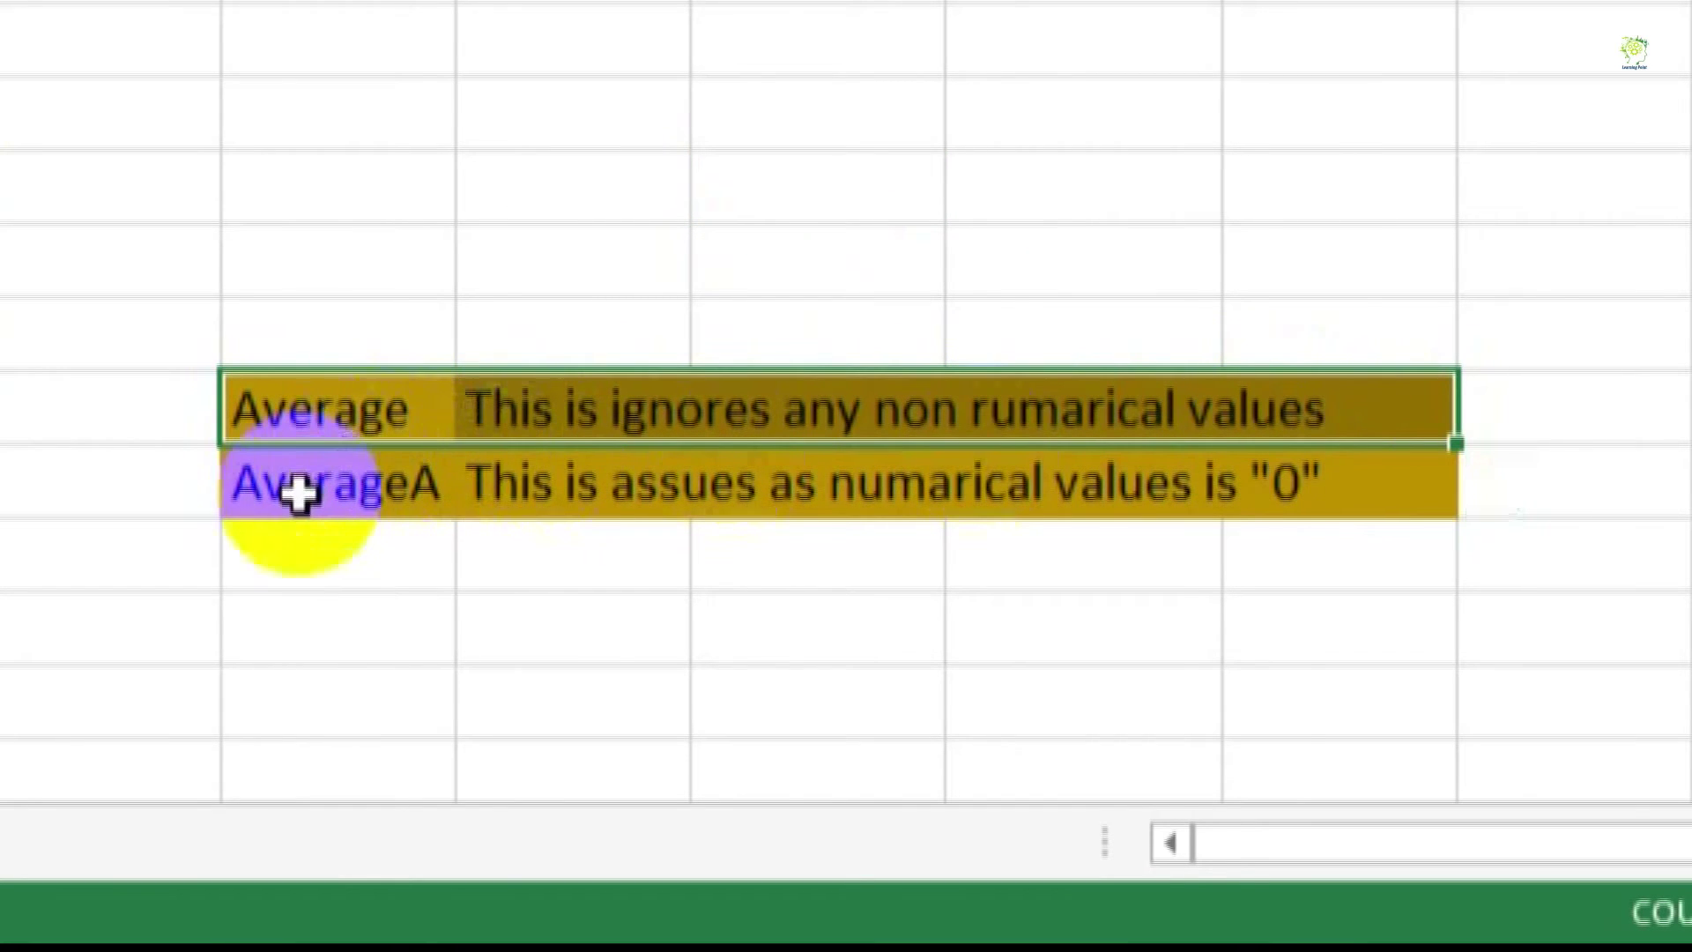
{"action": "left_click_drag", "start_coordinate": [295, 490], "coordinate": [1272, 480]}
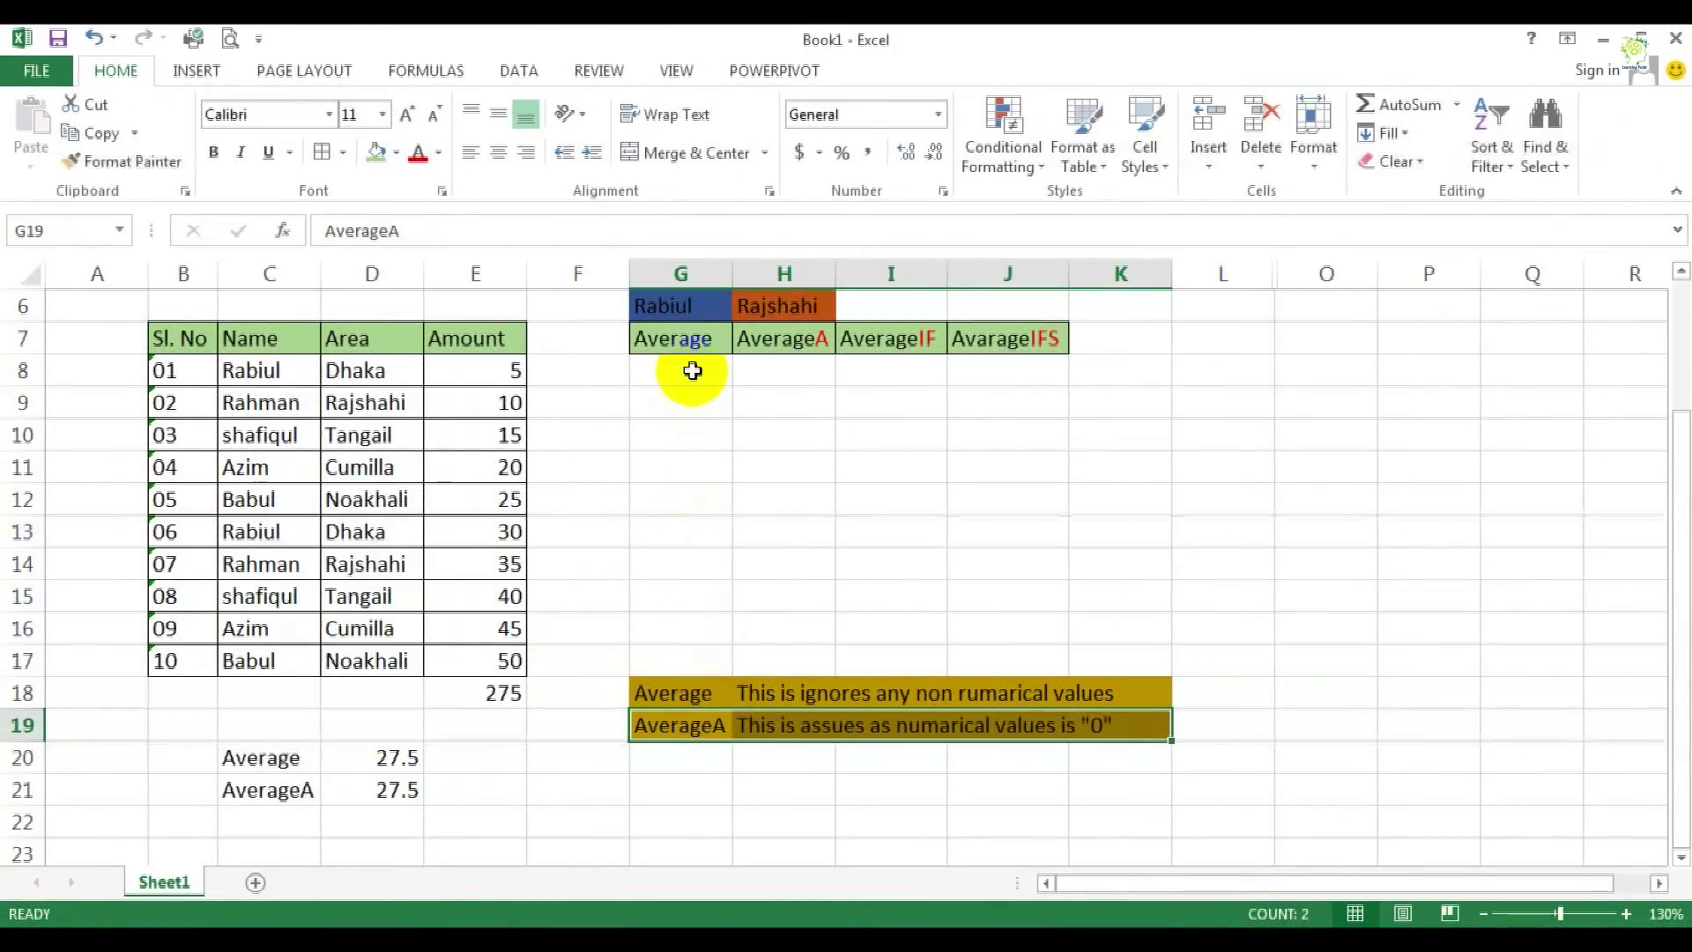
- Enter =AVERAGE(E8:E17) in G8 under the Average heading and check the sum formula in E18
{"action": "left_click", "coordinate": [693, 371]}
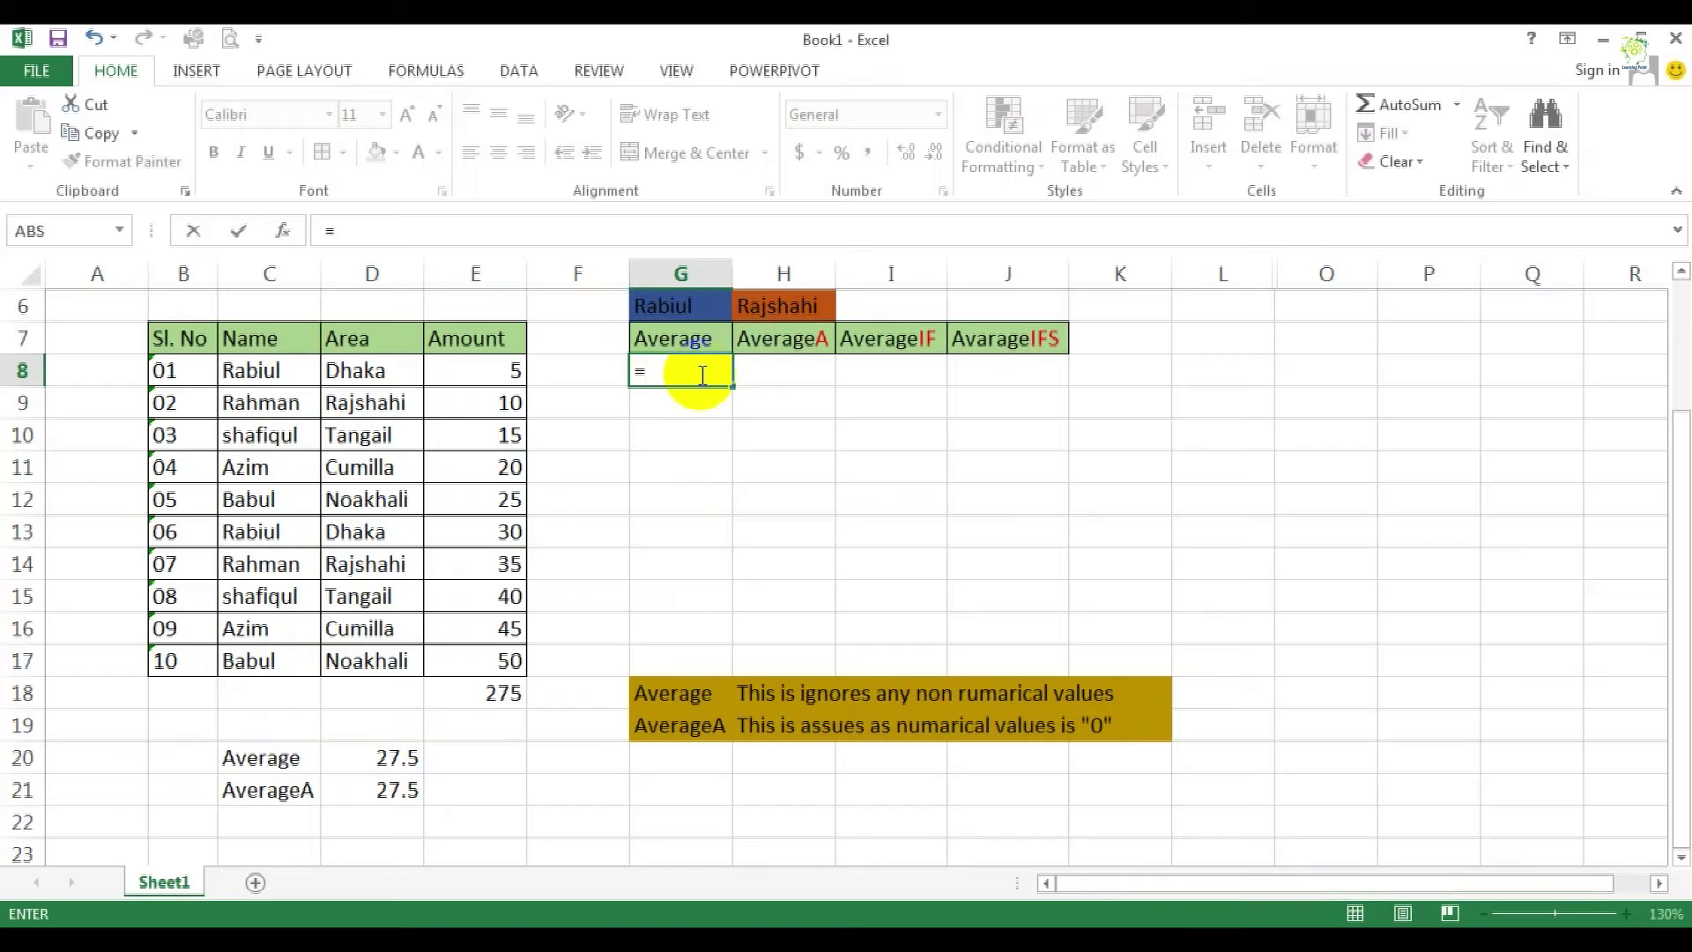
{"action": "type", "text": "ave"}
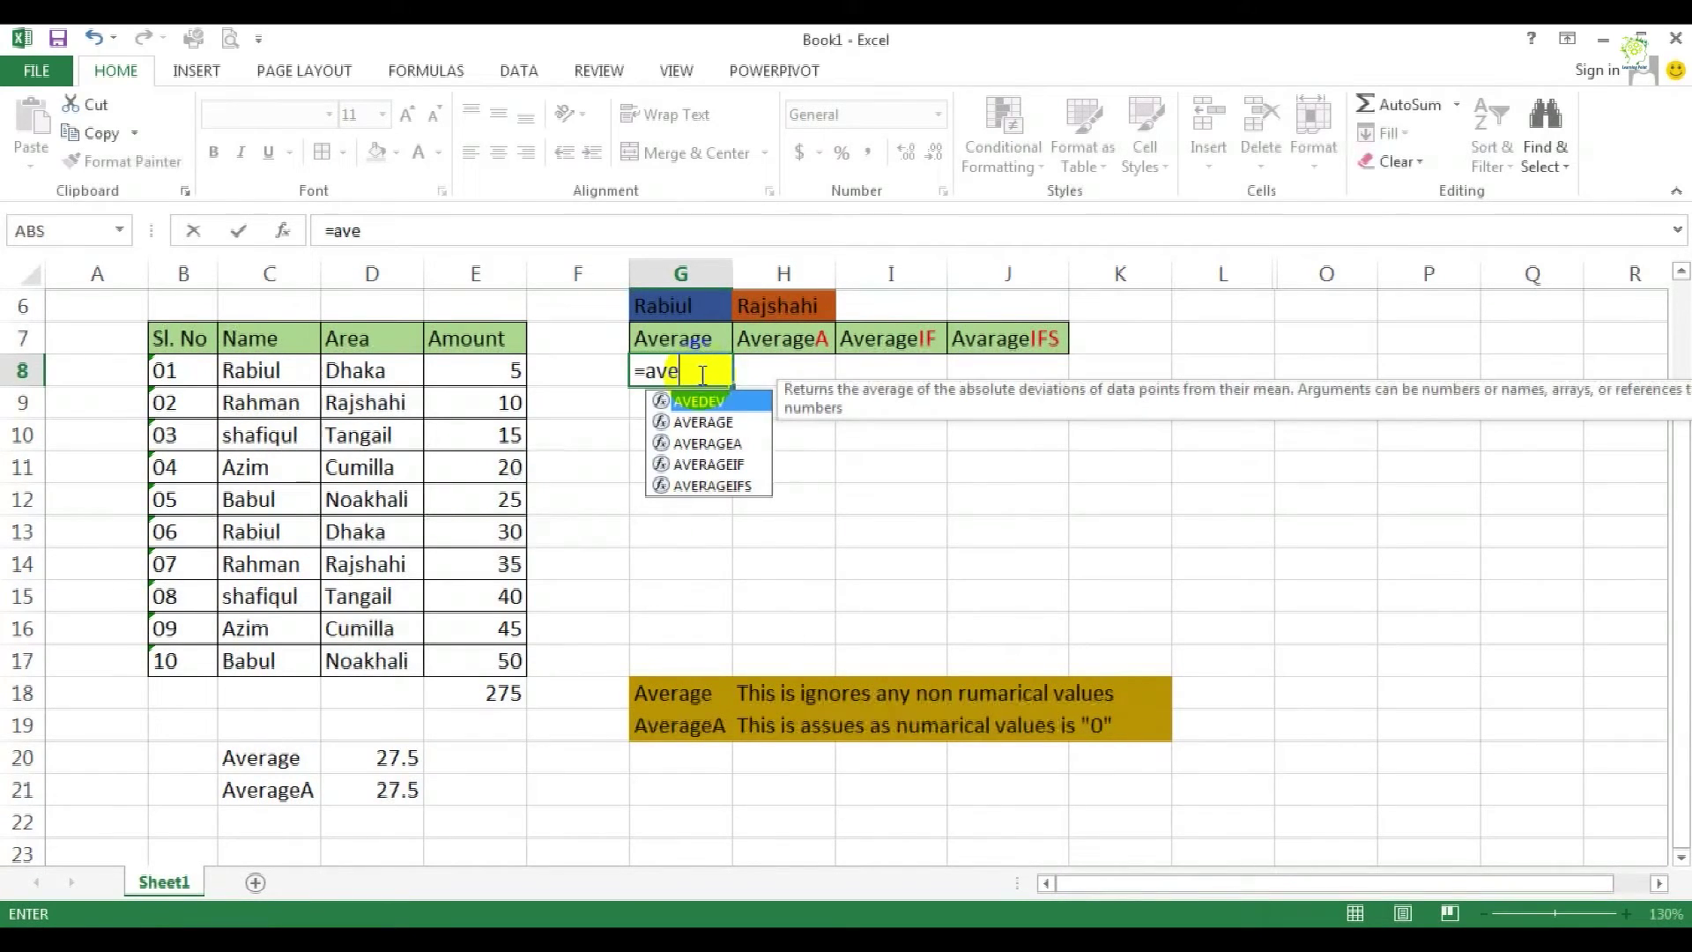
{"action": "left_click", "coordinate": [717, 425]}
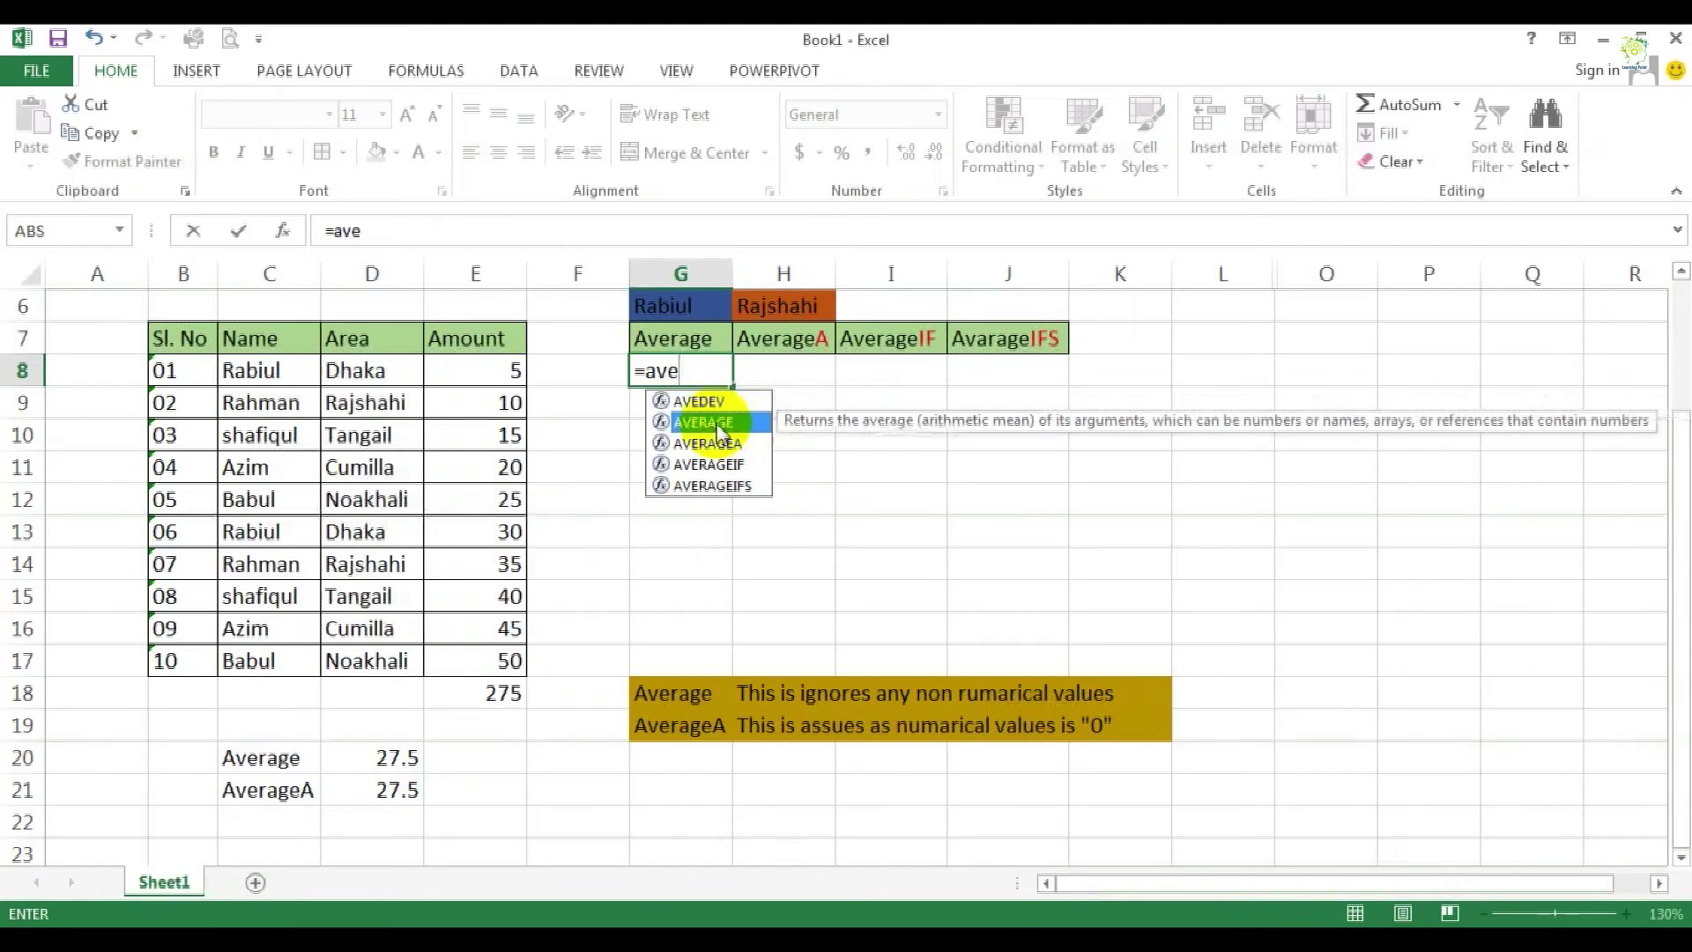
{"action": "double_click", "coordinate": [697, 424]}
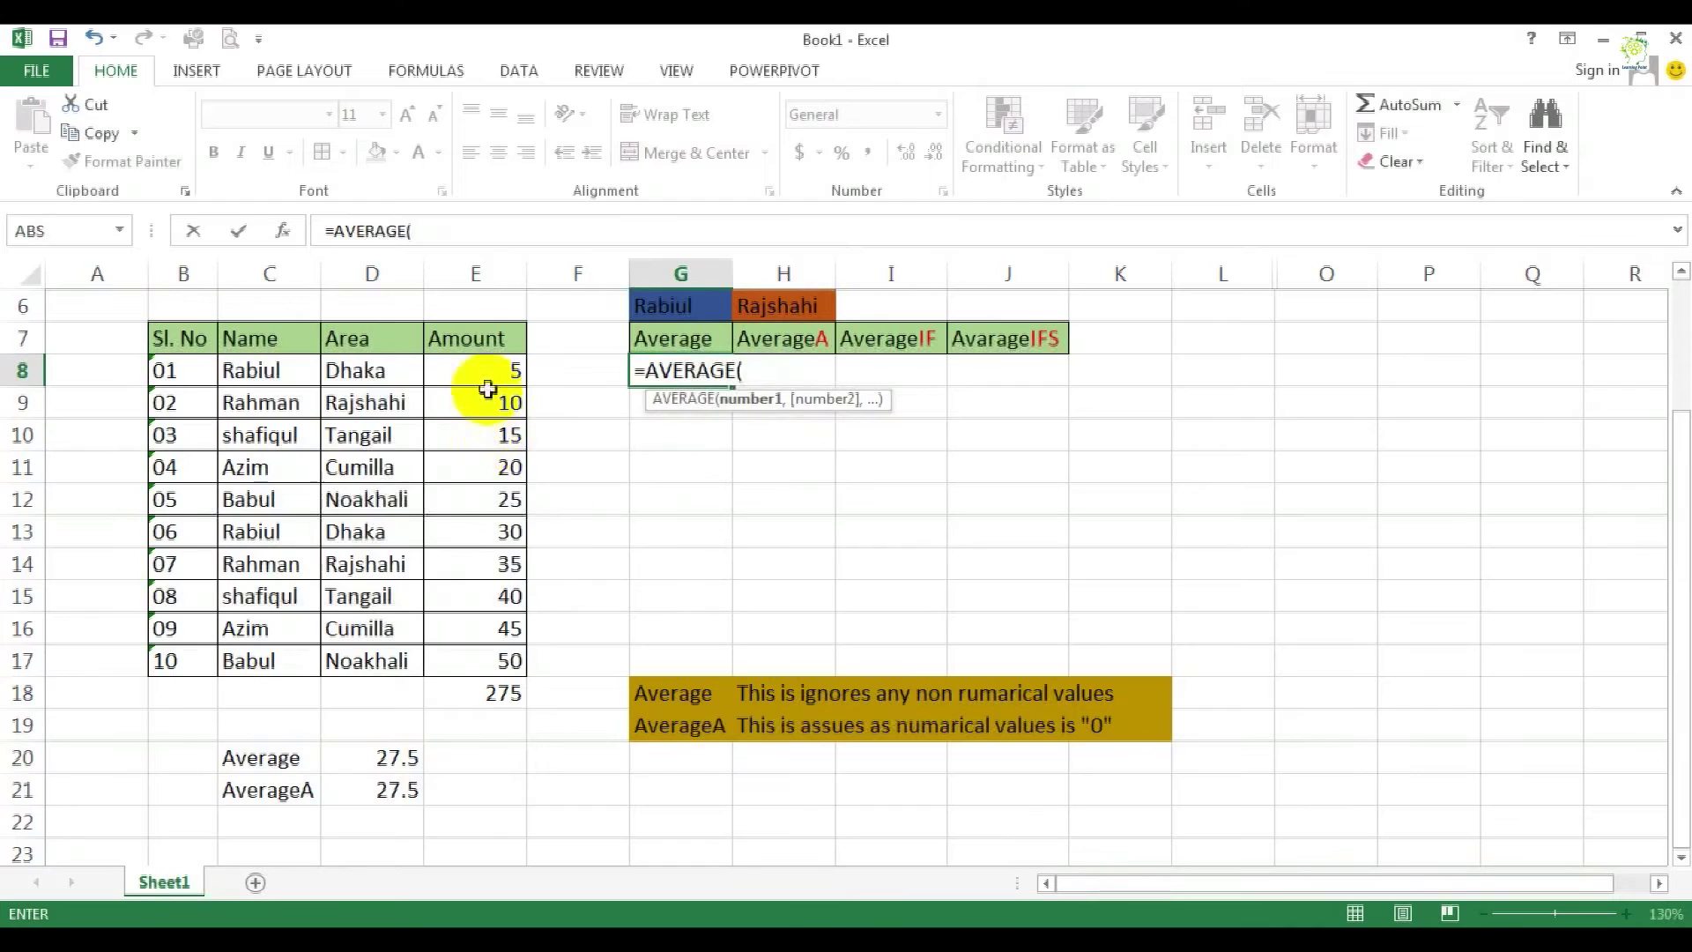
{"action": "left_click_drag", "start_coordinate": [481, 368], "coordinate": [480, 674]}
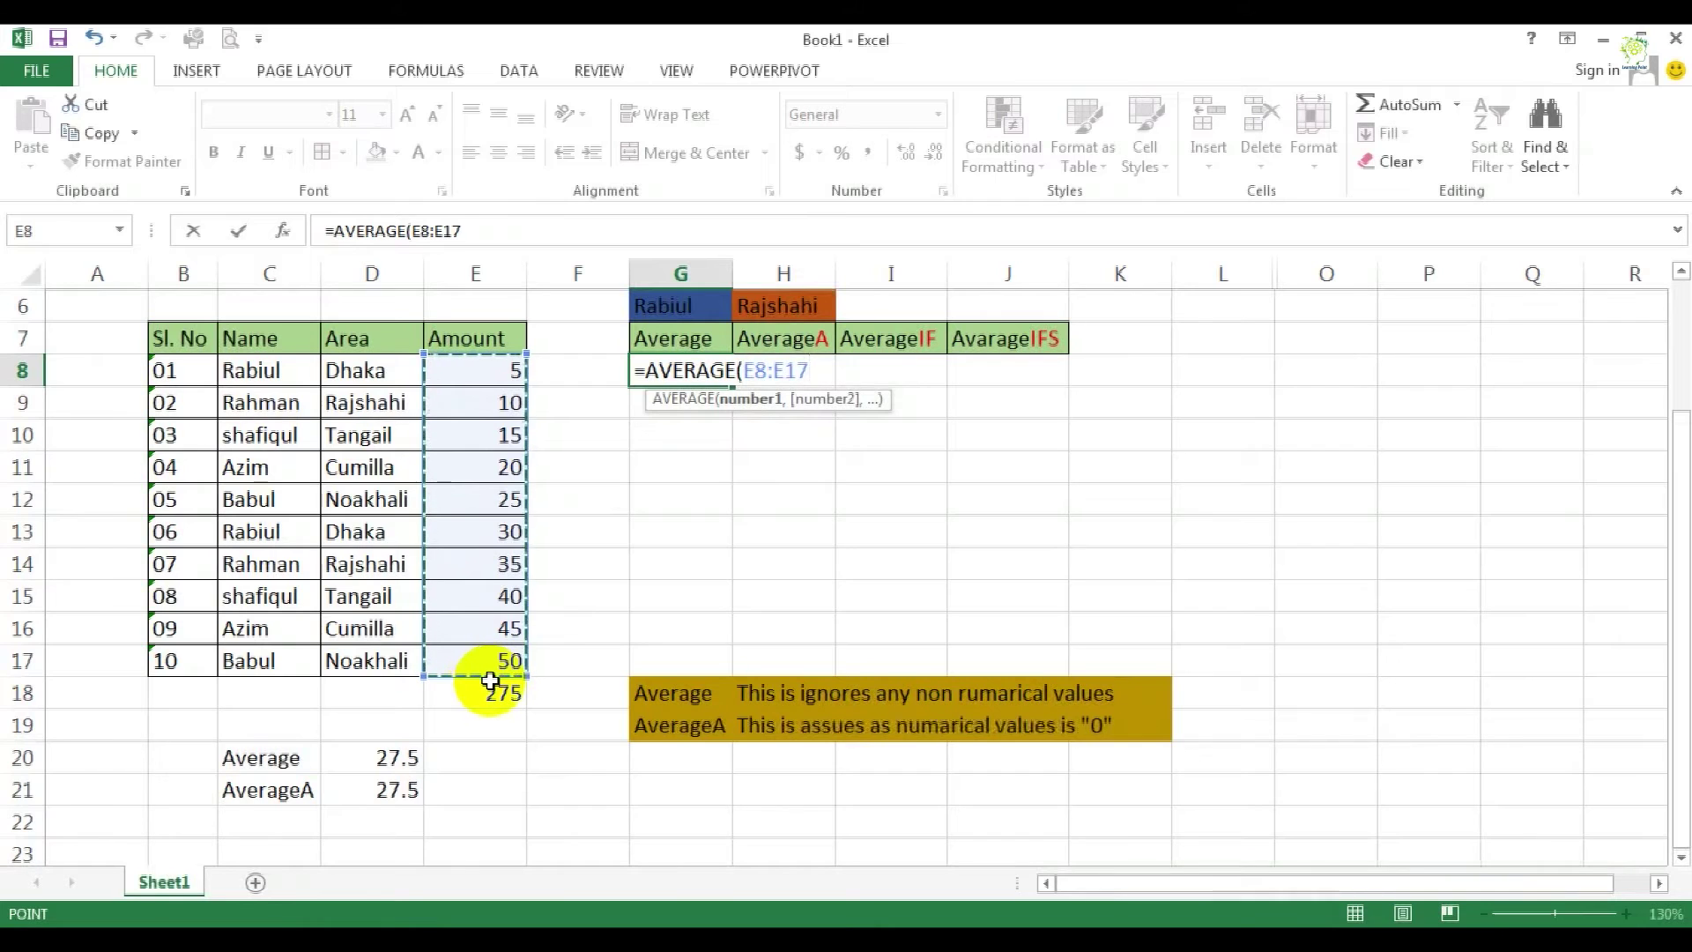
{"action": "key", "text": "Return"}
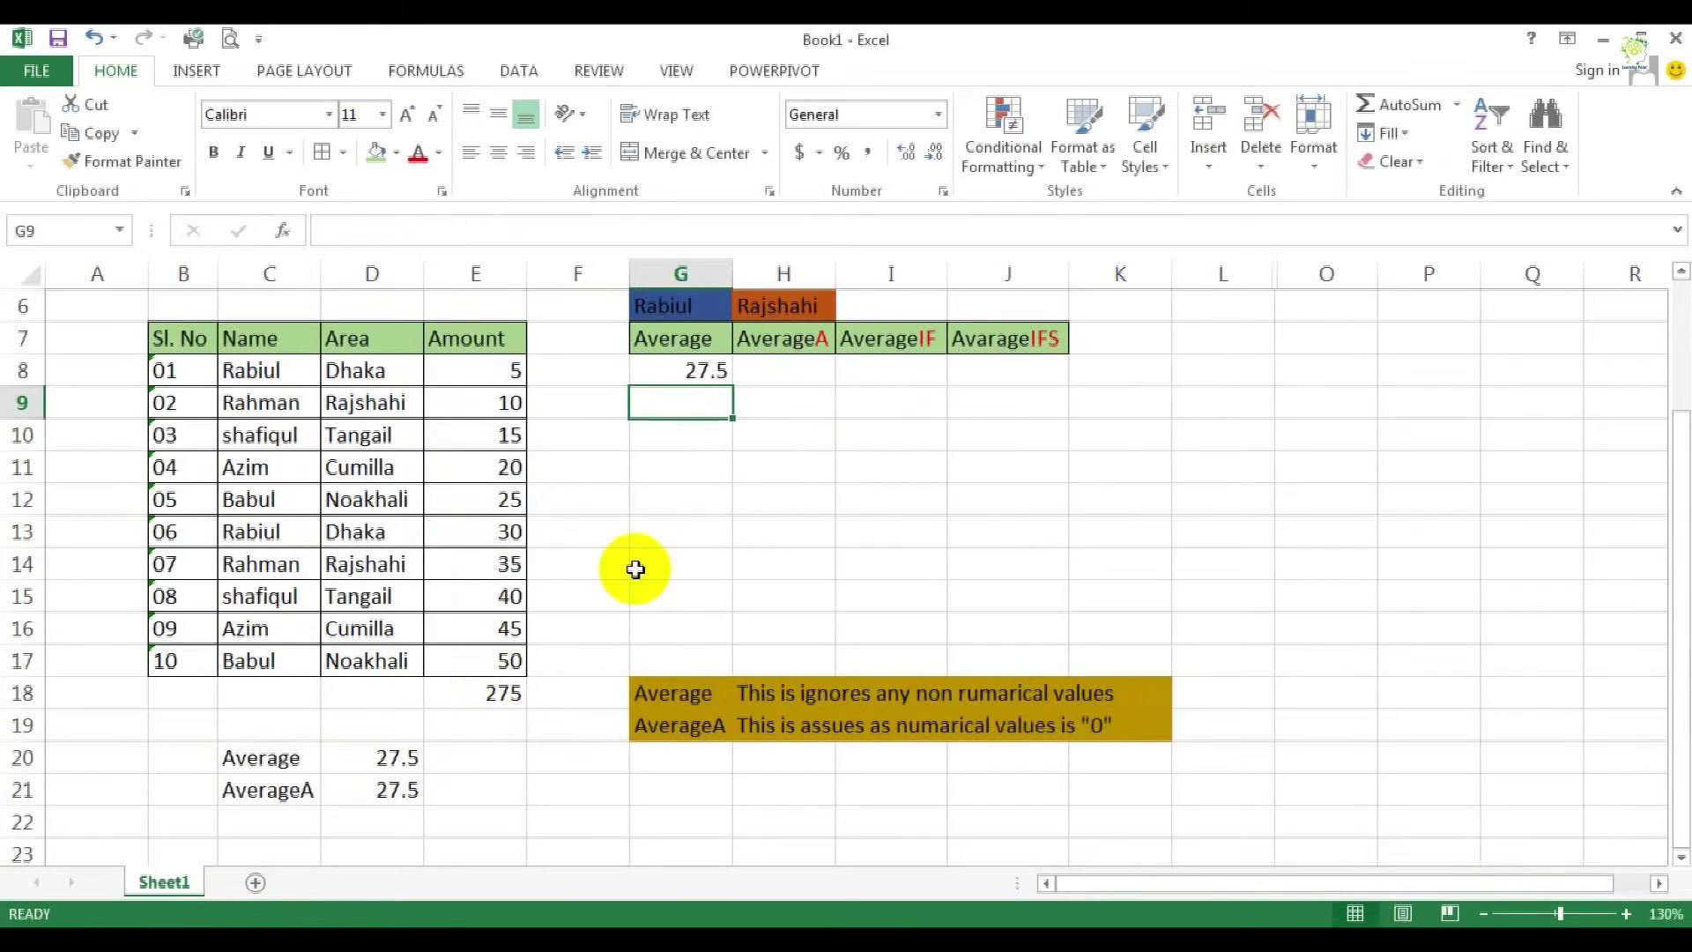
{"action": "left_click", "coordinate": [689, 375]}
{"action": "left_click", "coordinate": [486, 695]}
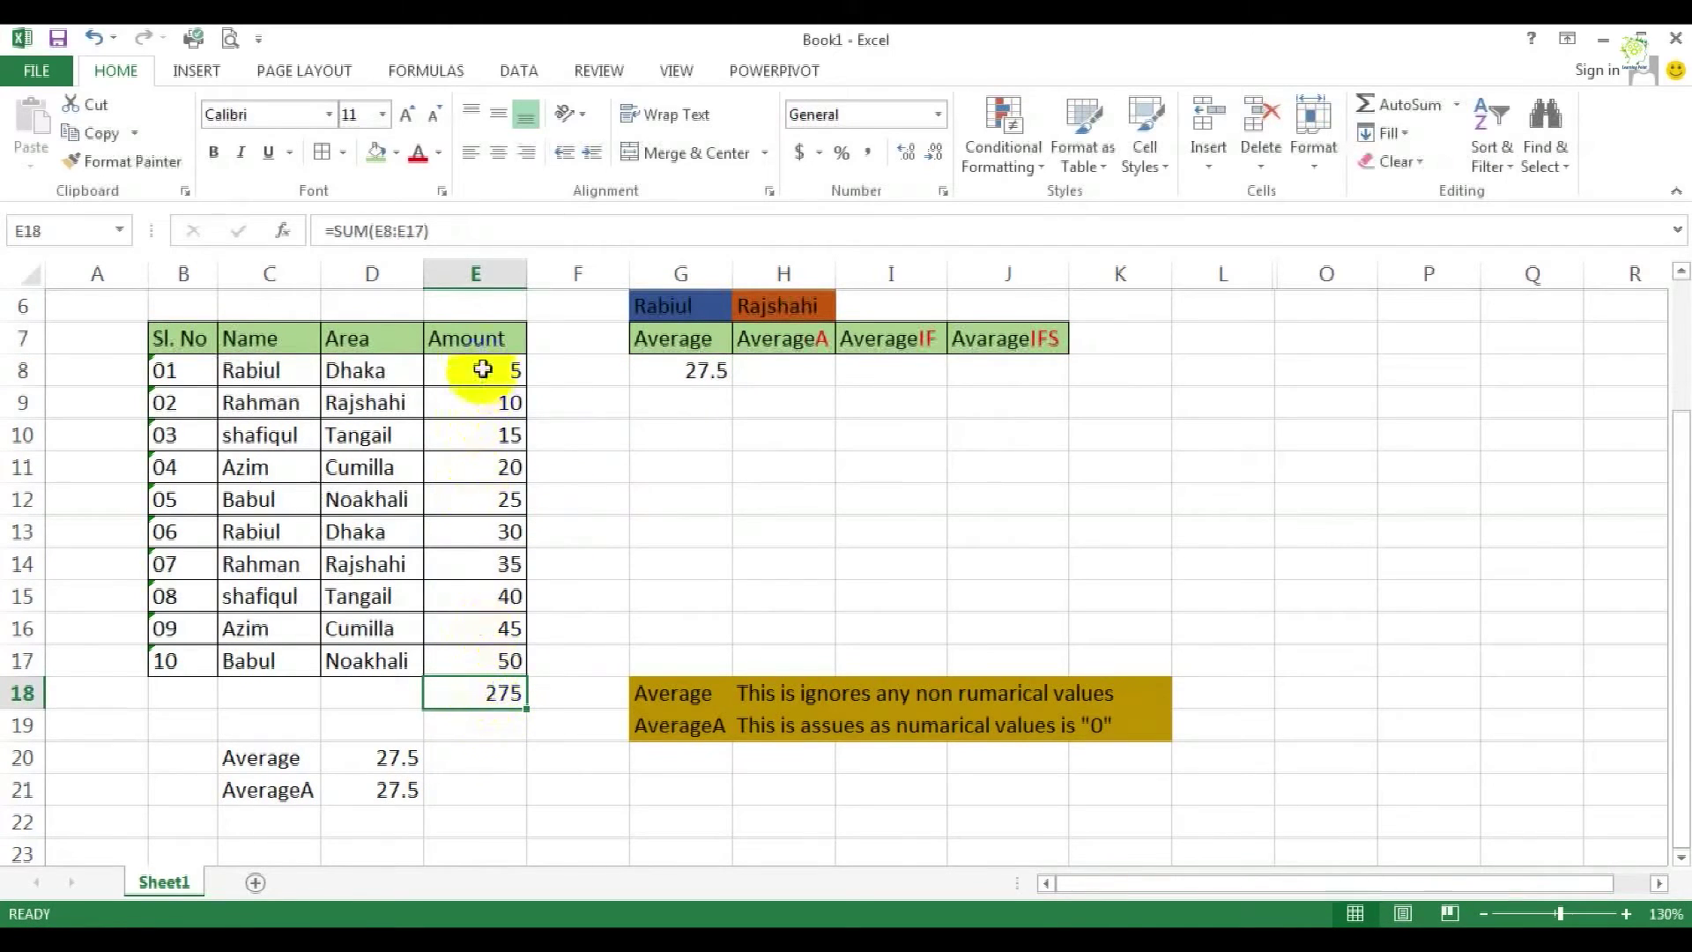
{"action": "double_click", "coordinate": [509, 695]}
{"action": "key", "text": "Return"}
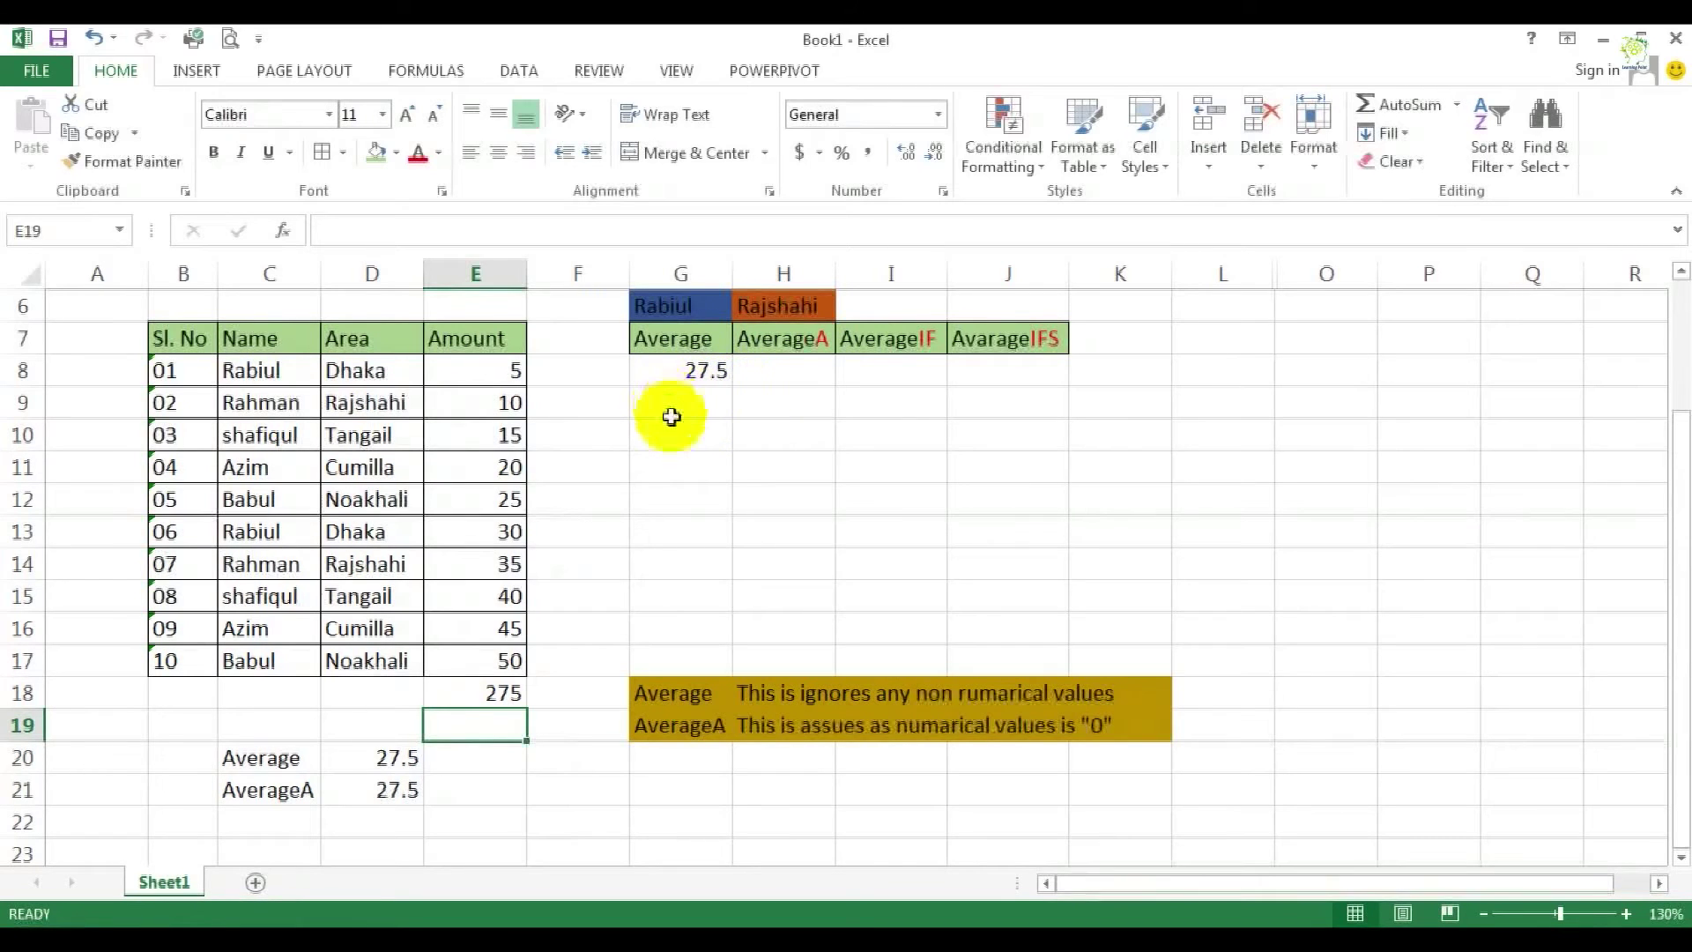
- Enter =AVERAGEA(E8:E17) in H8 under the AverageA heading
{"action": "left_click", "coordinate": [777, 366]}
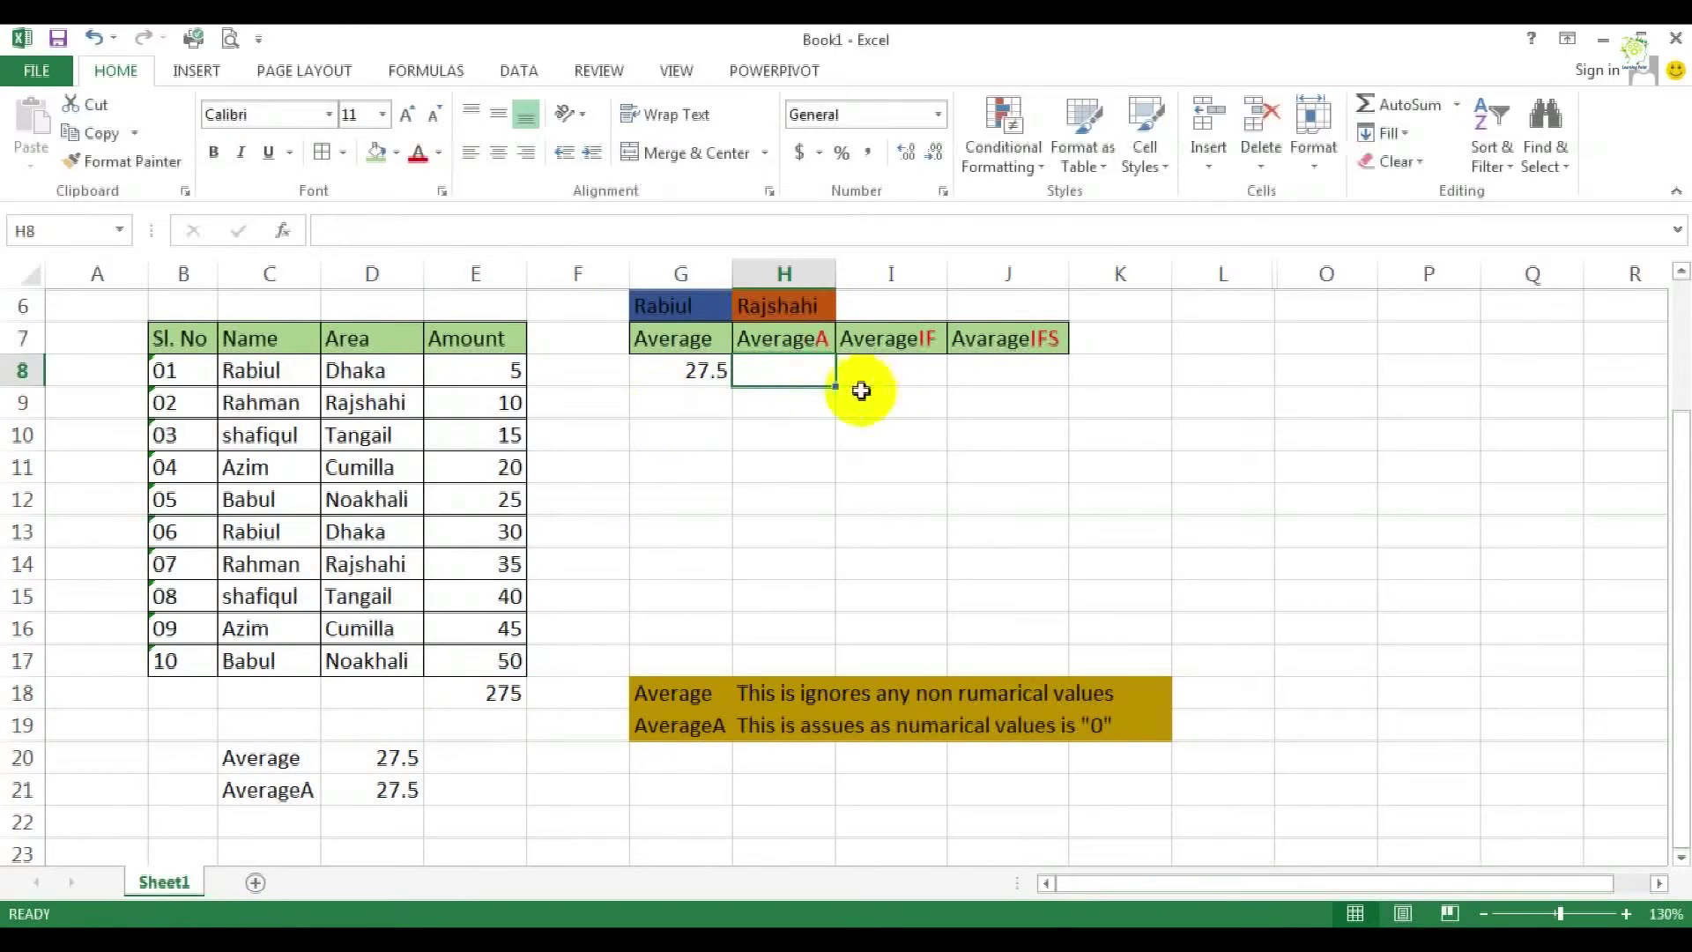
{"action": "type", "text": "="}
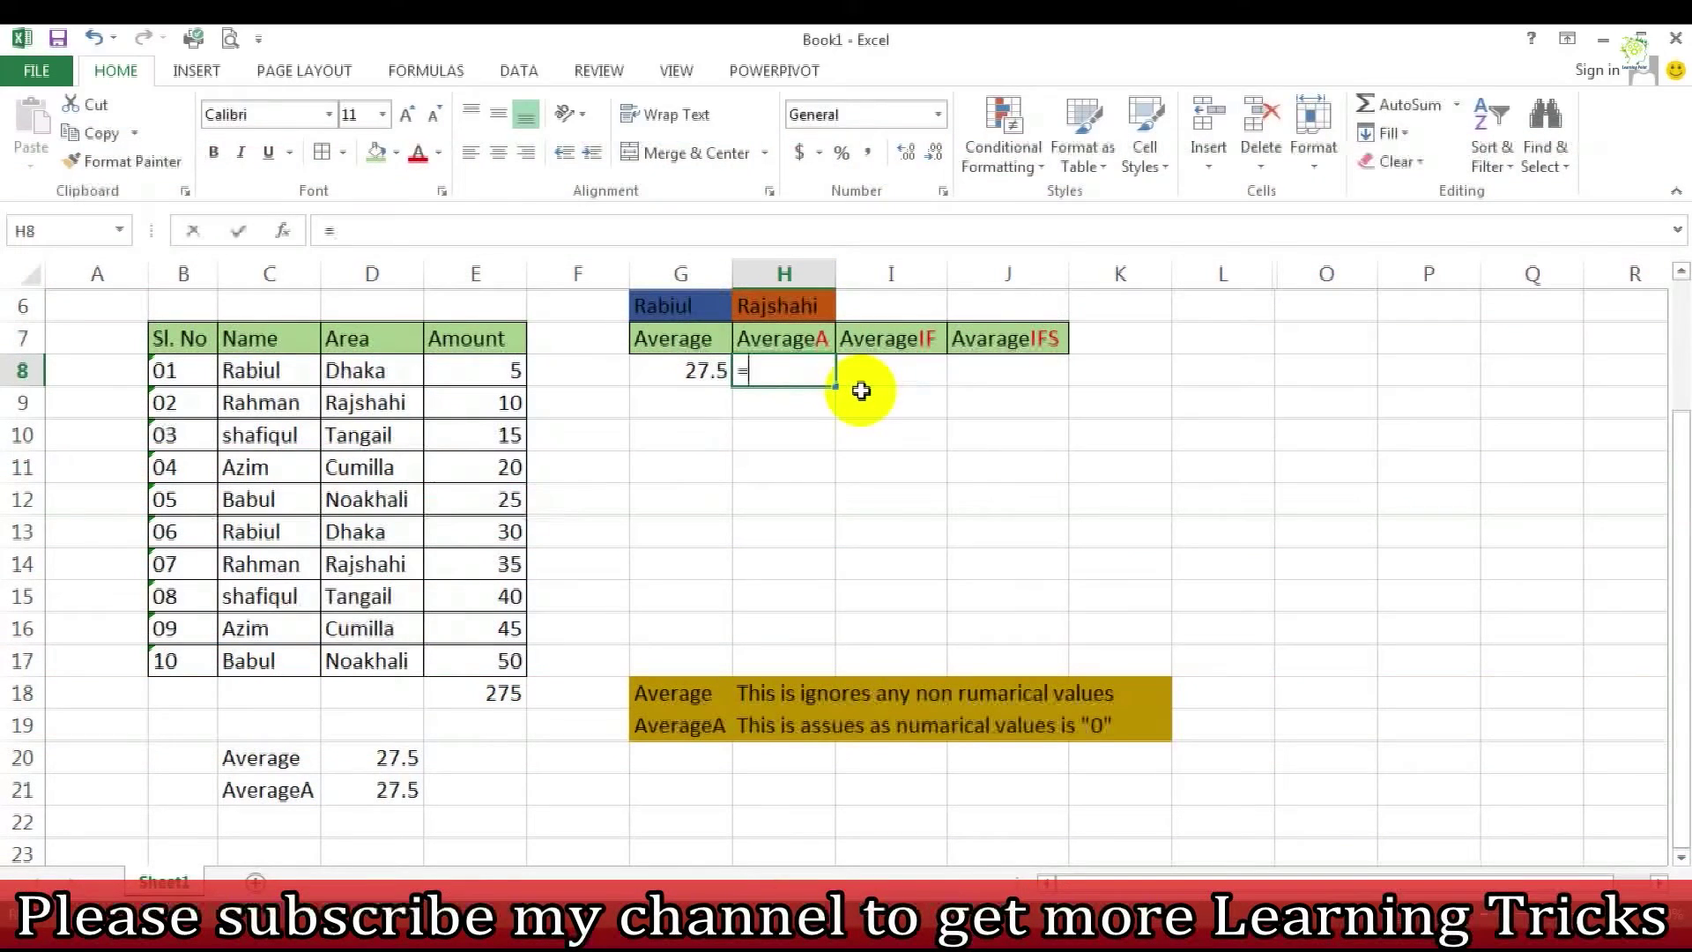
{"action": "type", "text": "ave"}
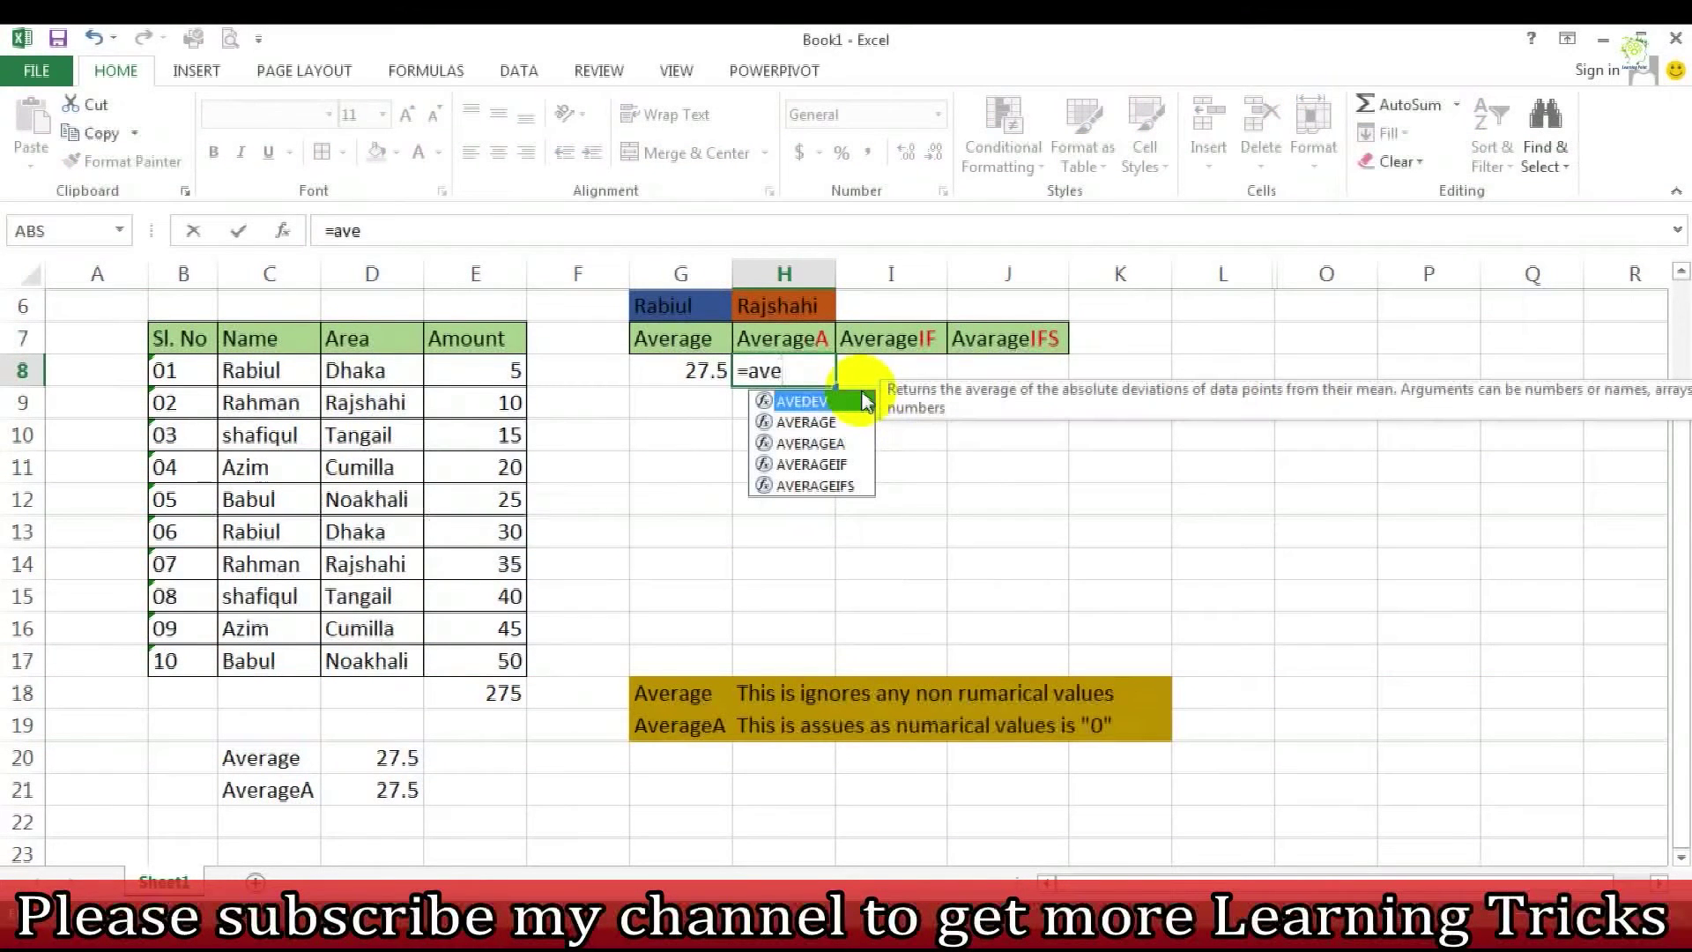
{"action": "double_click", "coordinate": [811, 444]}
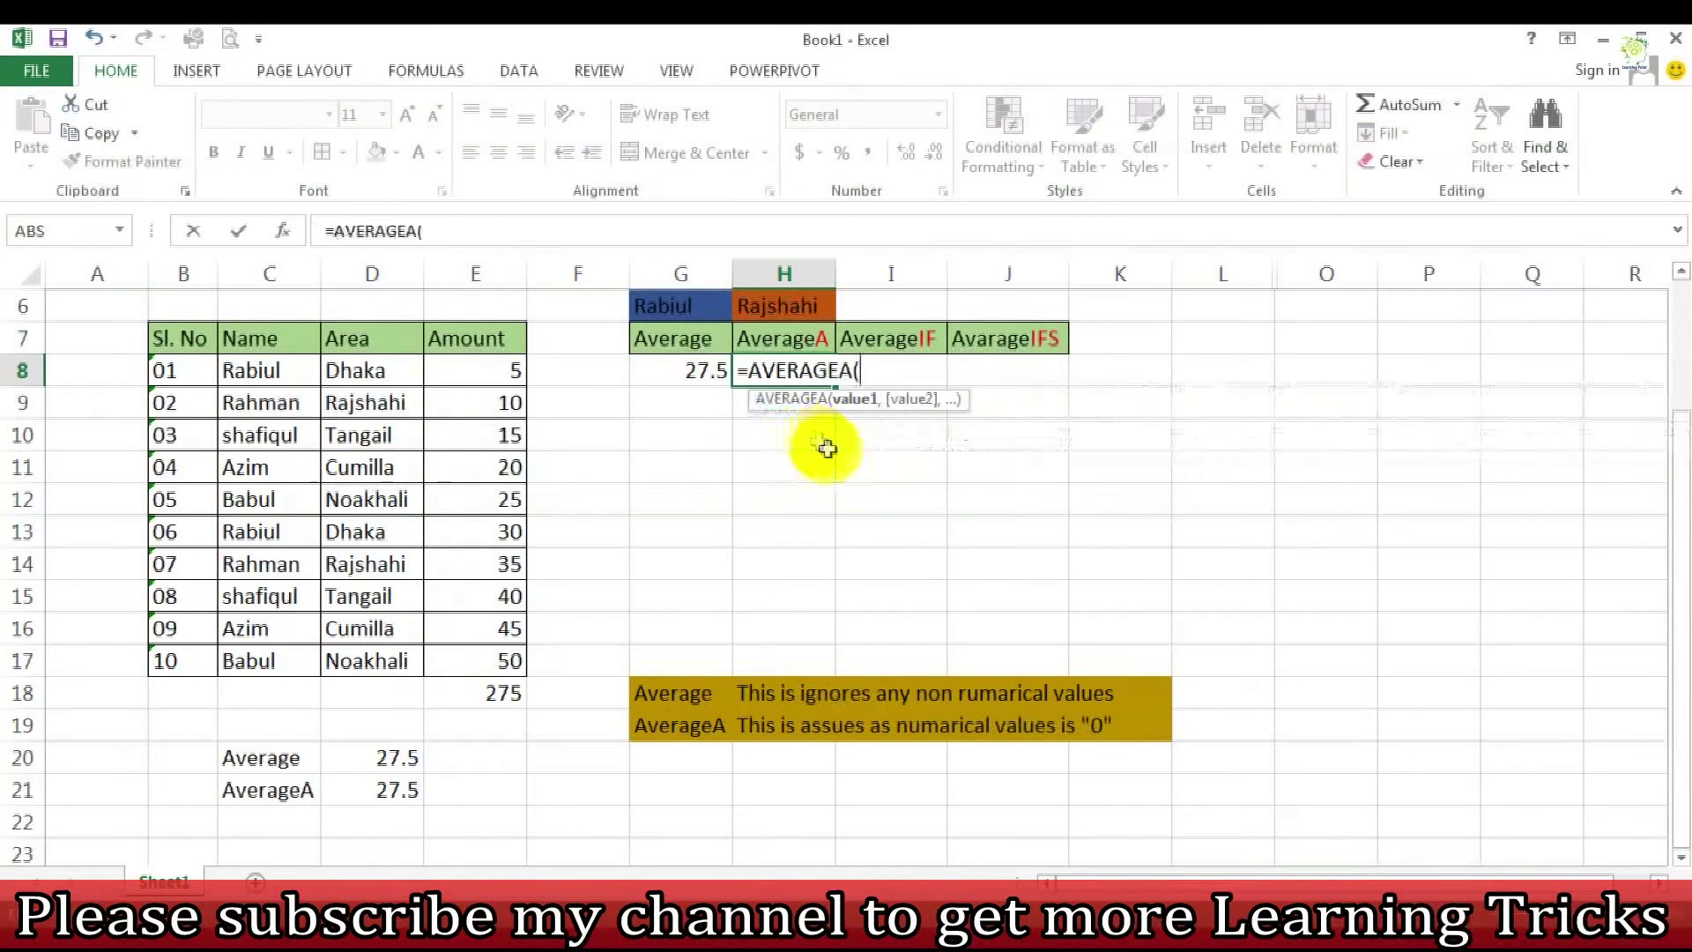
{"action": "left_click_drag", "start_coordinate": [496, 370], "coordinate": [489, 656]}
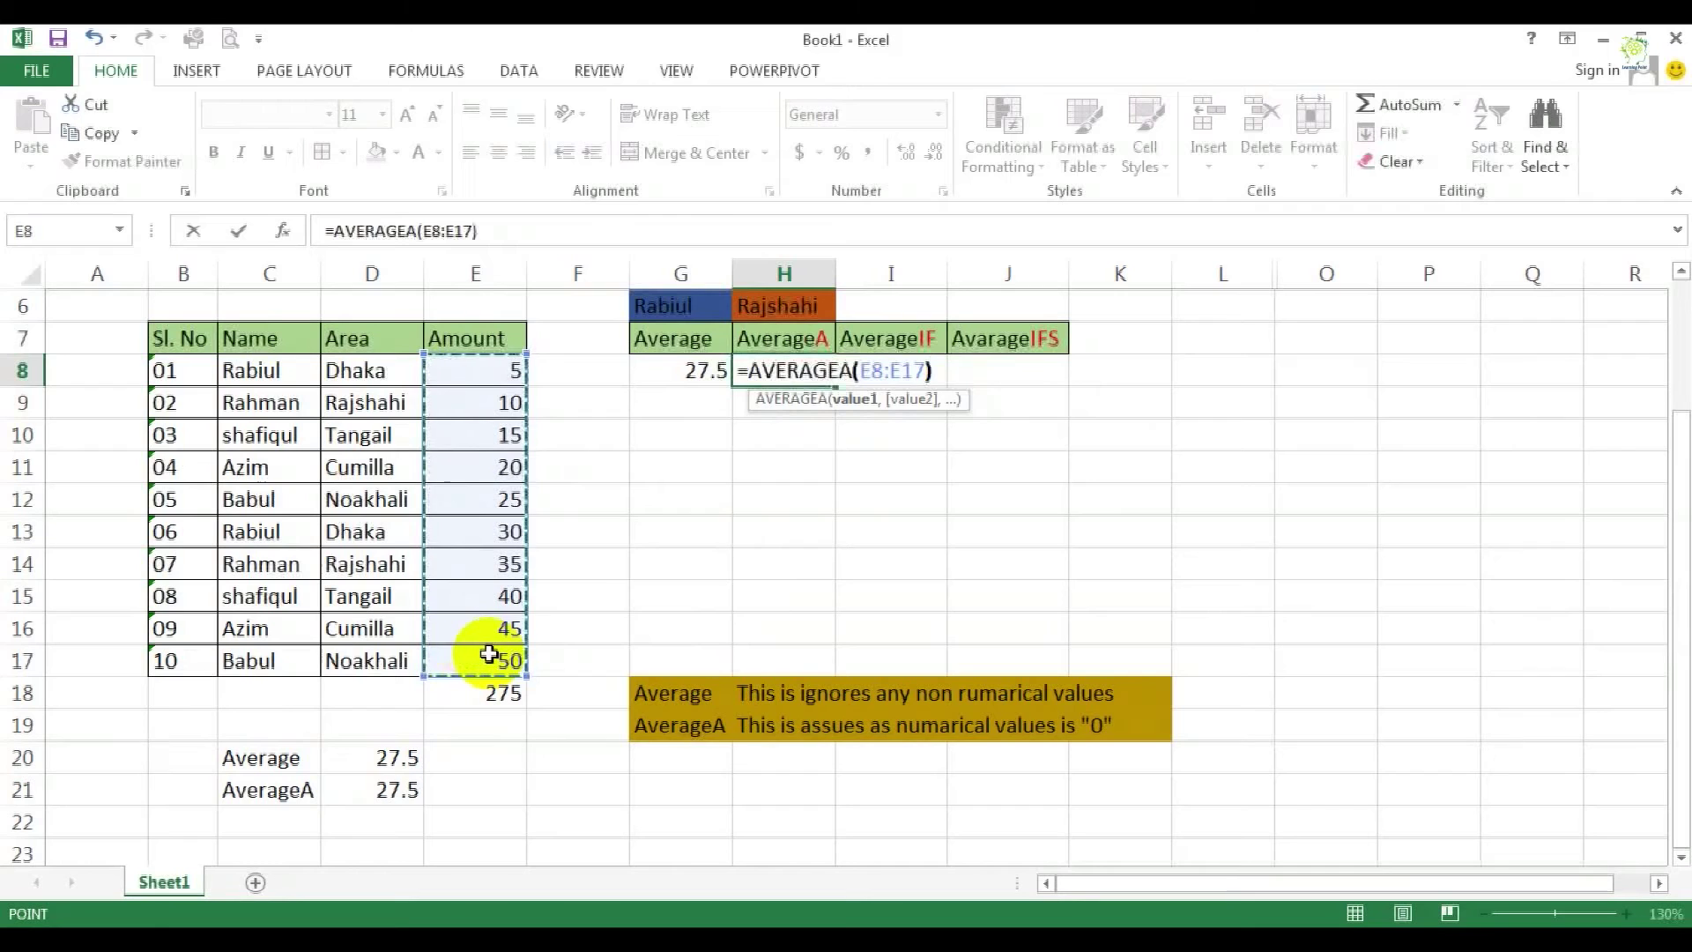
{"action": "type", "text": ")"}
{"action": "key", "text": "Return"}
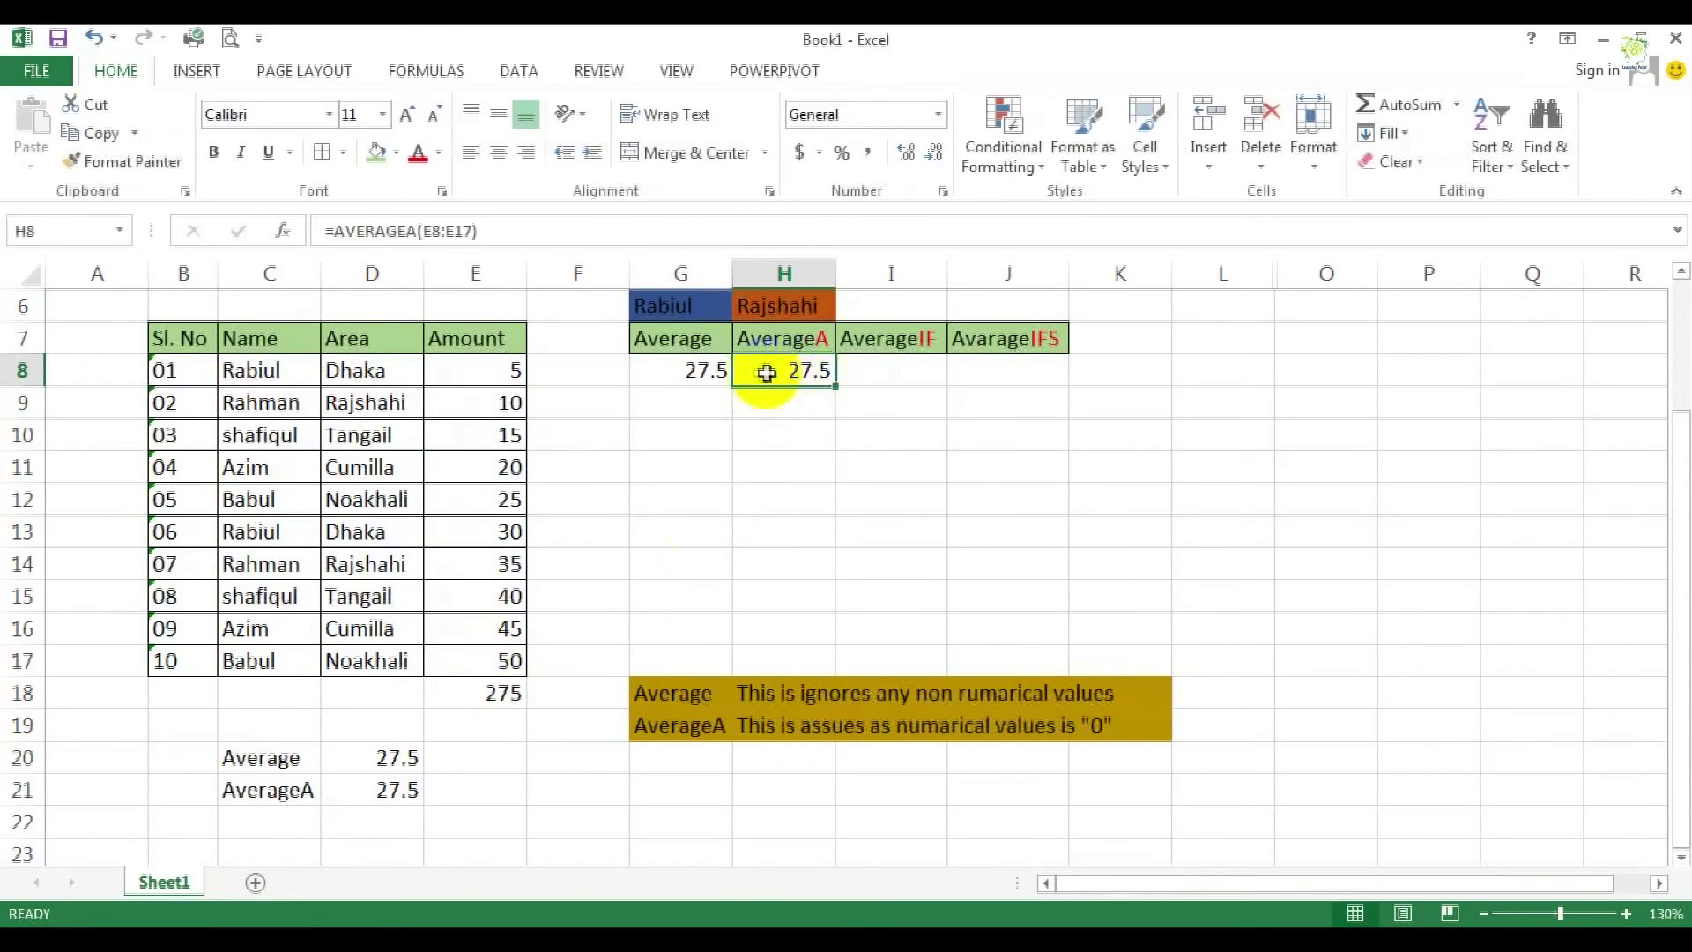
- Replace the amount in E9 with the text kk and compare the formulas' results in H8 and G8
{"action": "left_click", "coordinate": [458, 404]}
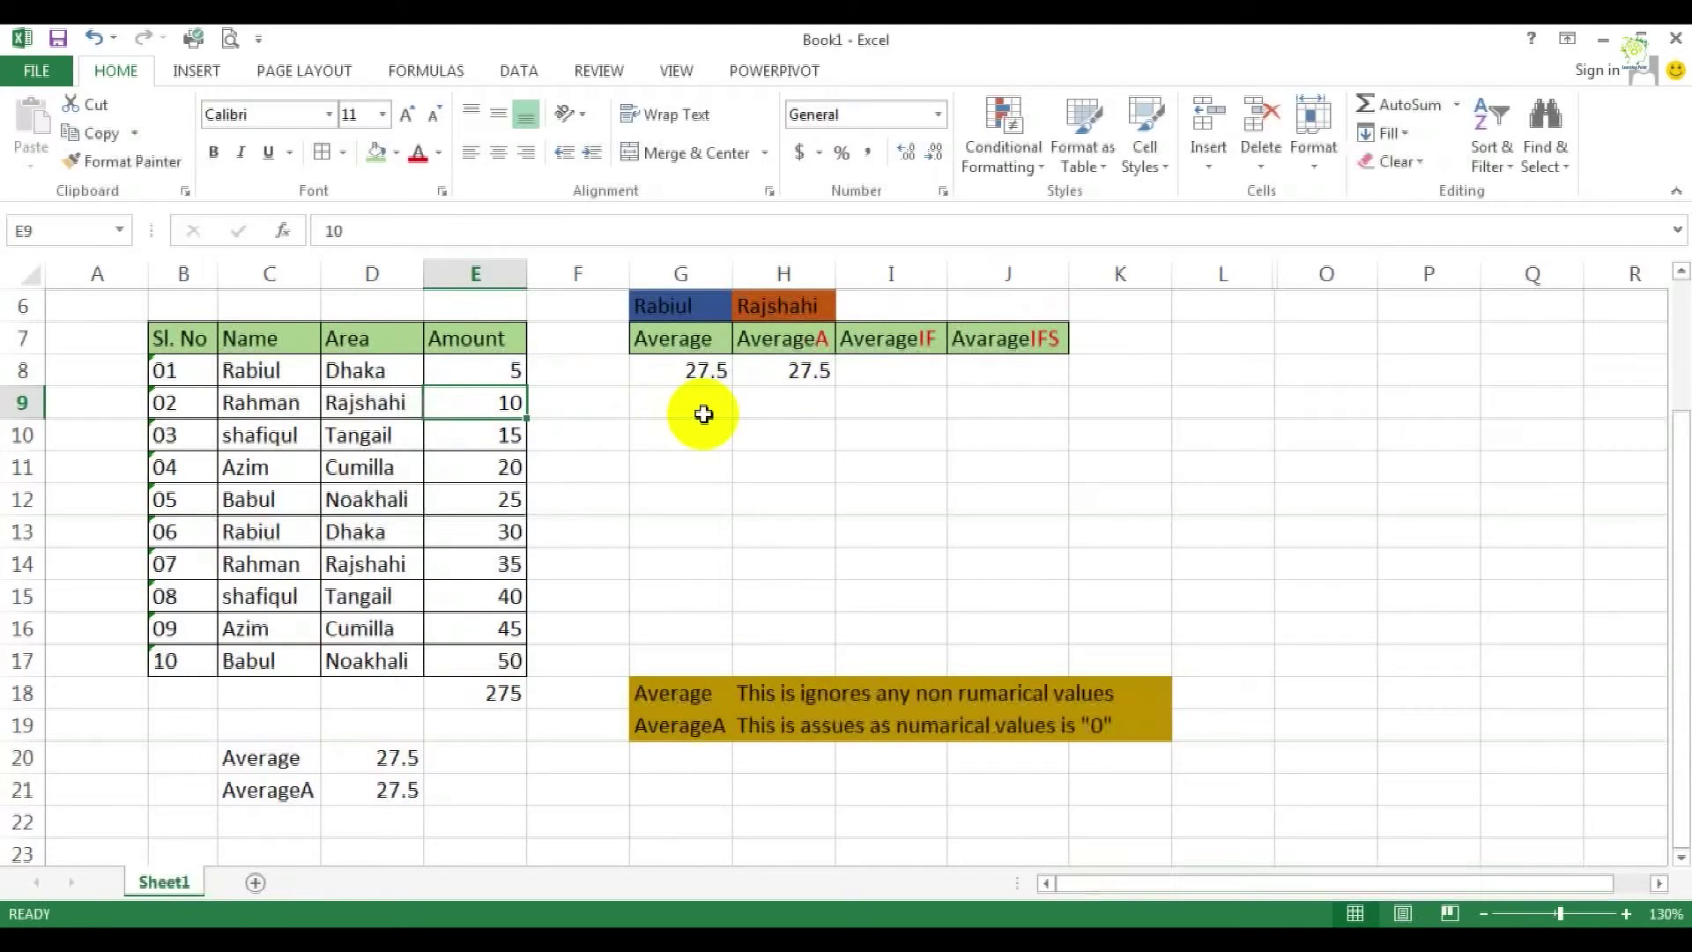
{"action": "type", "text": "kk"}
{"action": "key", "text": "Return"}
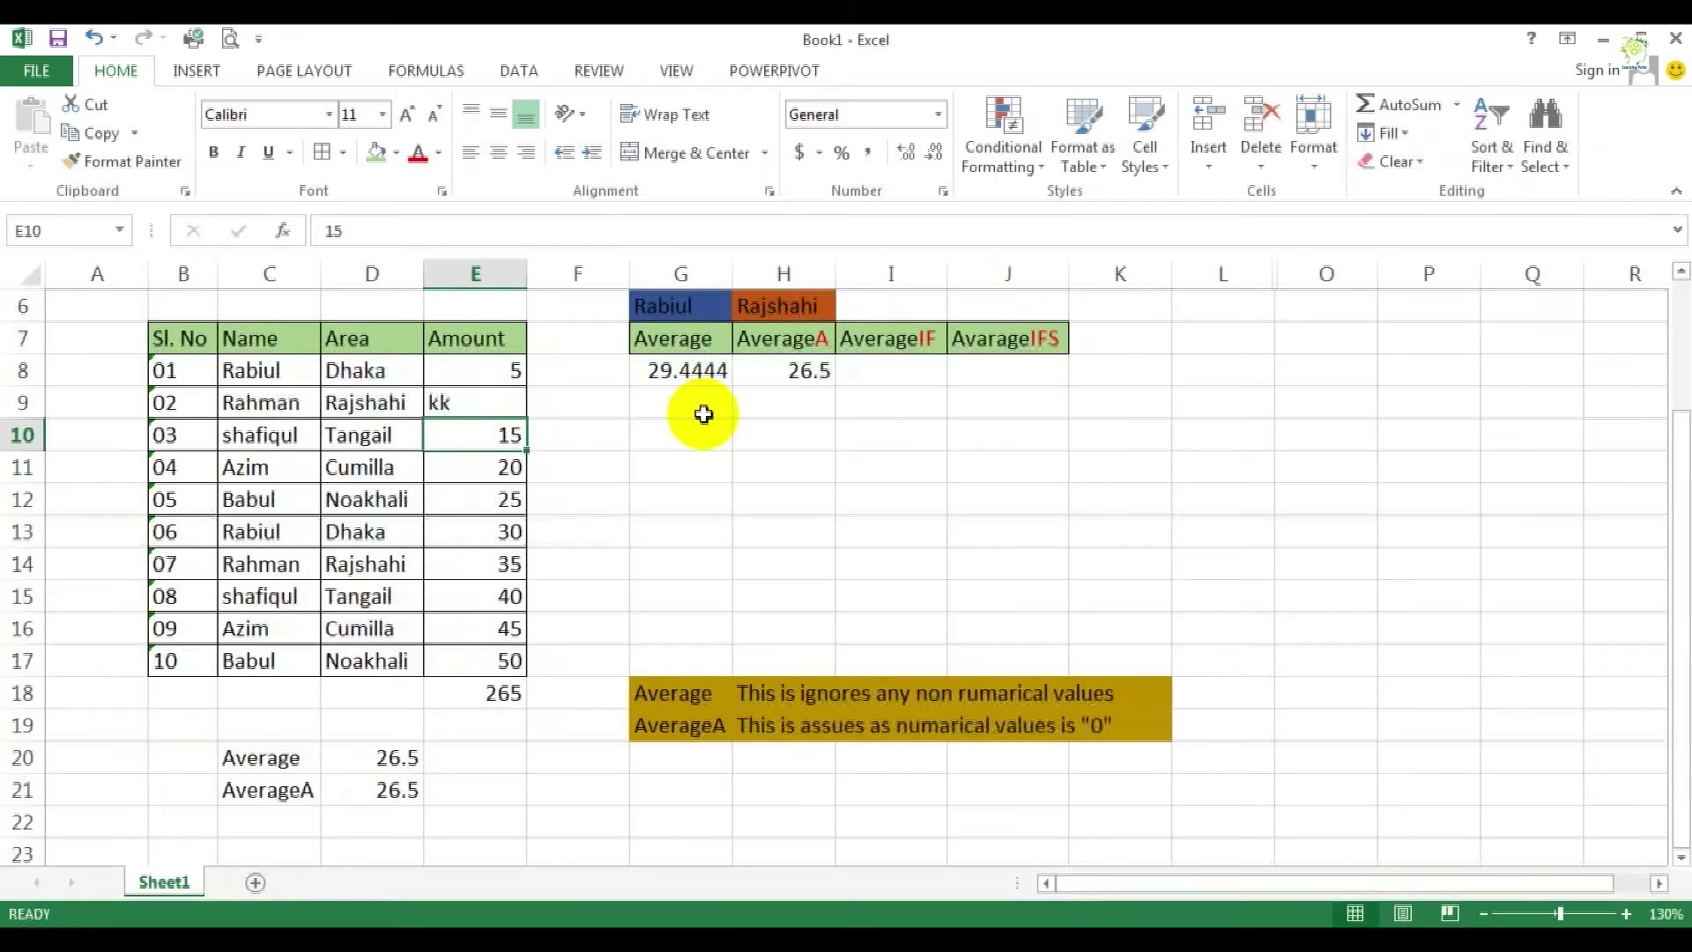
{"action": "left_click", "coordinate": [792, 372]}
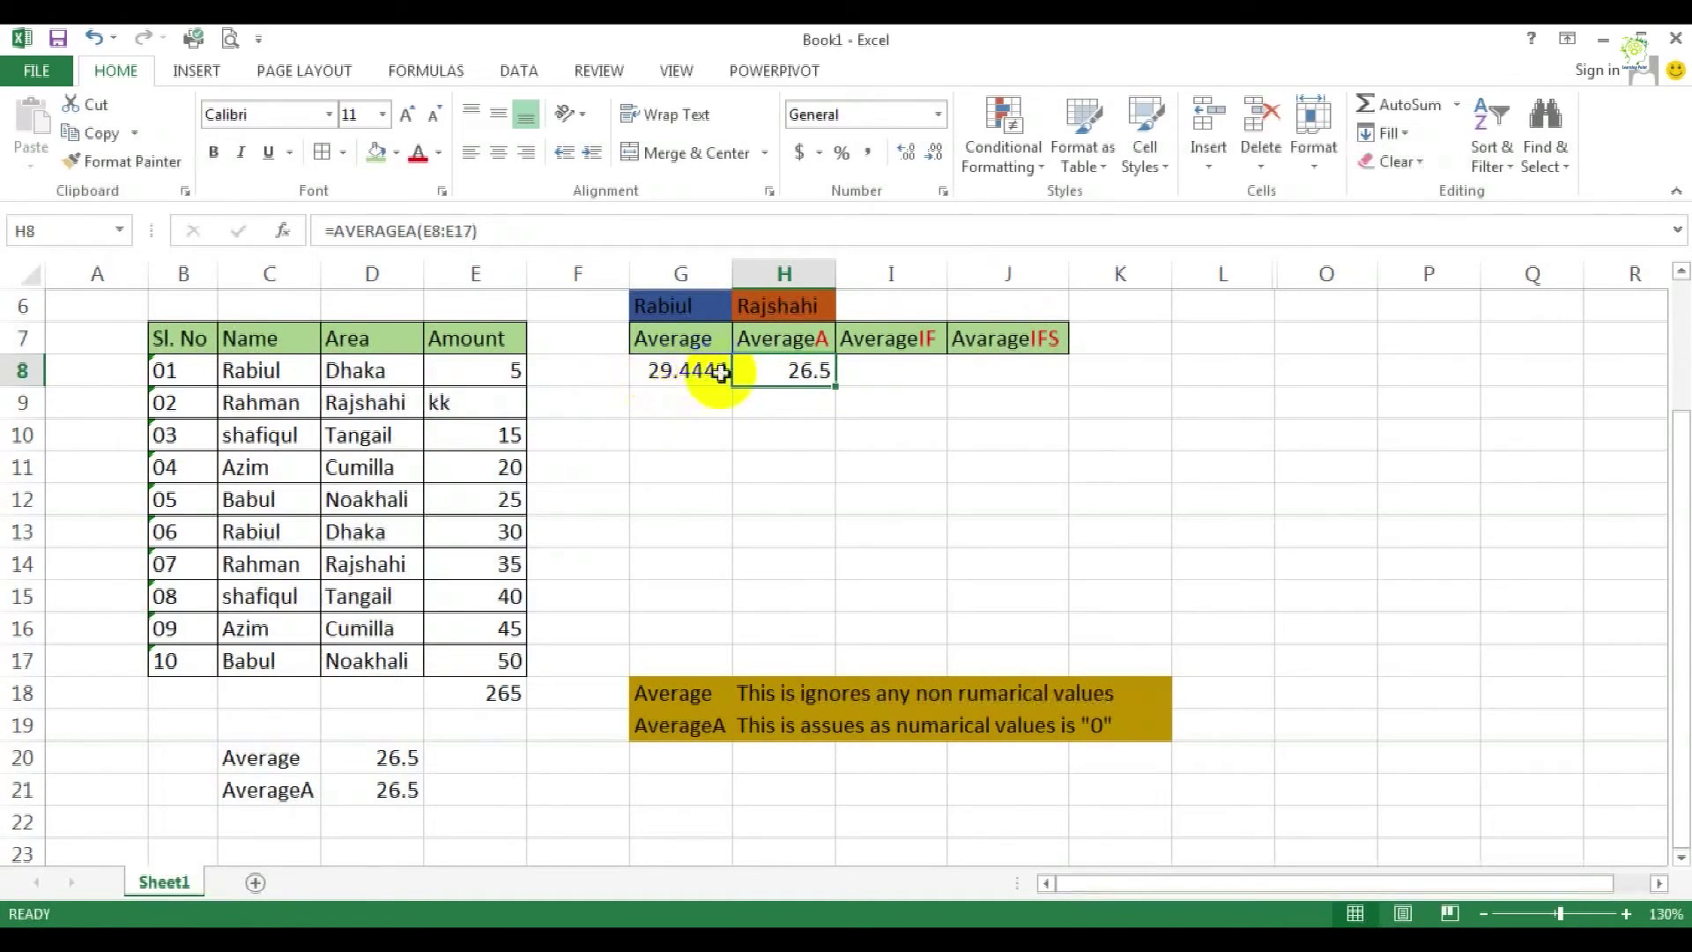
{"action": "left_click", "coordinate": [658, 374]}
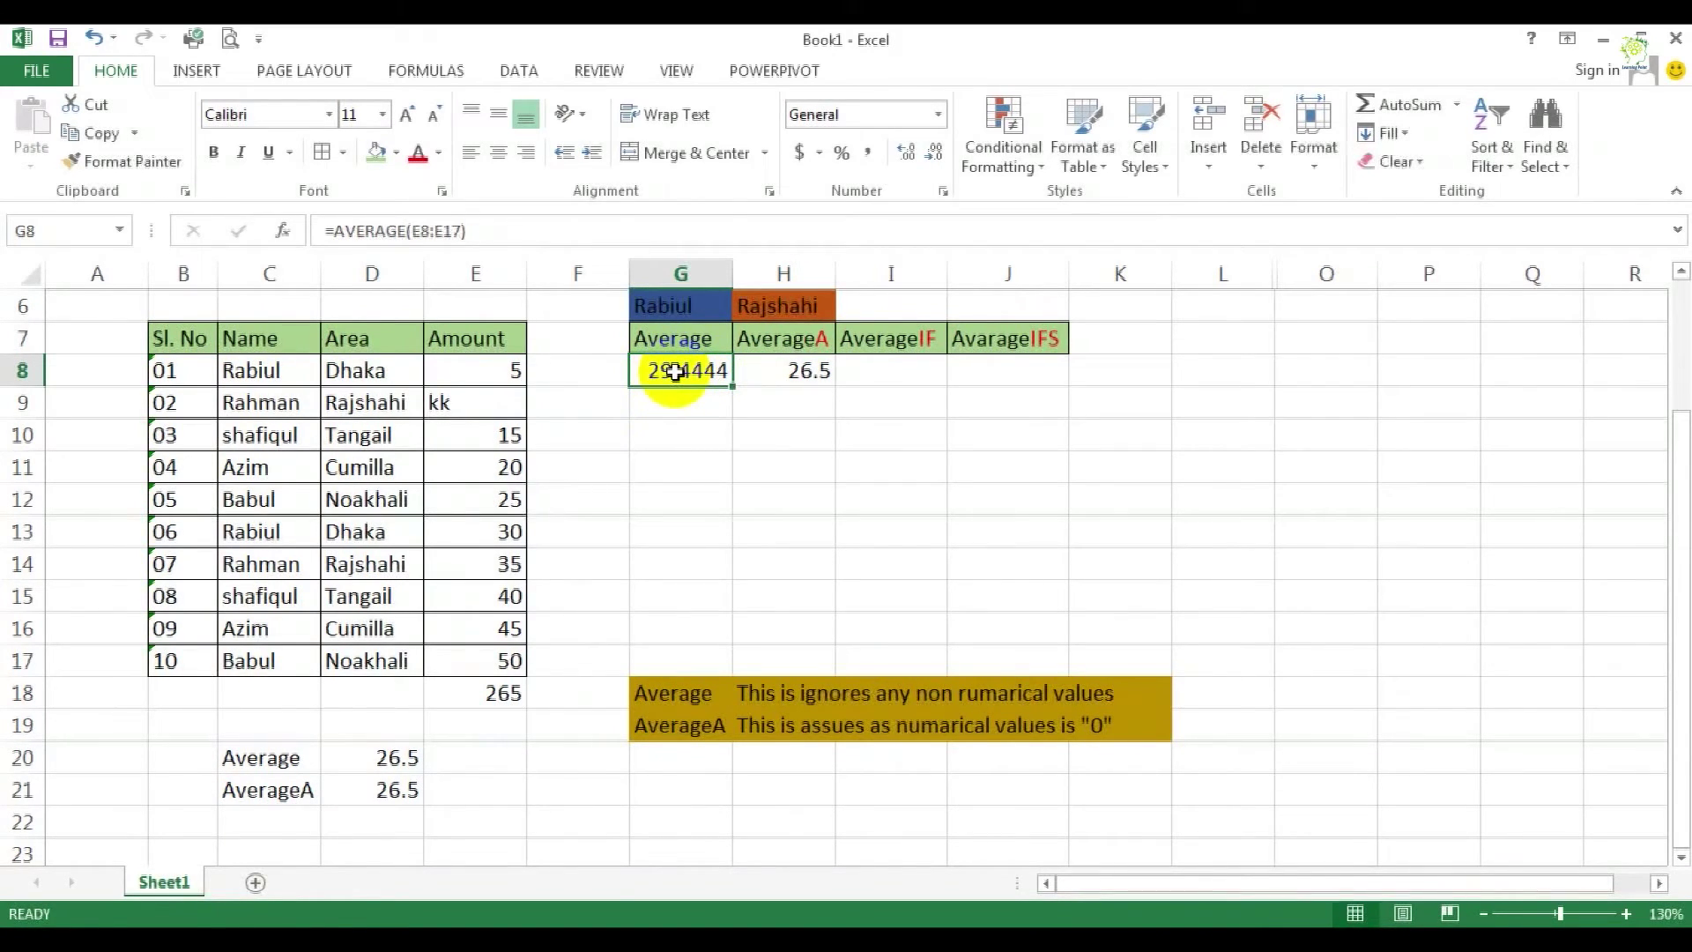
- Copy the Amount values in E8:E17 and paste them into column L starting at L8
{"action": "left_click_drag", "start_coordinate": [509, 368], "coordinate": [503, 663]}
{"action": "right_click", "coordinate": [517, 595]}
{"action": "left_click", "coordinate": [573, 124]}
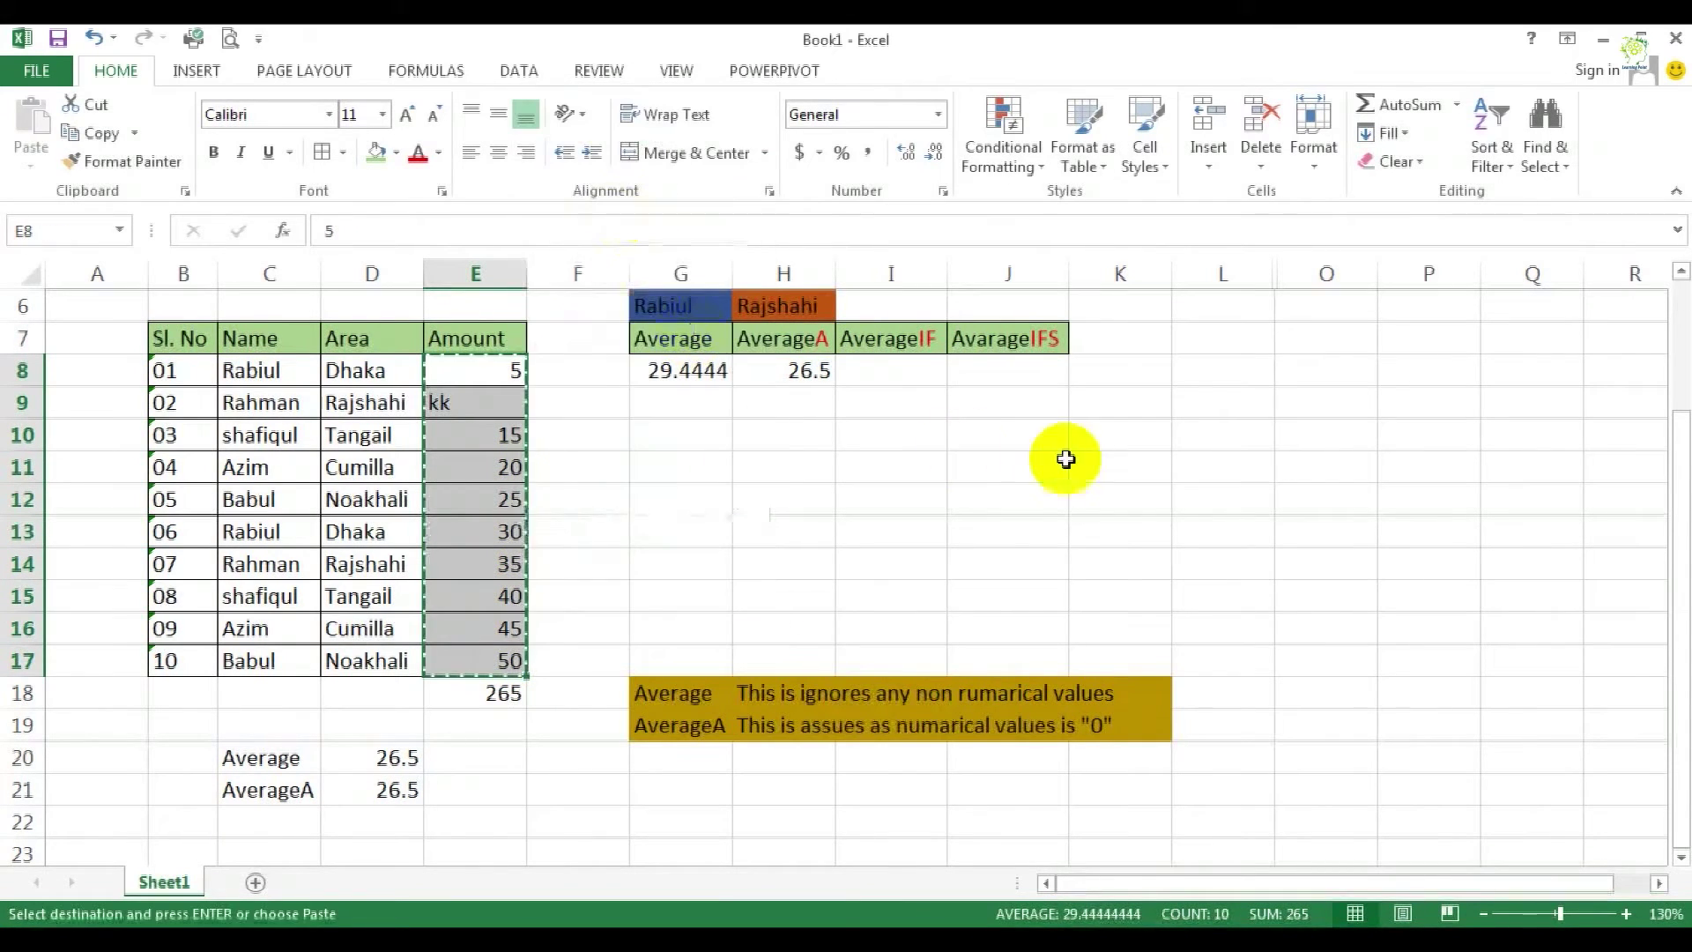
{"action": "right_click", "coordinate": [1207, 385]}
{"action": "left_click", "coordinate": [1260, 504]}
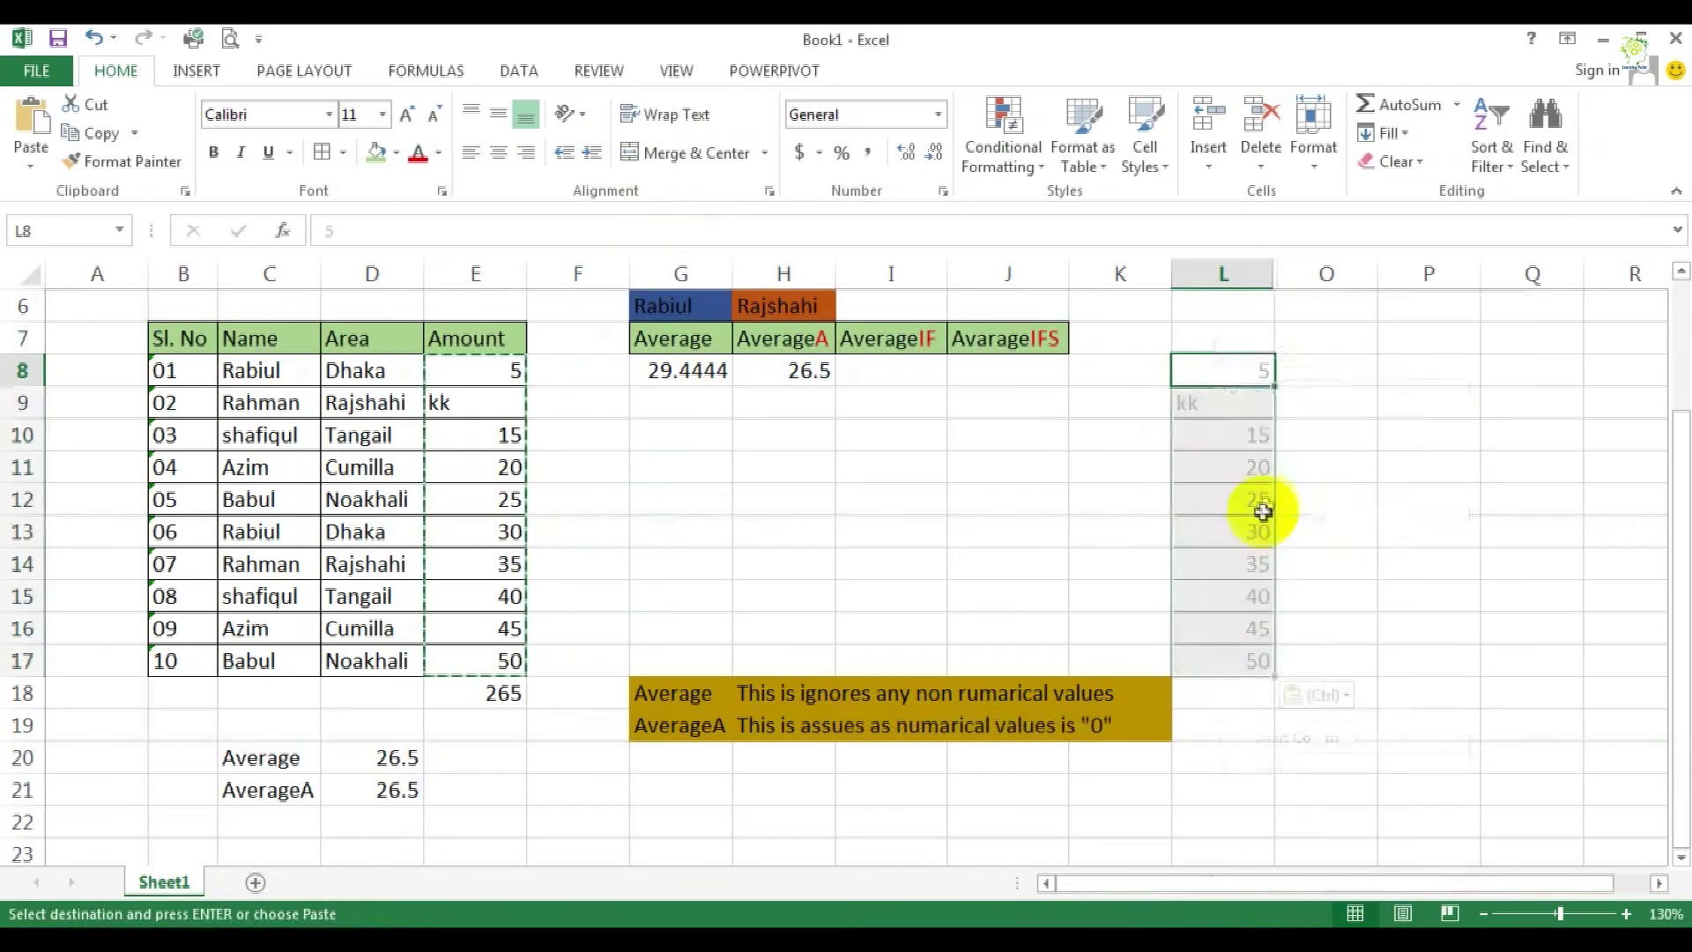
- Clear the kk text from L9 and move the values in L10:L17 up one row
{"action": "left_click", "coordinate": [1240, 414]}
{"action": "key", "text": "Delete"}
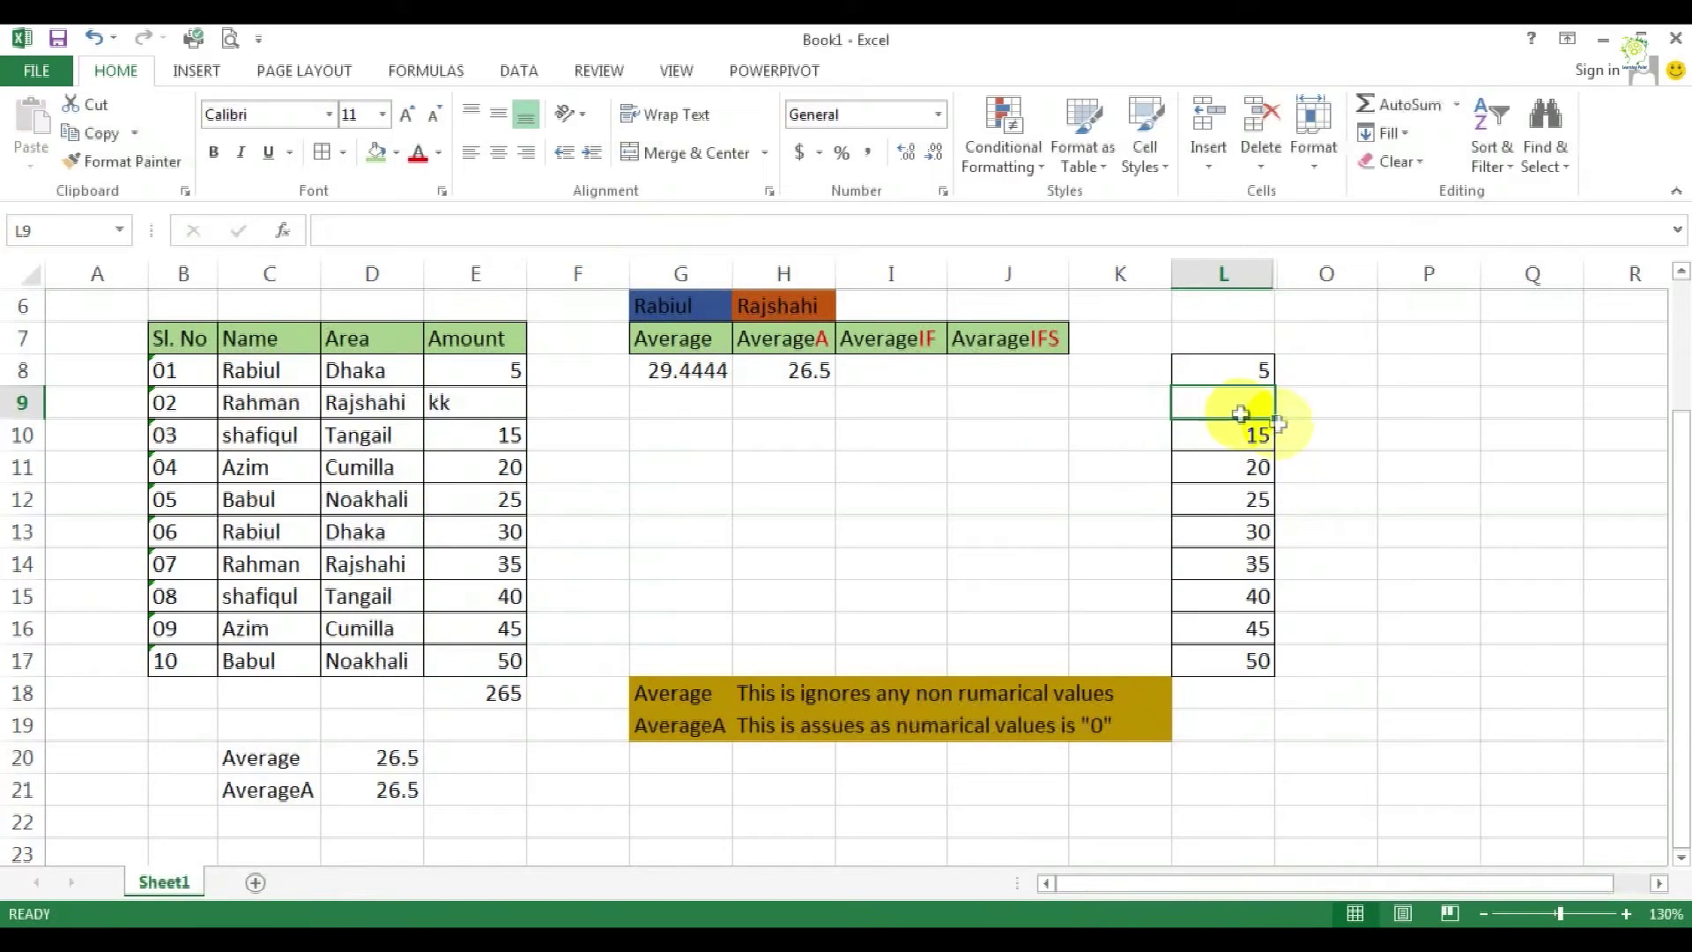
{"action": "left_click_drag", "start_coordinate": [1219, 440], "coordinate": [1202, 661]}
{"action": "mouse_move", "coordinate": [1227, 416]}
{"action": "left_mouse_down"}
{"action": "mouse_move", "coordinate": [1227, 393]}
{"action": "mouse_move", "coordinate": [1244, 394]}
{"action": "left_mouse_up"}
- Total the copied numbers in L17 with =SUM(L8:L16)
{"action": "left_click", "coordinate": [1221, 656]}
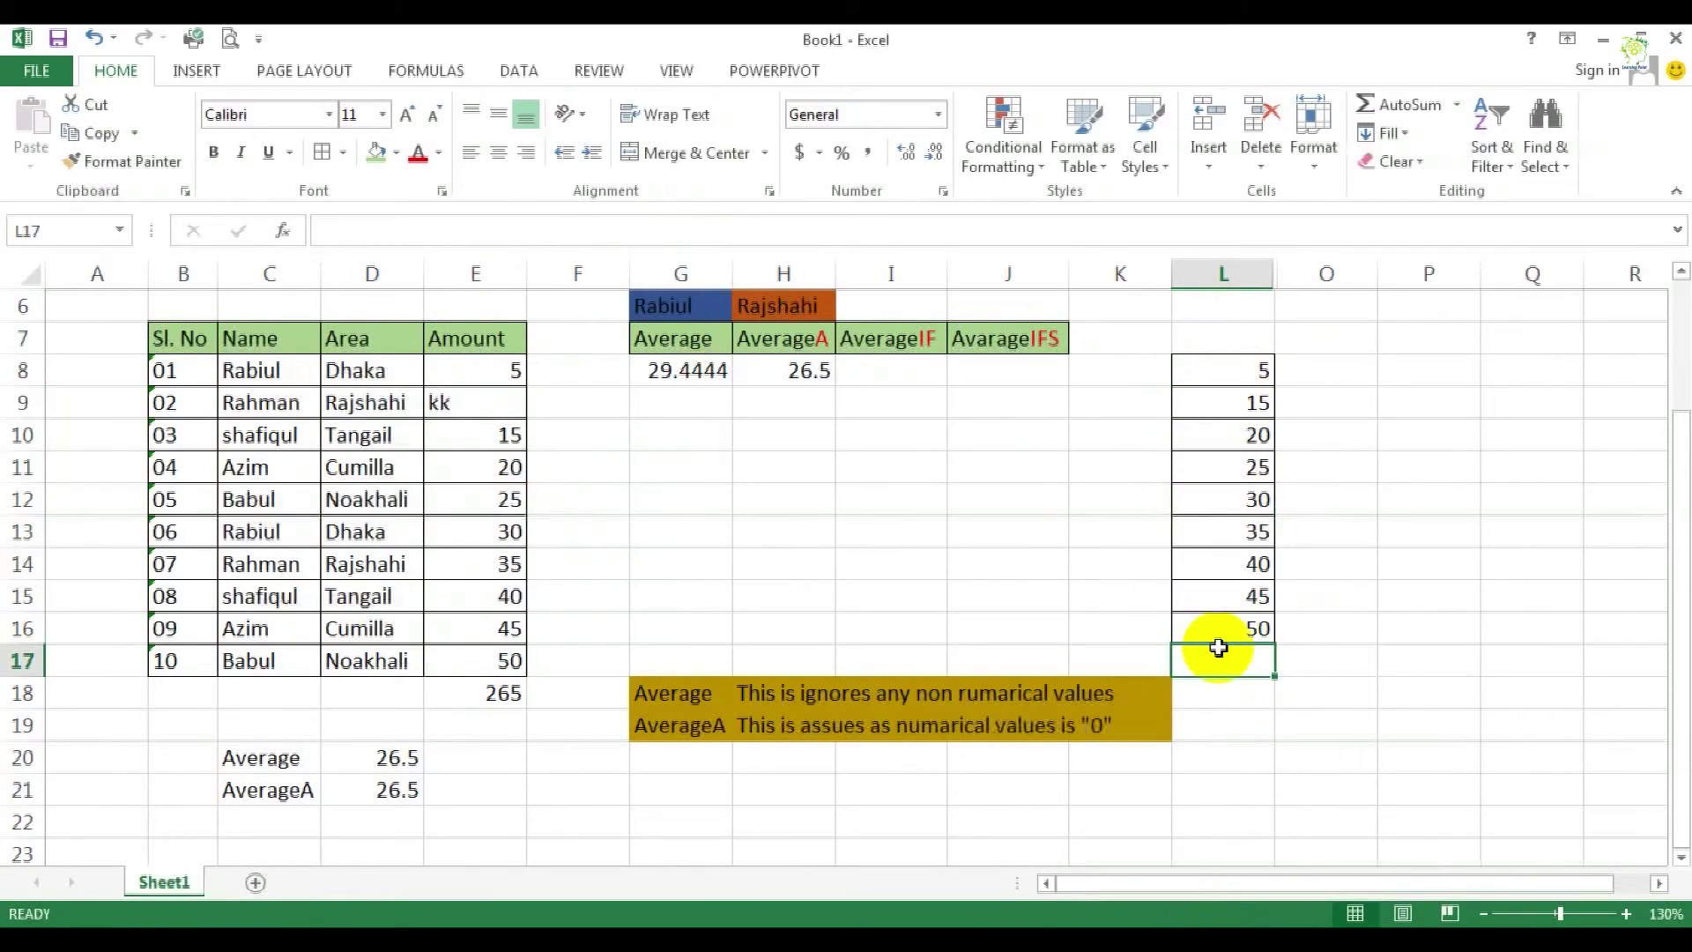
{"action": "key", "text": "alt+equal"}
{"action": "key", "text": "Return"}
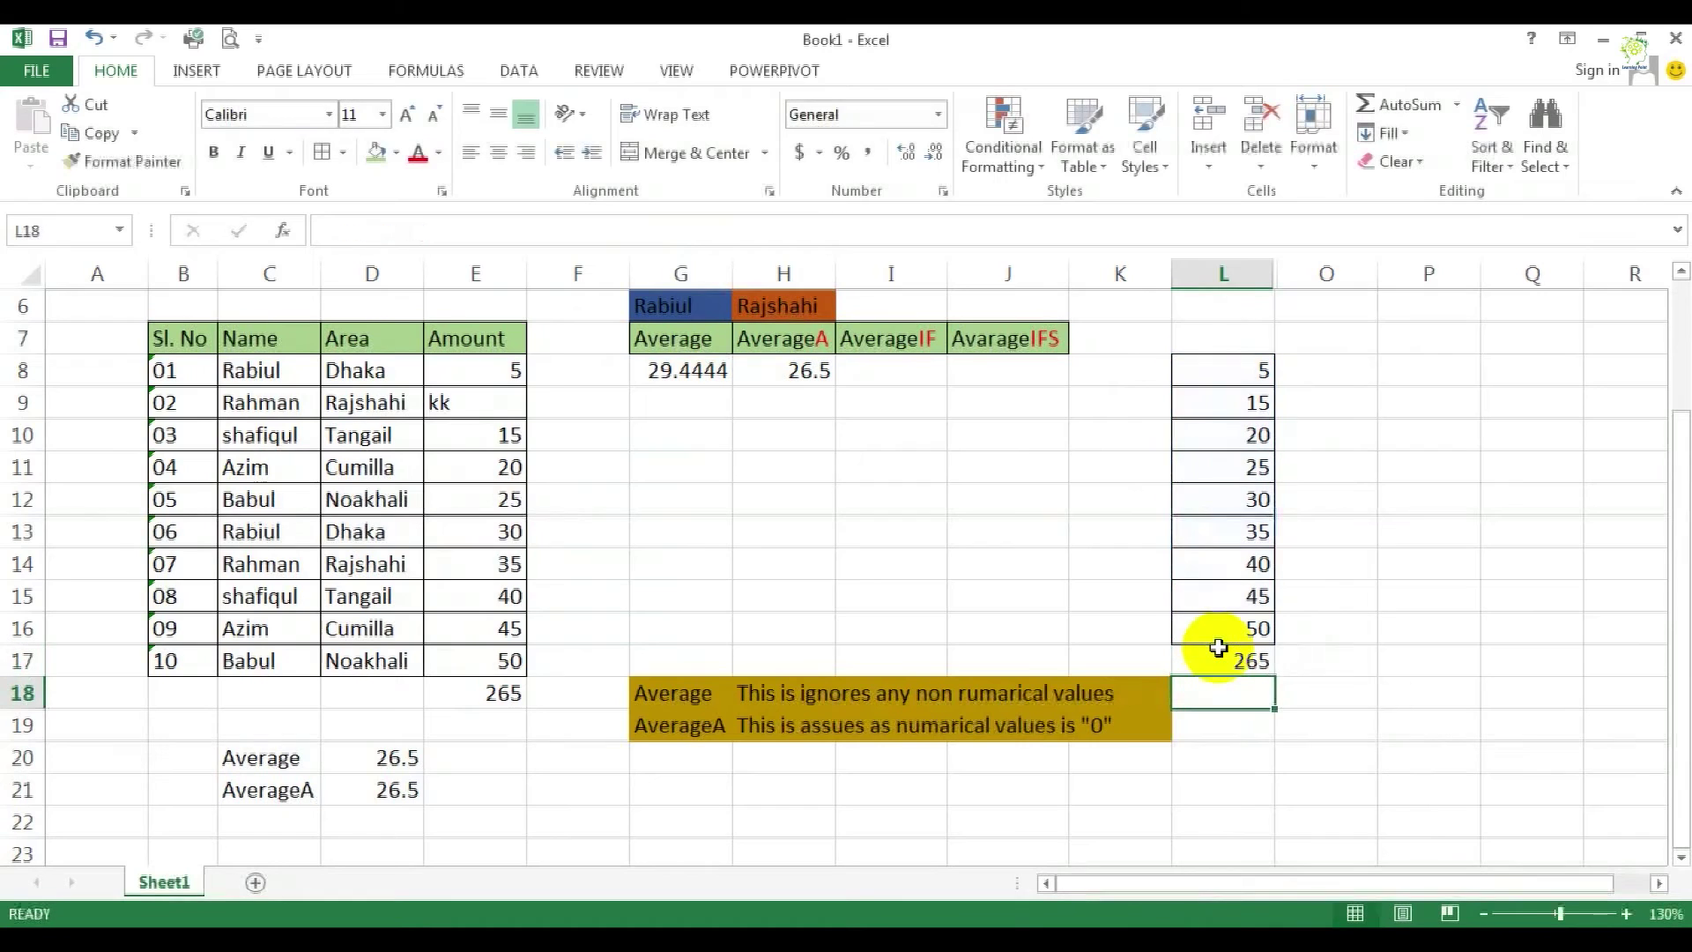
{"action": "left_click", "coordinate": [1260, 659]}
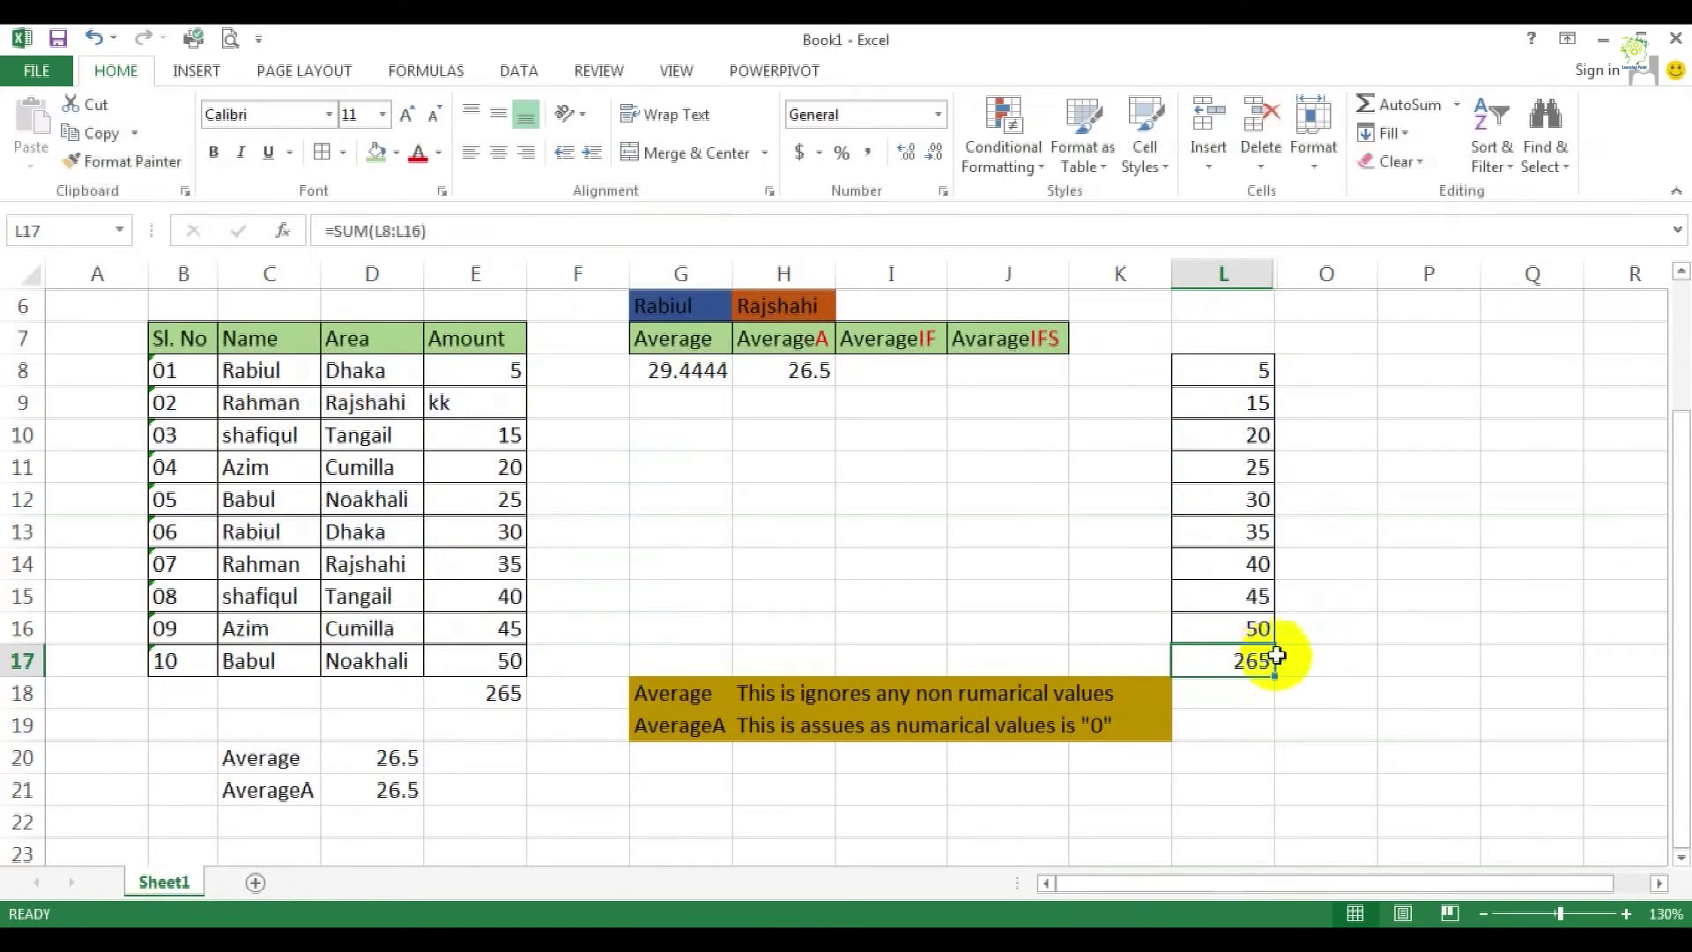
- Delete column L with the copied amounts and their total
{"action": "left_click", "coordinate": [1233, 272]}
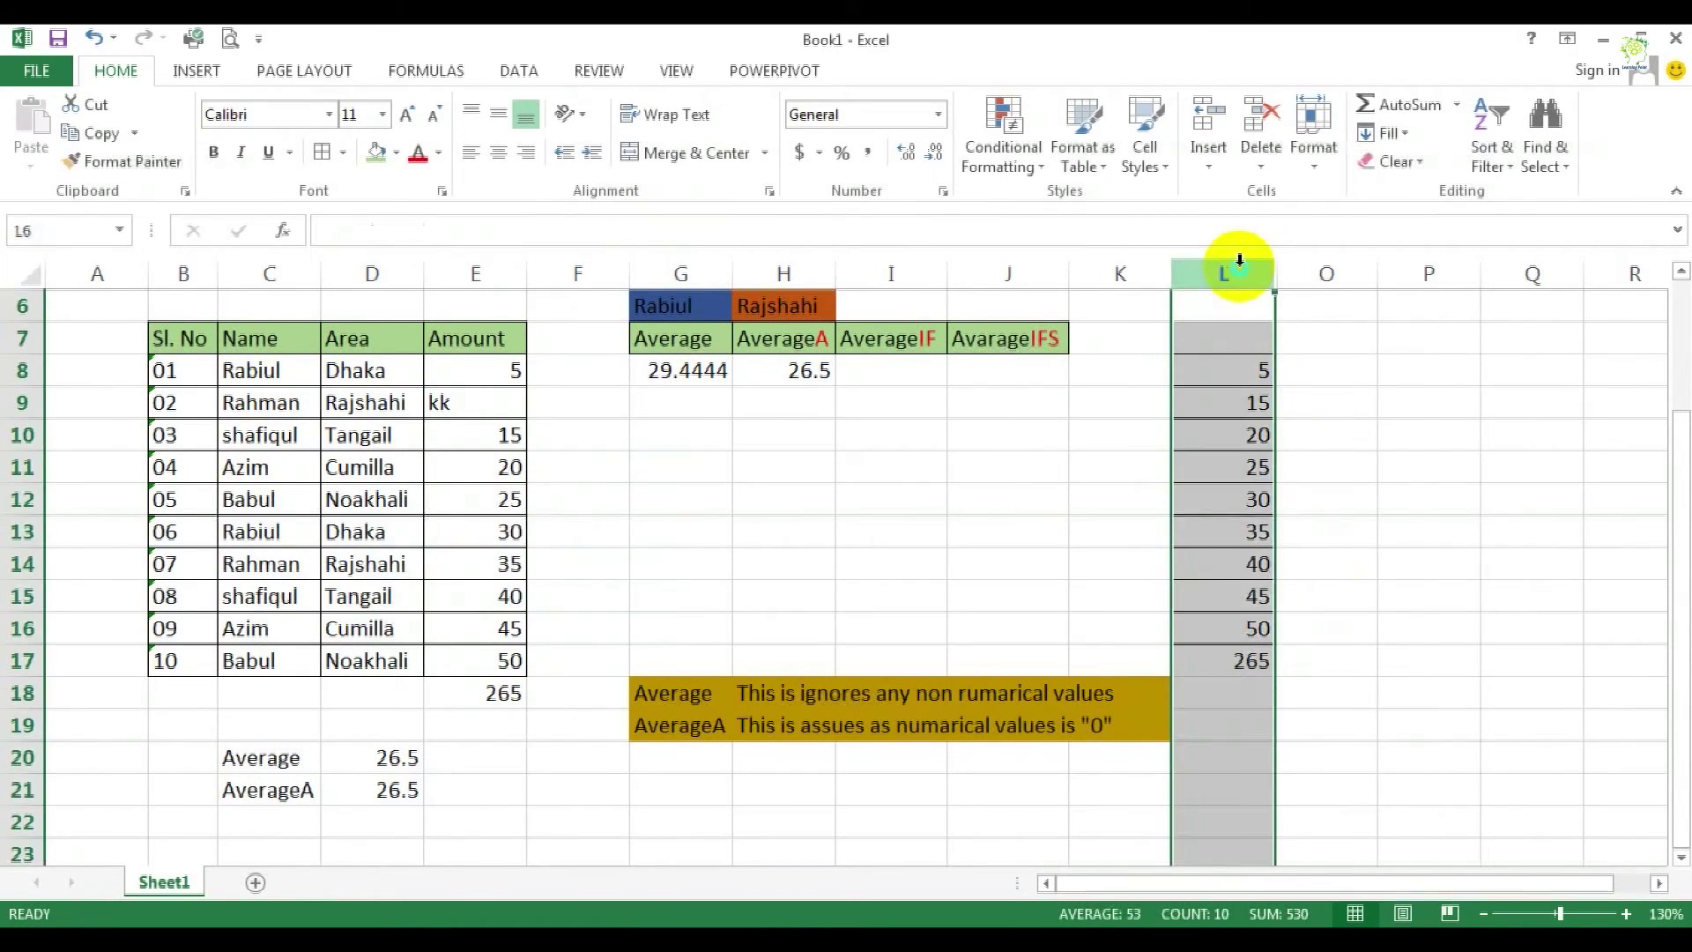
{"action": "right_click", "coordinate": [1243, 272]}
{"action": "left_click", "coordinate": [1292, 471]}
- Enter the check calculation =265/9 in H12 and compare it with the Average result in G8
{"action": "left_click", "coordinate": [783, 492]}
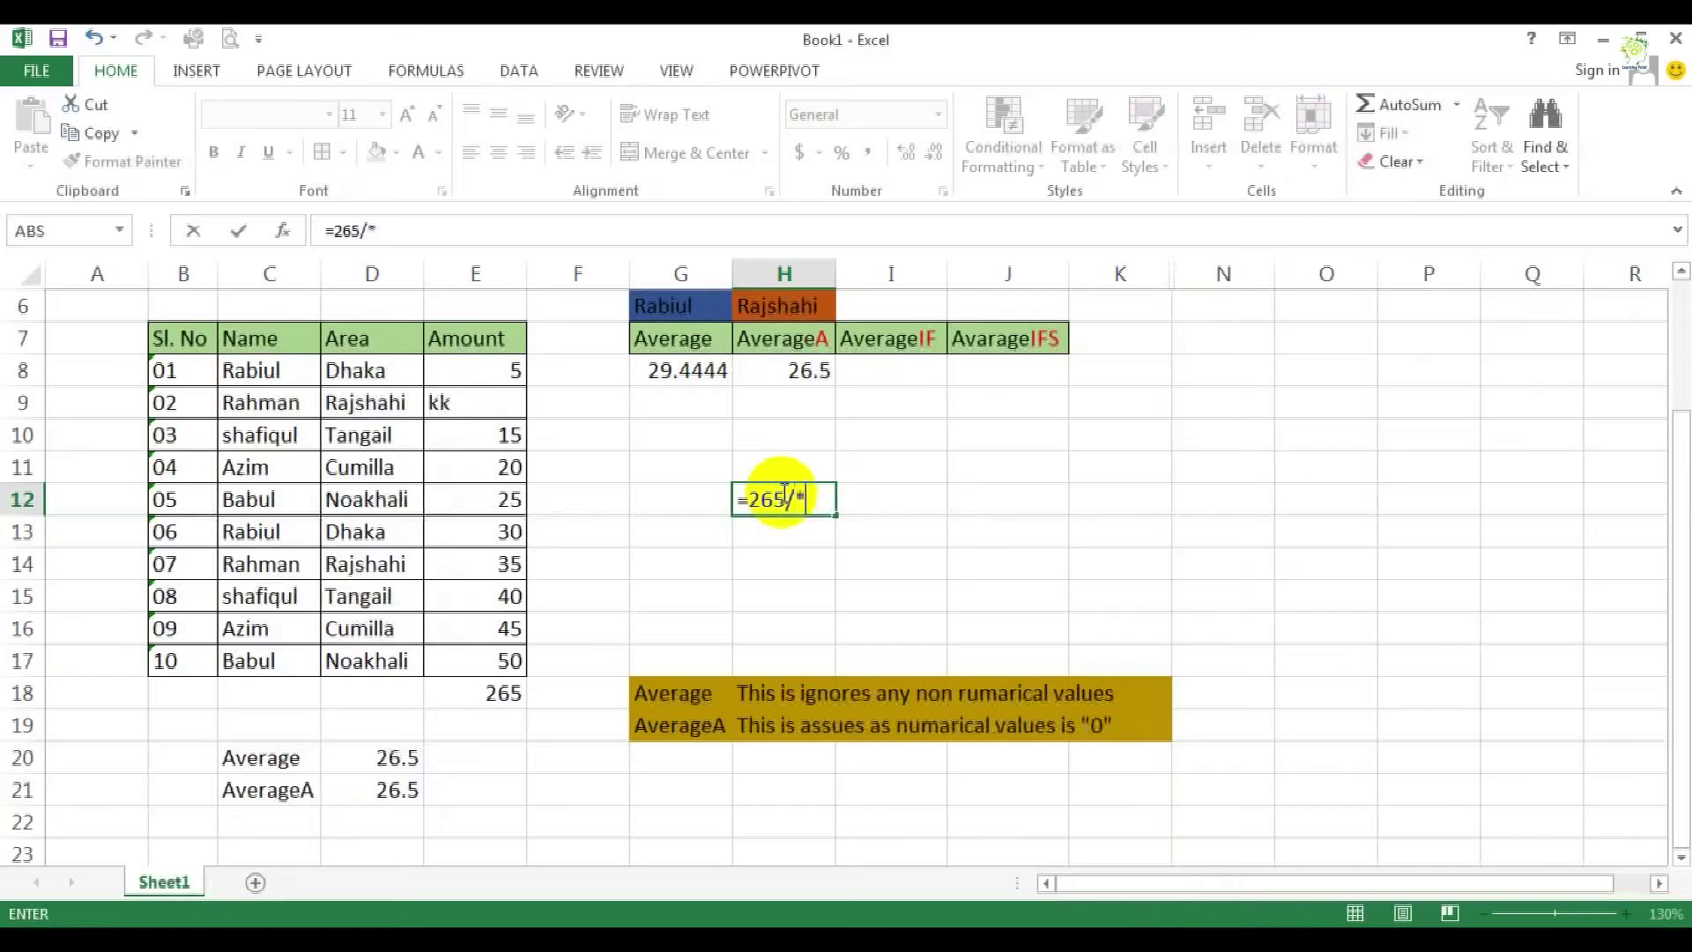
{"action": "type", "text": "=265/9"}
{"action": "key", "text": "Return"}
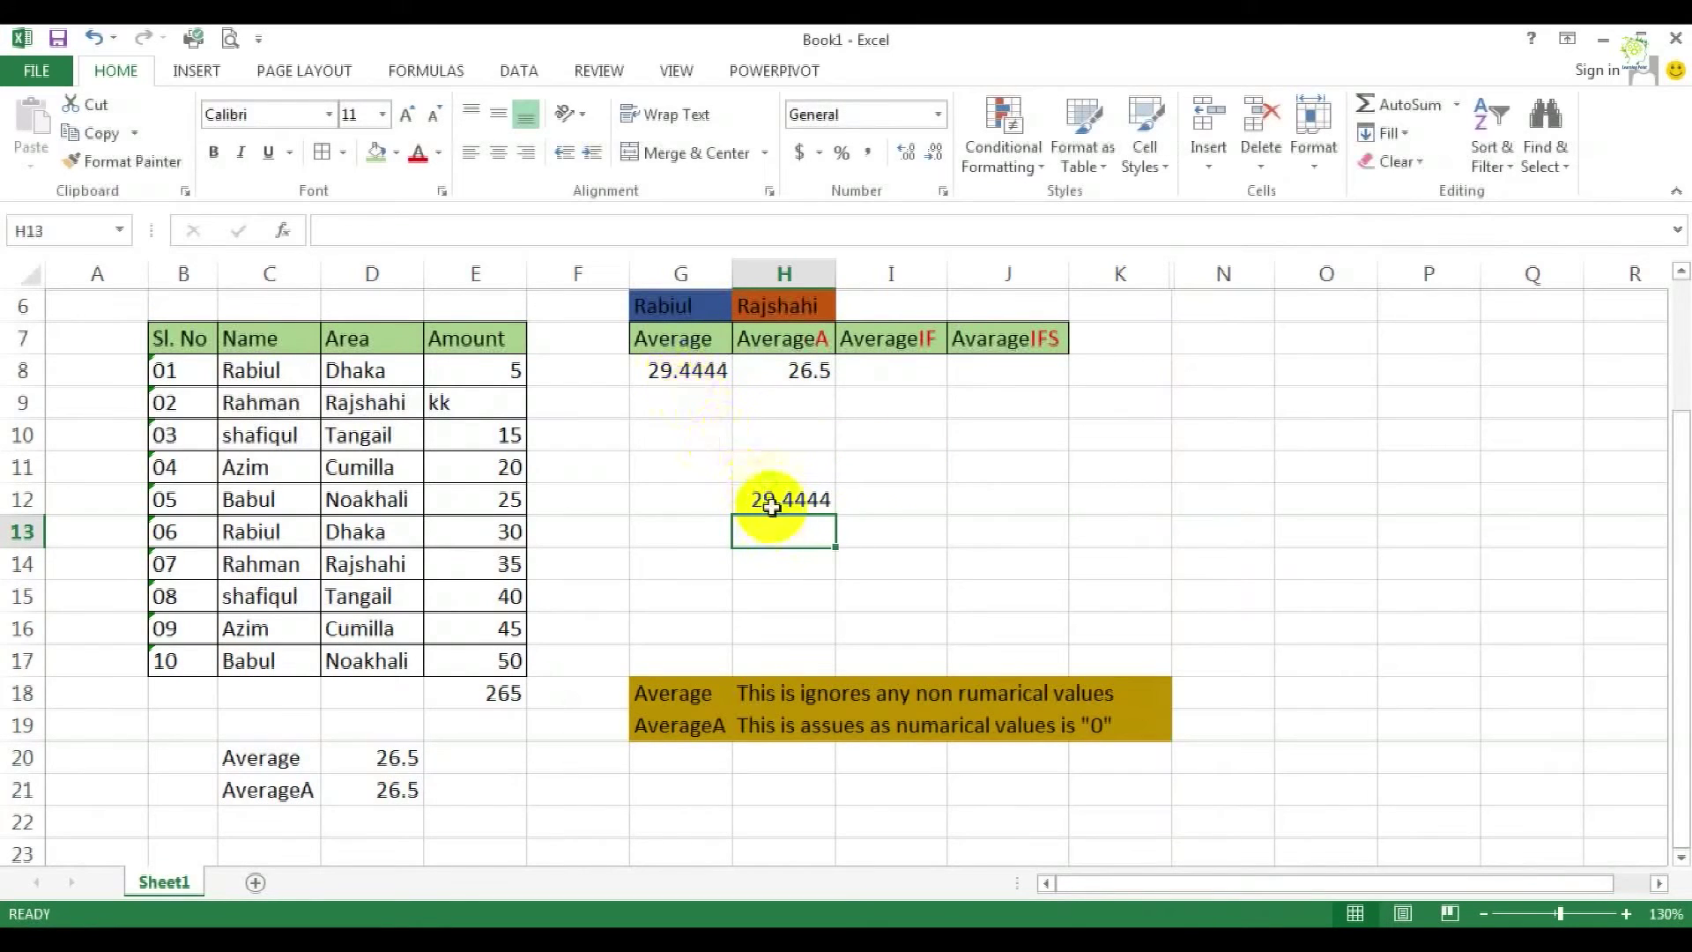
{"action": "left_click", "coordinate": [673, 369]}
{"action": "left_click", "coordinate": [785, 499]}
{"action": "left_click", "coordinate": [667, 388]}
- Clear the check calculation from H12 and select the AverageA result in H8
{"action": "left_click", "coordinate": [756, 495]}
{"action": "key", "text": "Delete"}
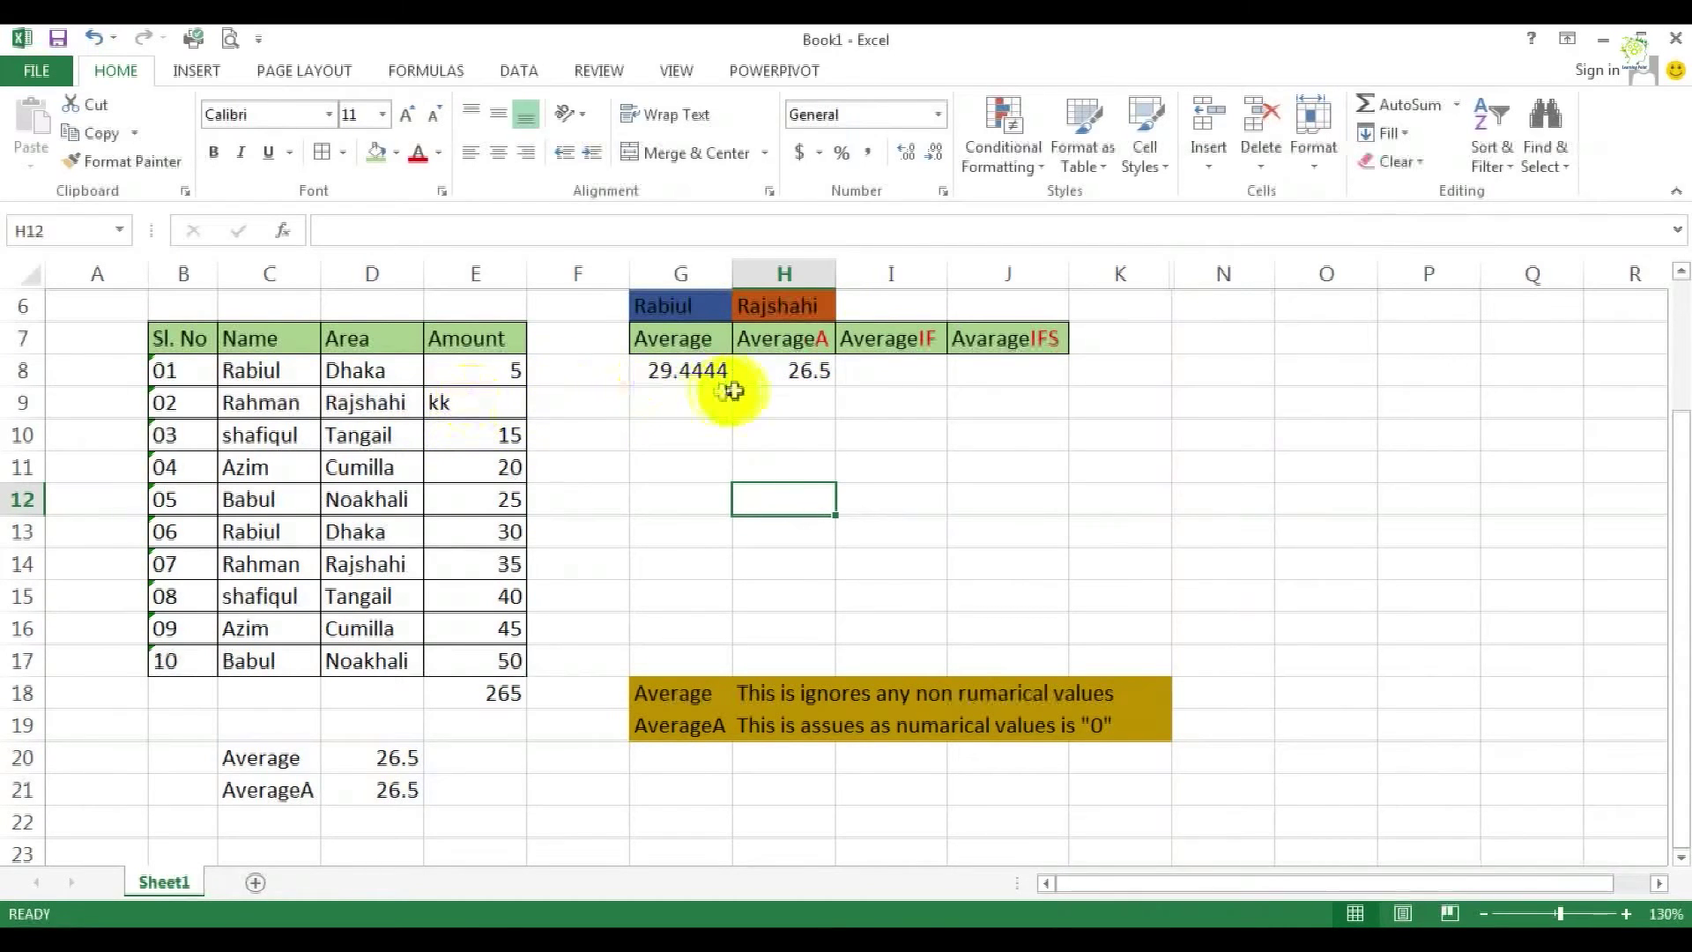
{"action": "left_click", "coordinate": [809, 372]}
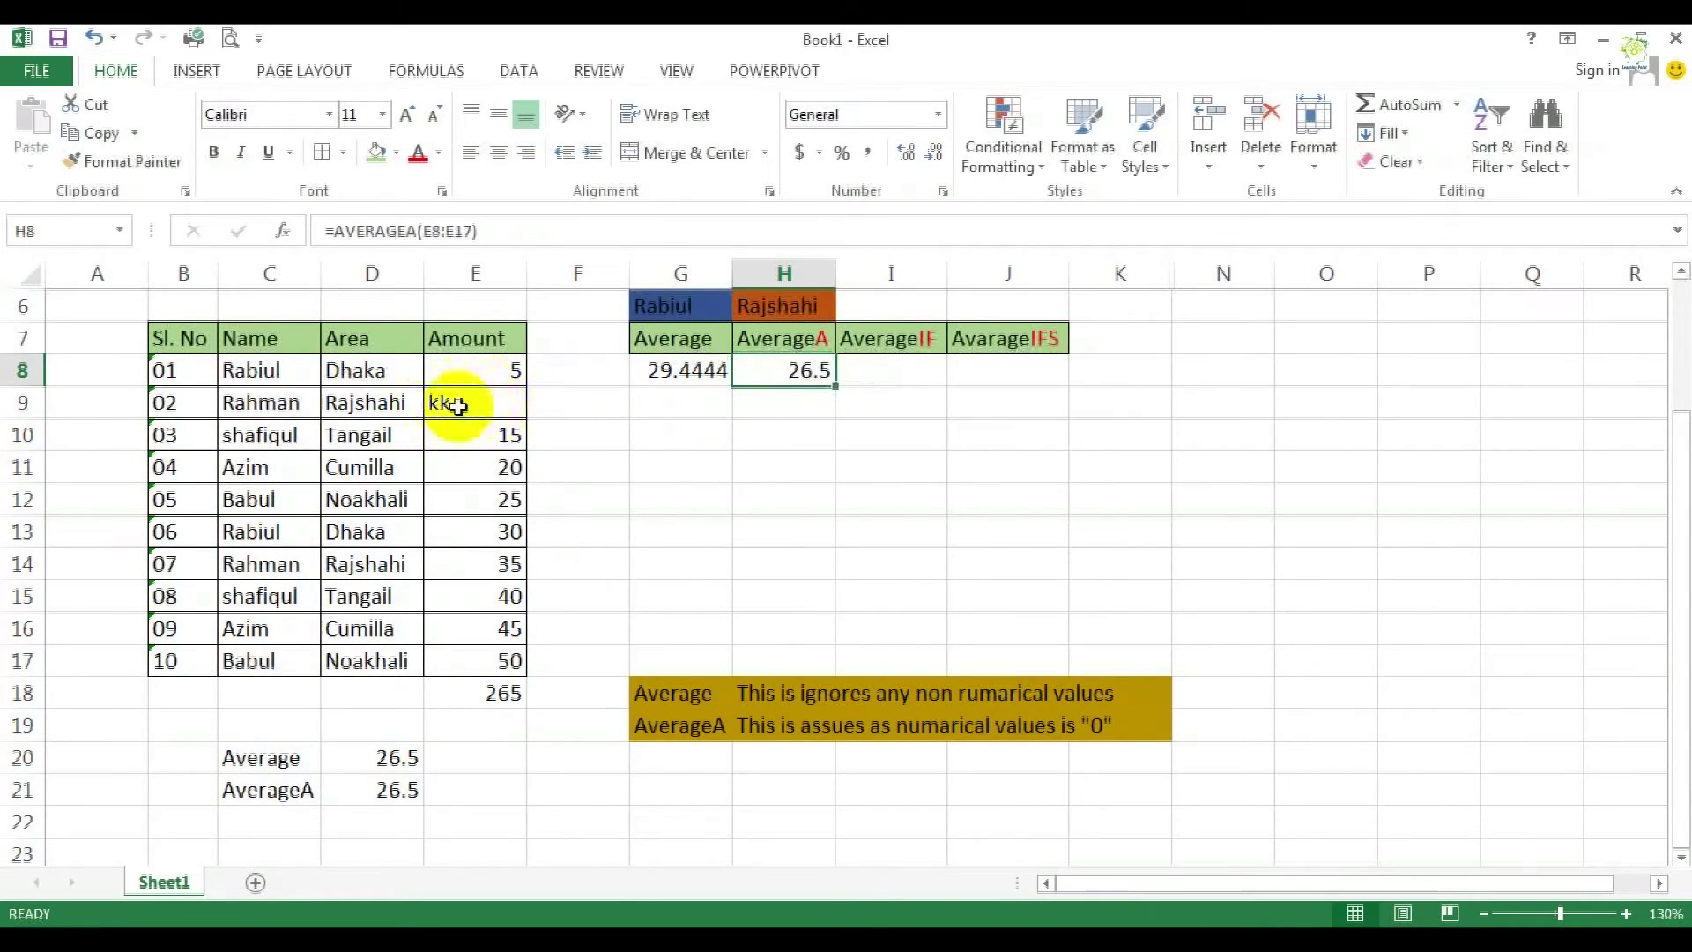
- Inspect the Amount total in E18 and the first amount in its summed range
{"action": "left_click", "coordinate": [474, 692]}
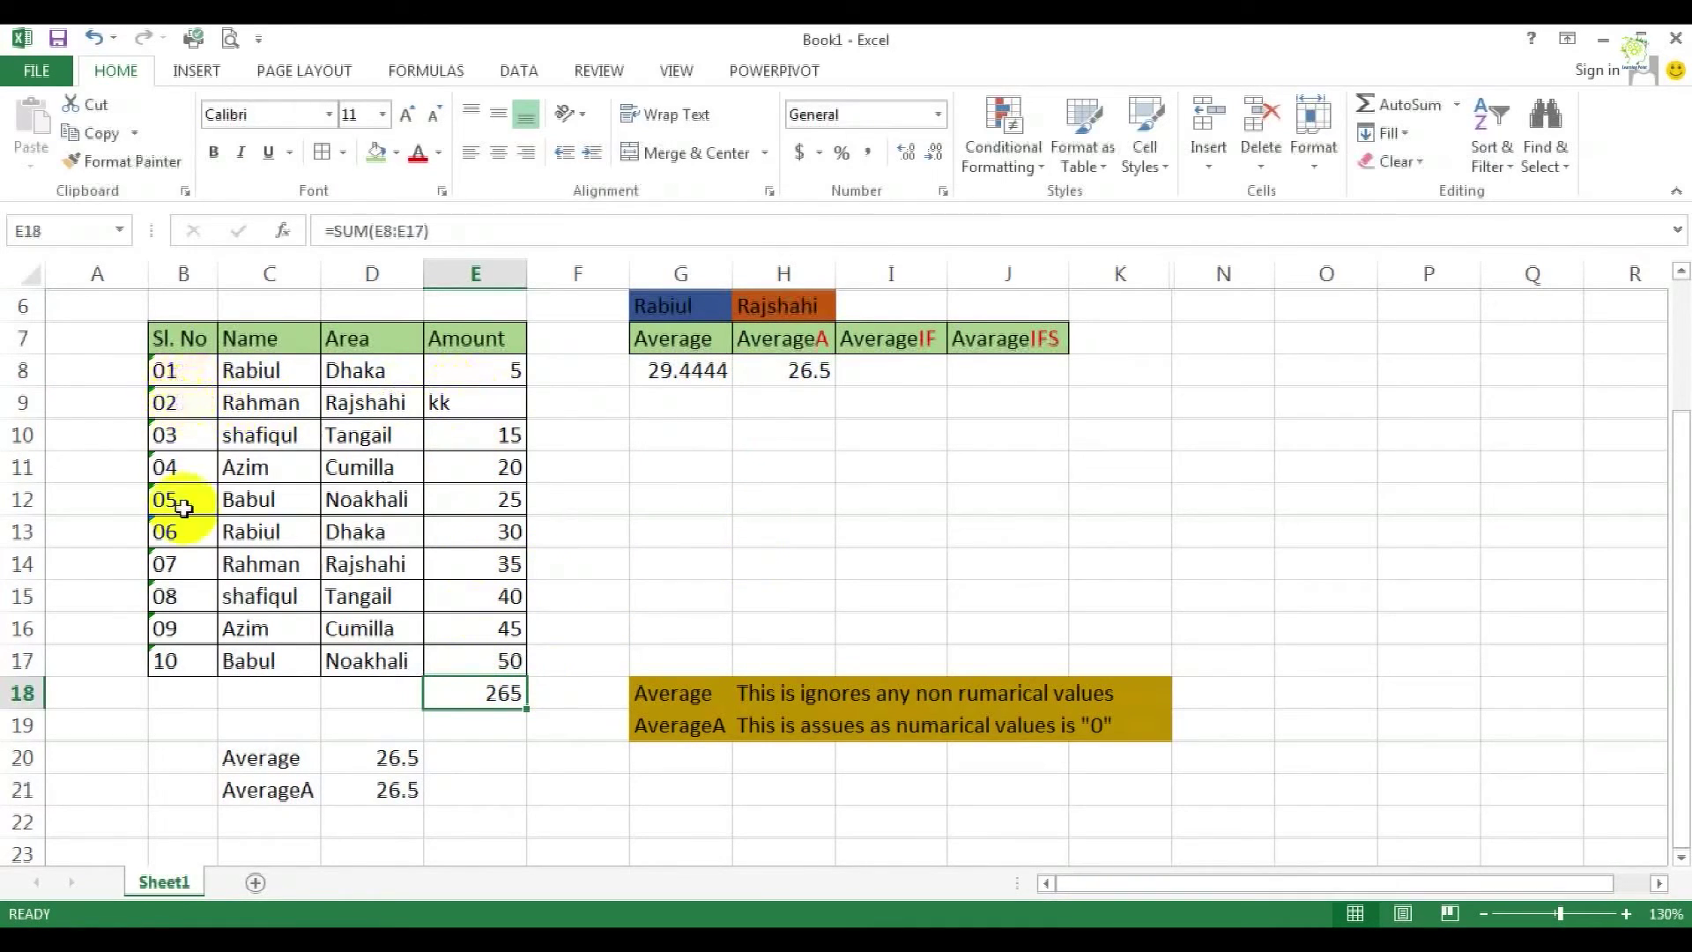
{"action": "left_click_drag", "start_coordinate": [516, 385], "coordinate": [480, 375]}
{"action": "left_click", "coordinate": [484, 695]}
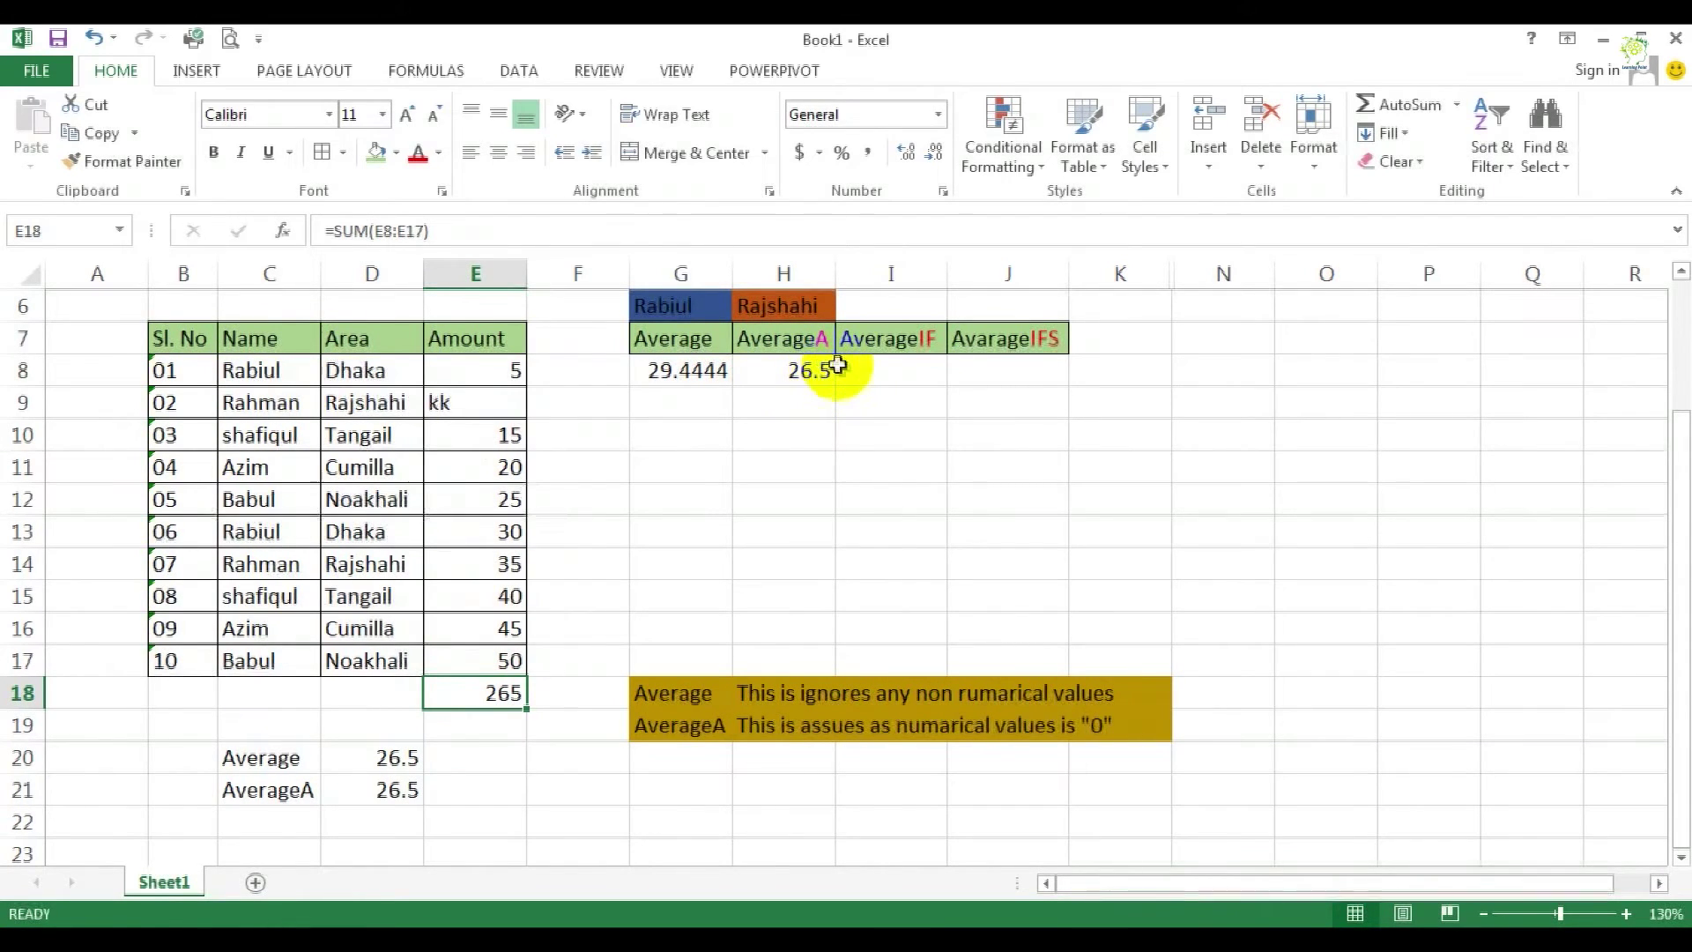
- Review the choices in the name criterion list in G6
{"action": "left_click", "coordinate": [890, 363]}
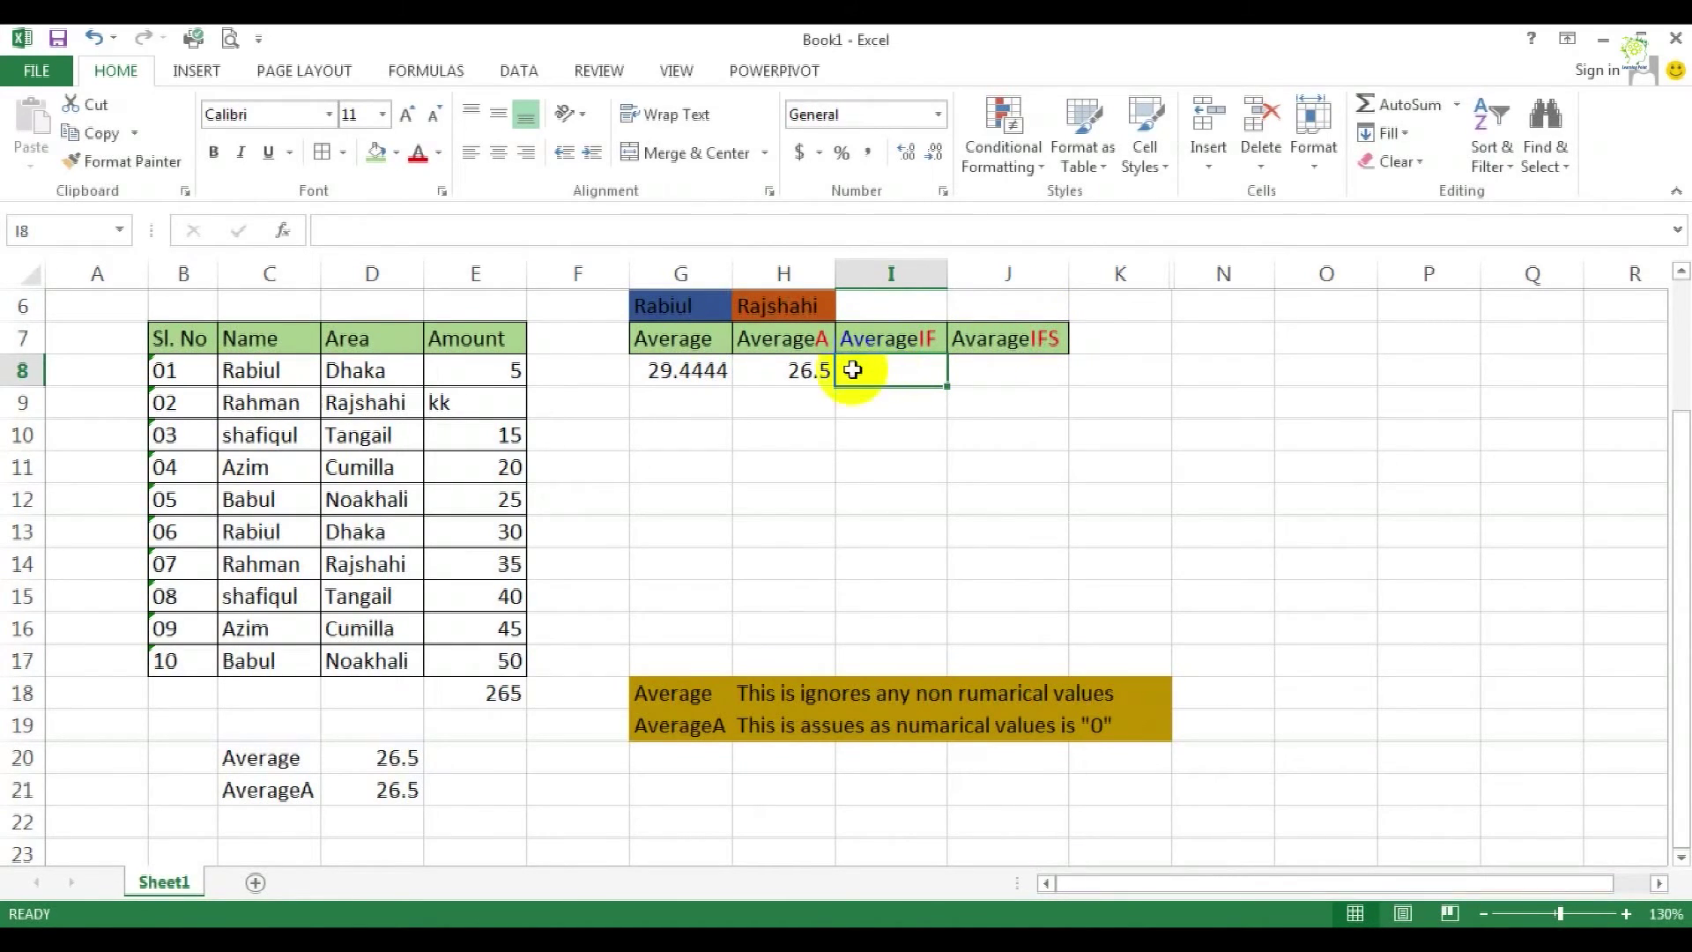
{"action": "left_click", "coordinate": [667, 305]}
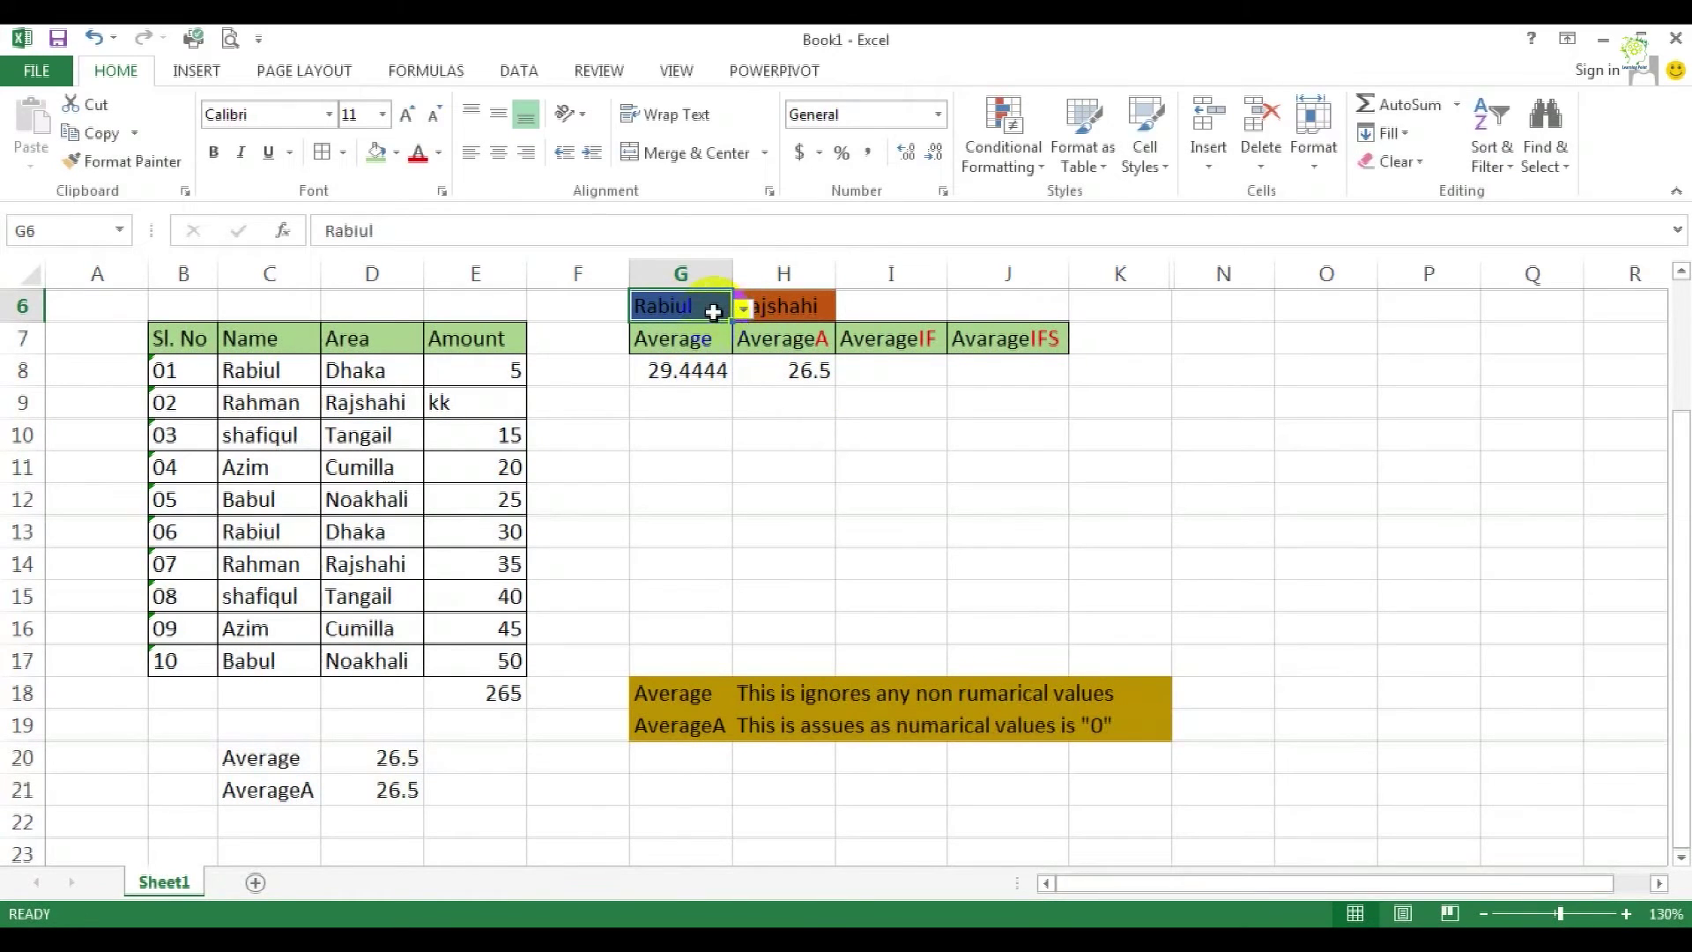
{"action": "left_click", "coordinate": [744, 309]}
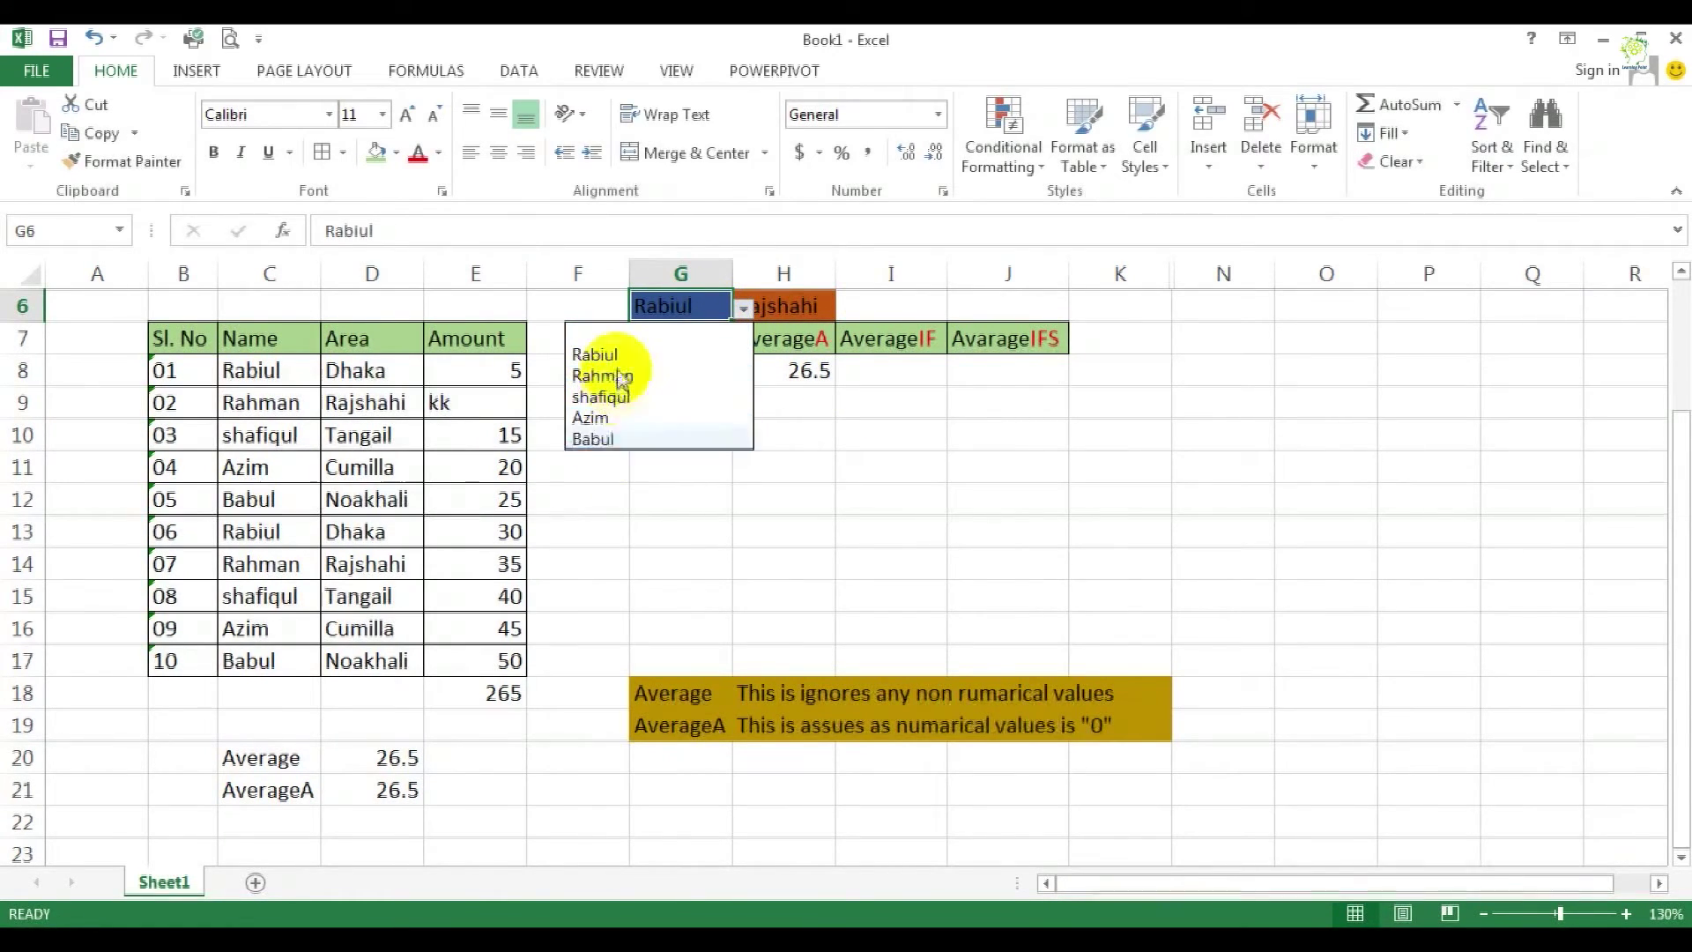
{"action": "left_click", "coordinate": [797, 301]}
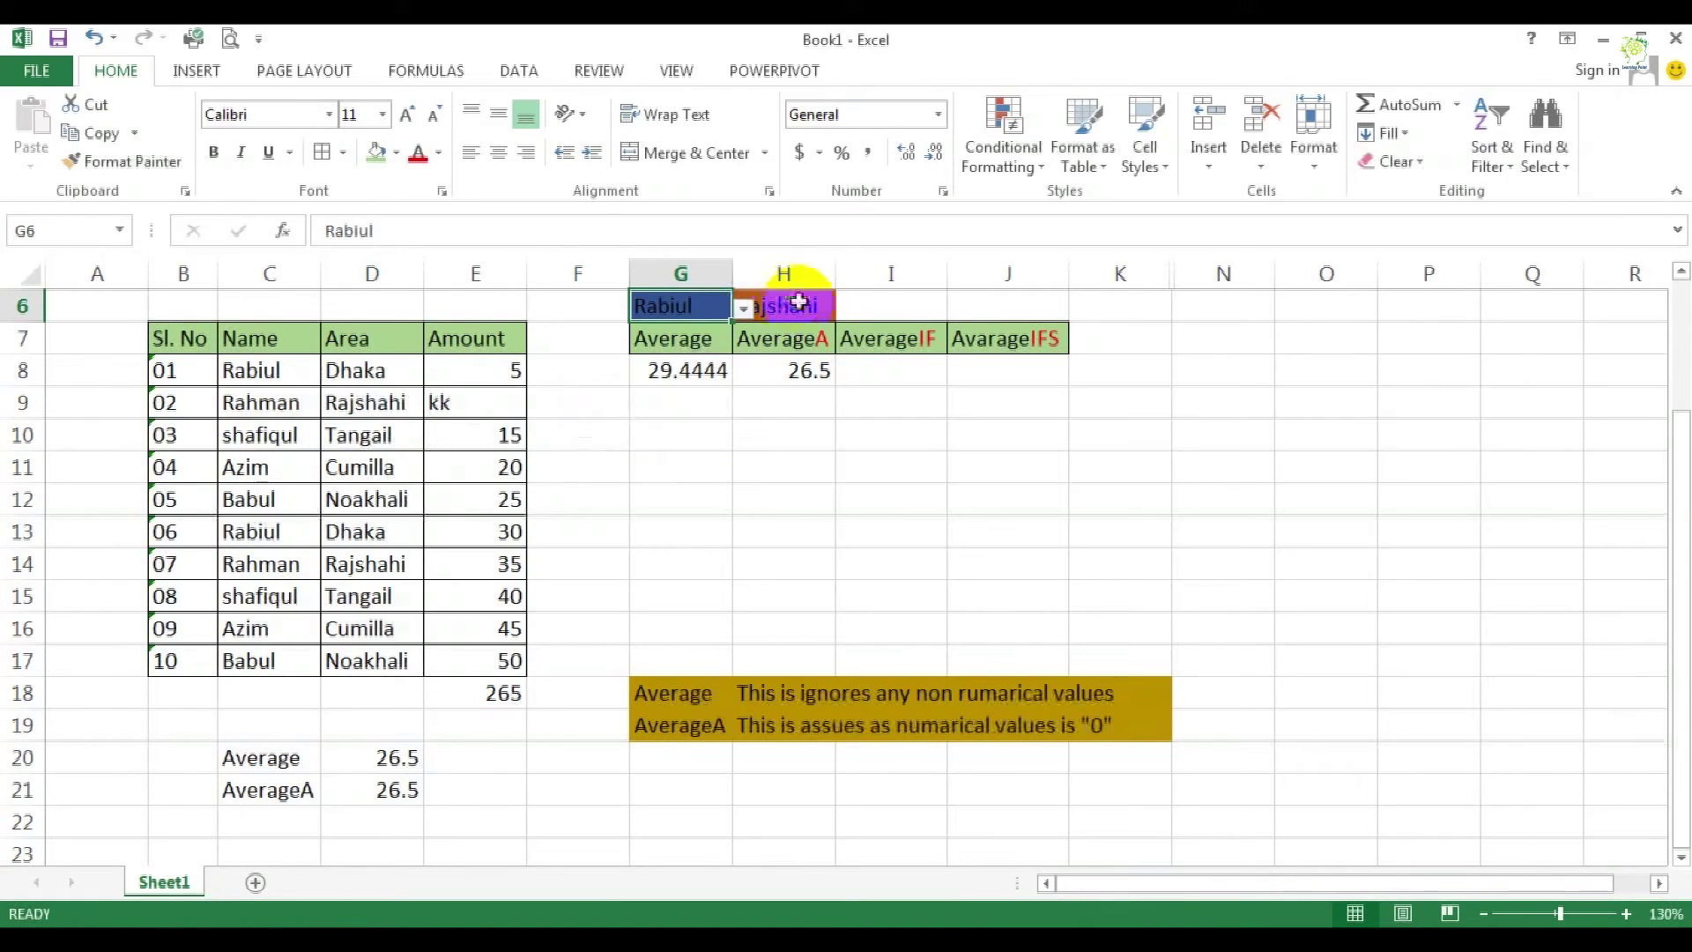
- Set the area criterion in H6 to Dhaka and recheck the name list in G6
{"action": "left_click", "coordinate": [800, 304]}
{"action": "left_click", "coordinate": [850, 310]}
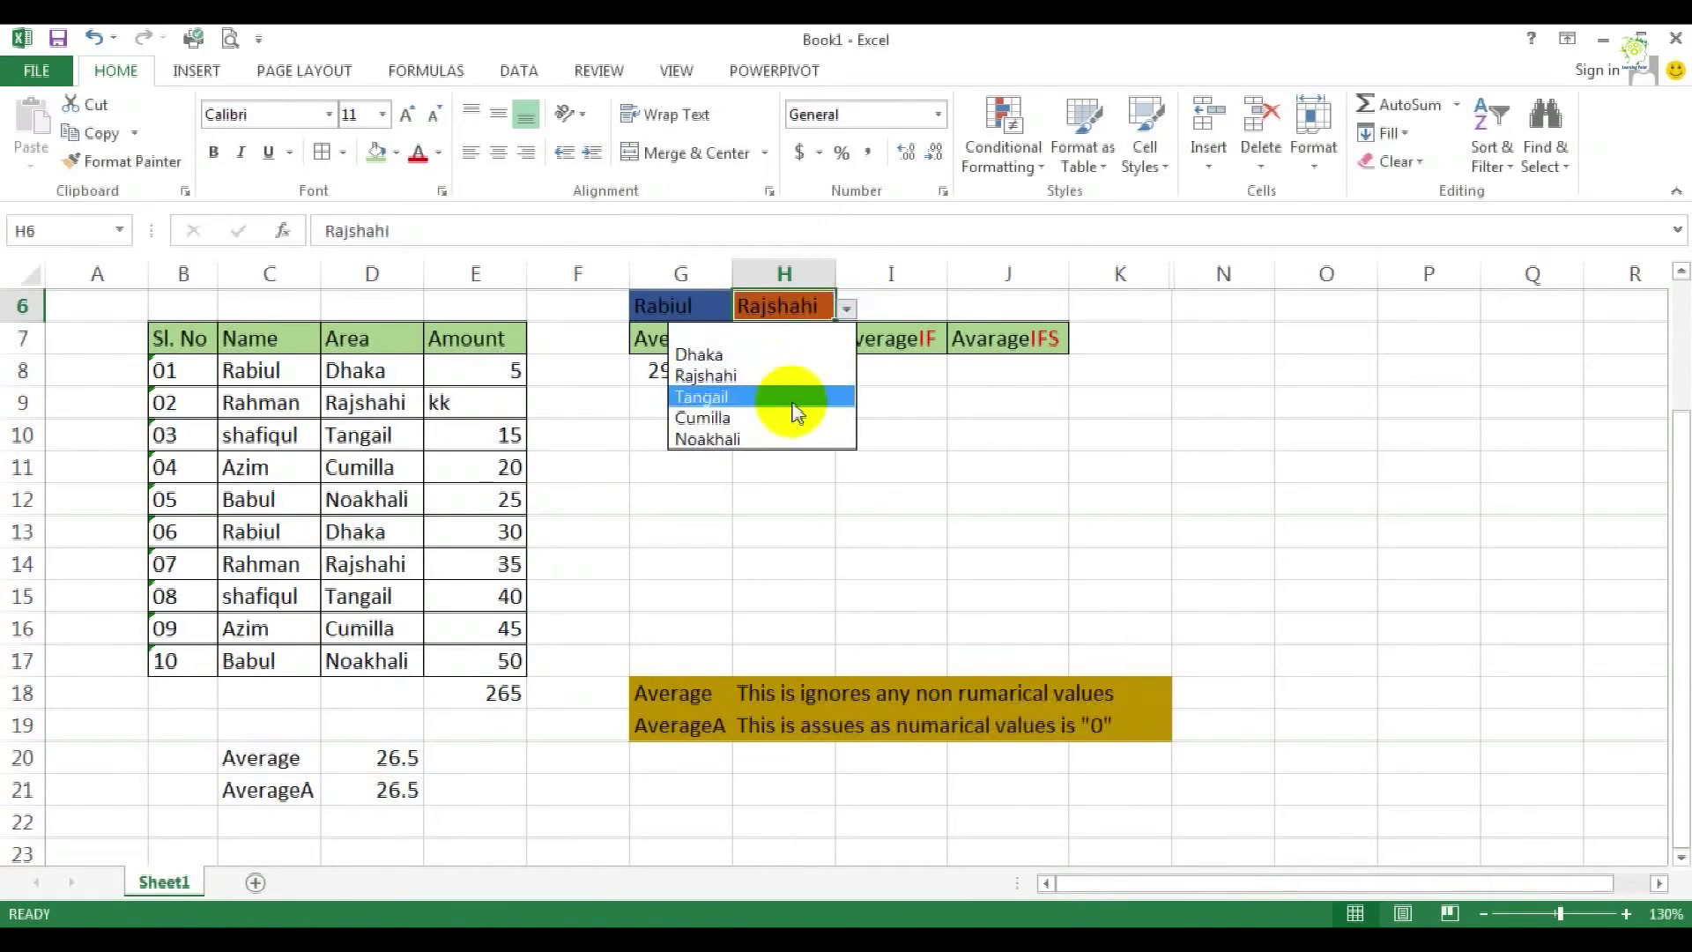
{"action": "left_click", "coordinate": [861, 306]}
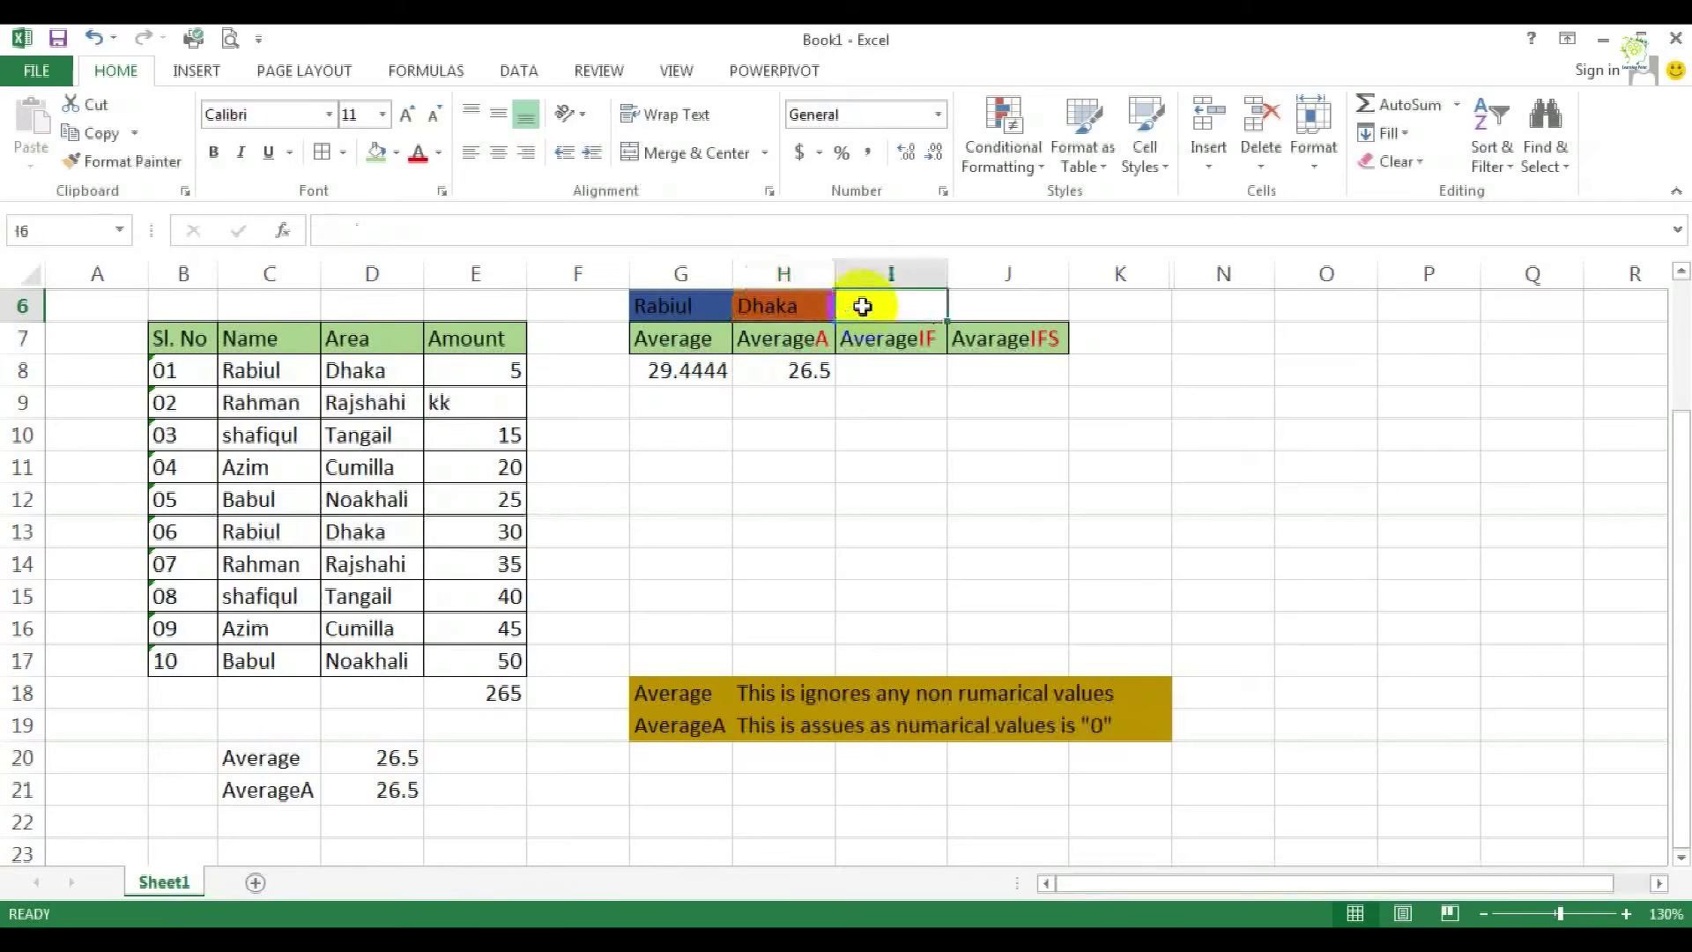
{"action": "left_click", "coordinate": [721, 306]}
{"action": "left_click", "coordinate": [744, 309]}
{"action": "left_click", "coordinate": [876, 309]}
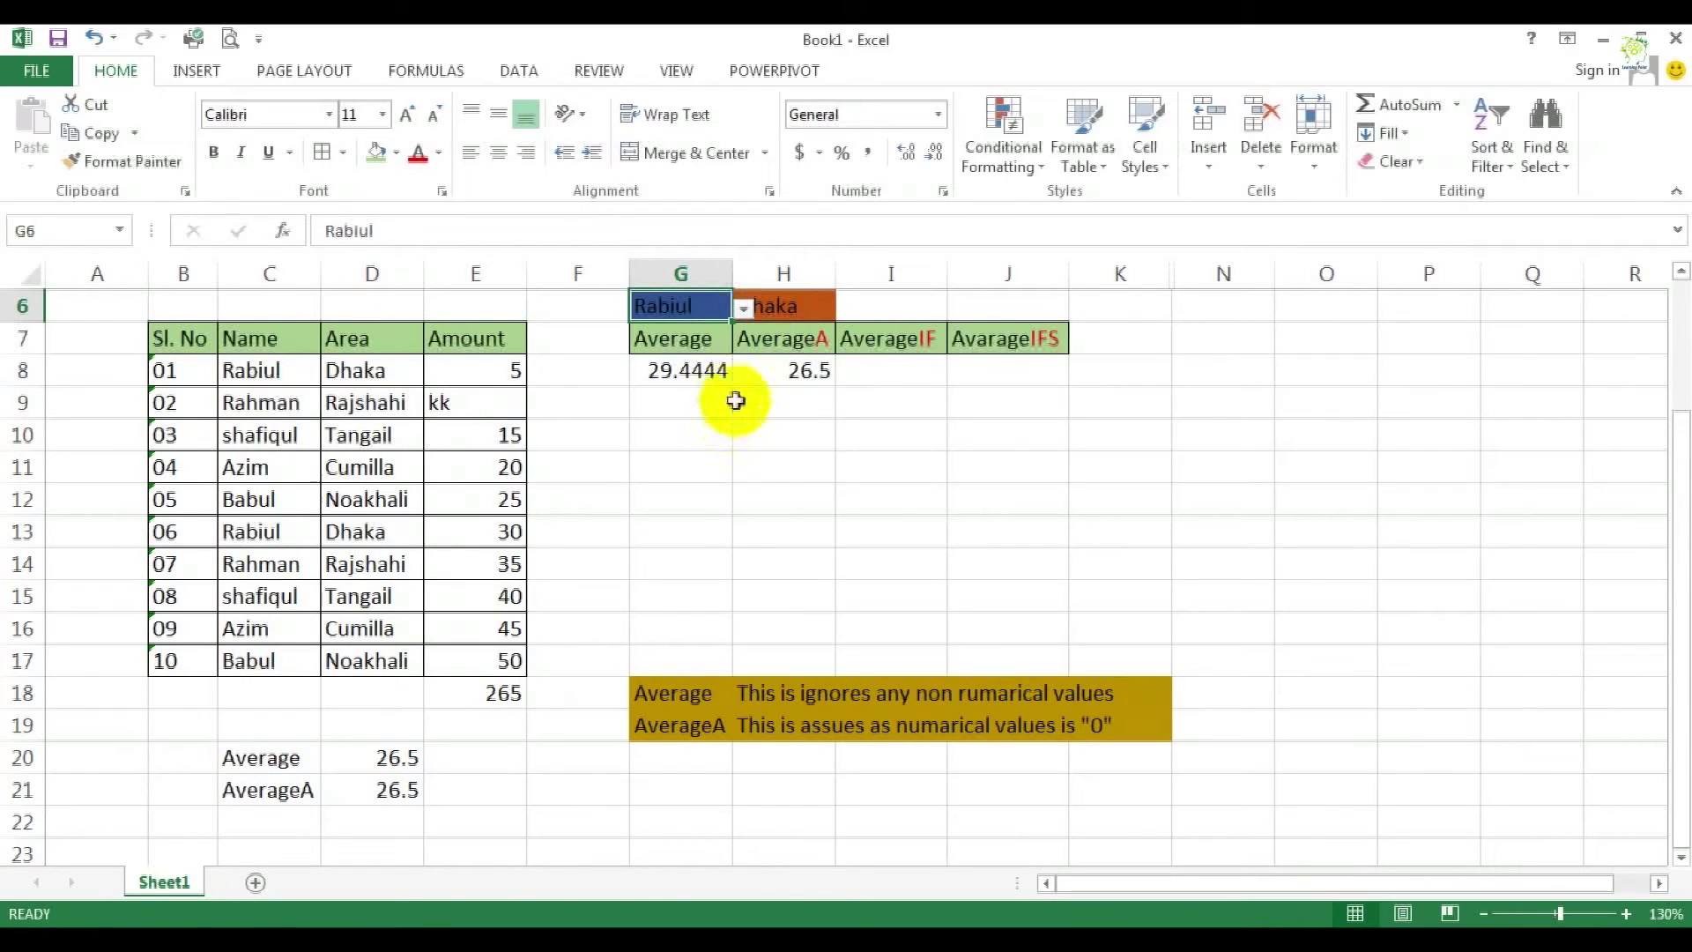
- Enter =AVERAGEIF(C8:C17,G6,E8:E17) in I8 to average the amounts for the name chosen in G6
{"action": "left_click", "coordinate": [873, 363]}
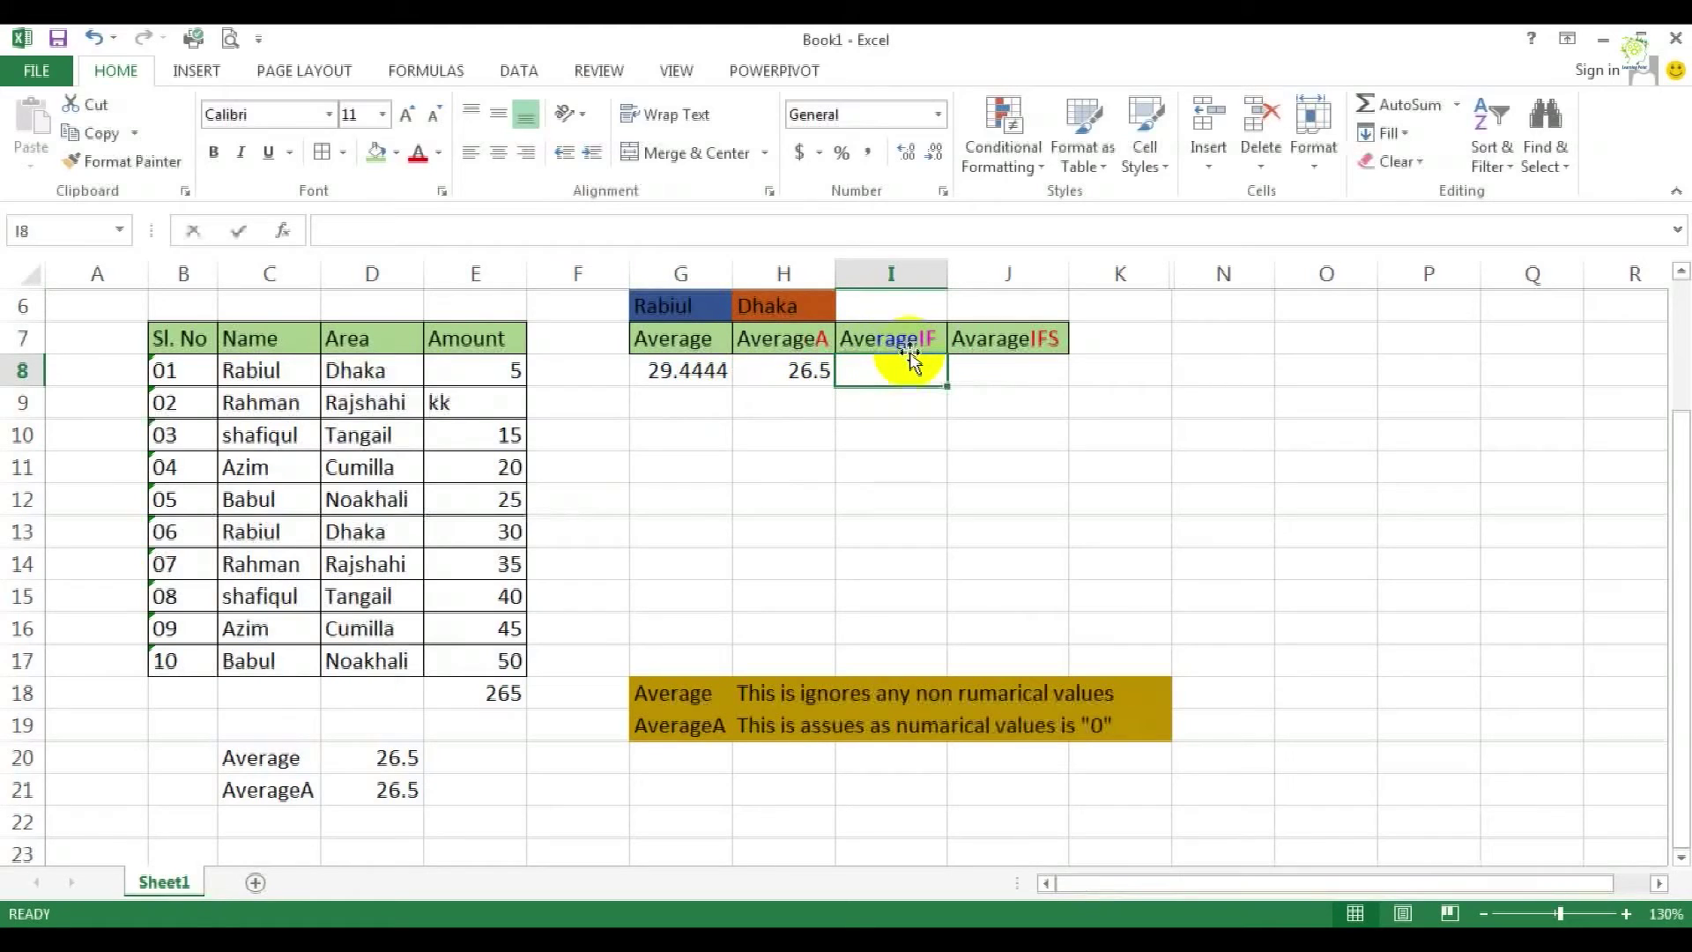
{"action": "type", "text": "=aveg"}
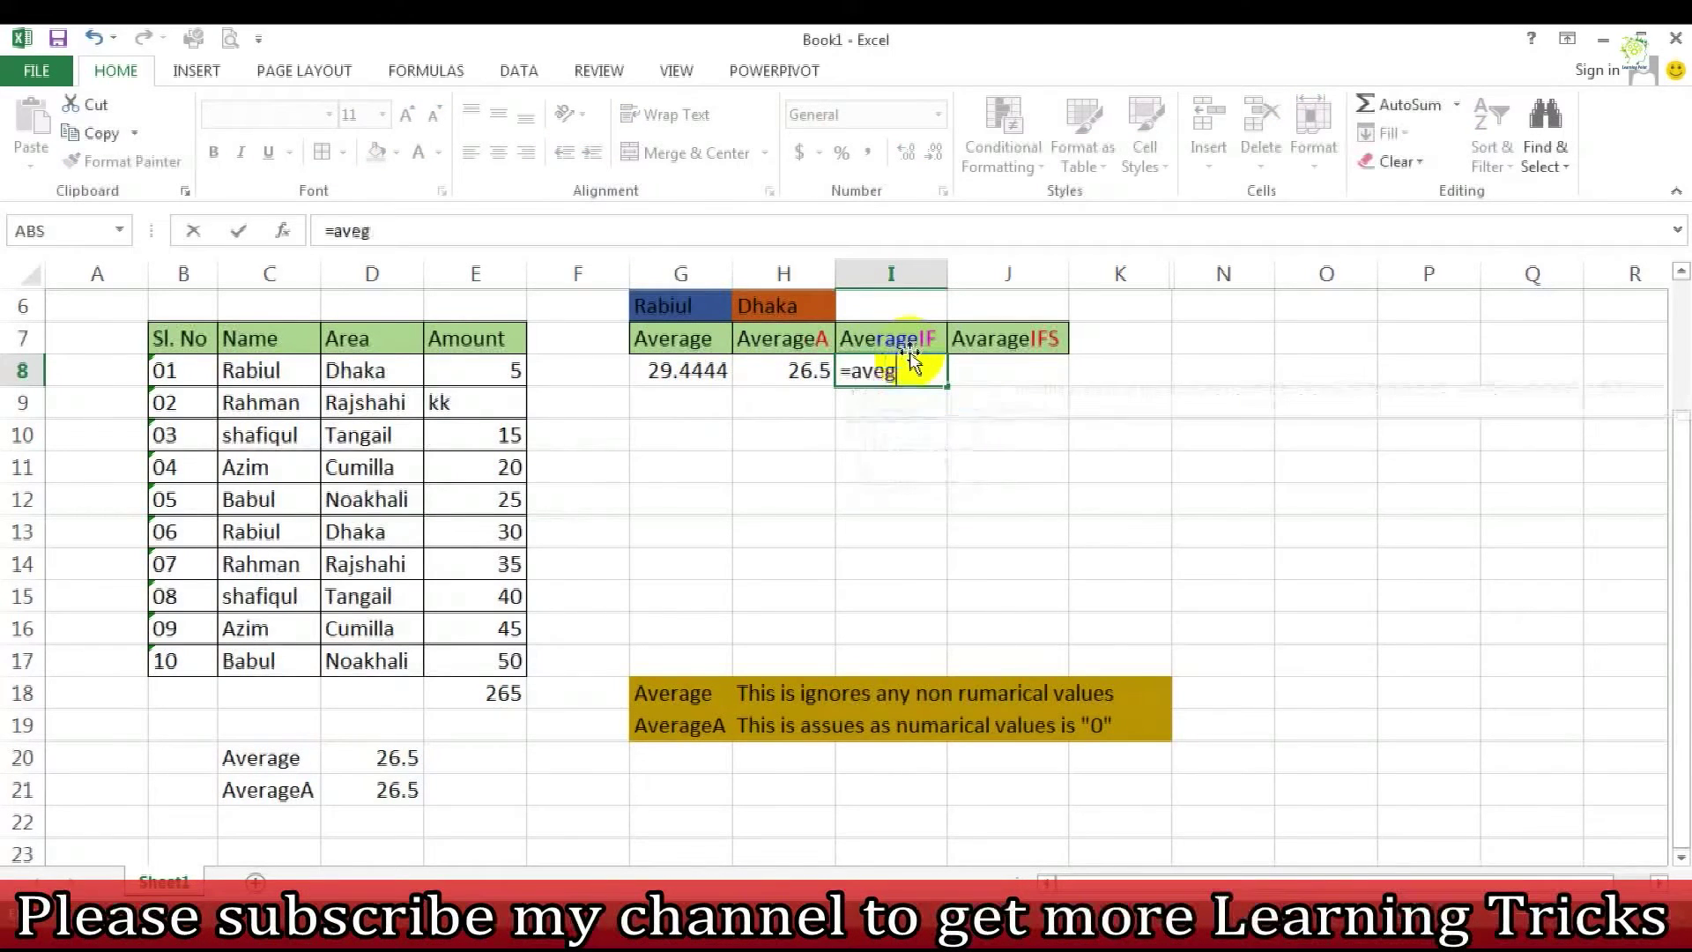
{"action": "key", "text": "BackSpace"}
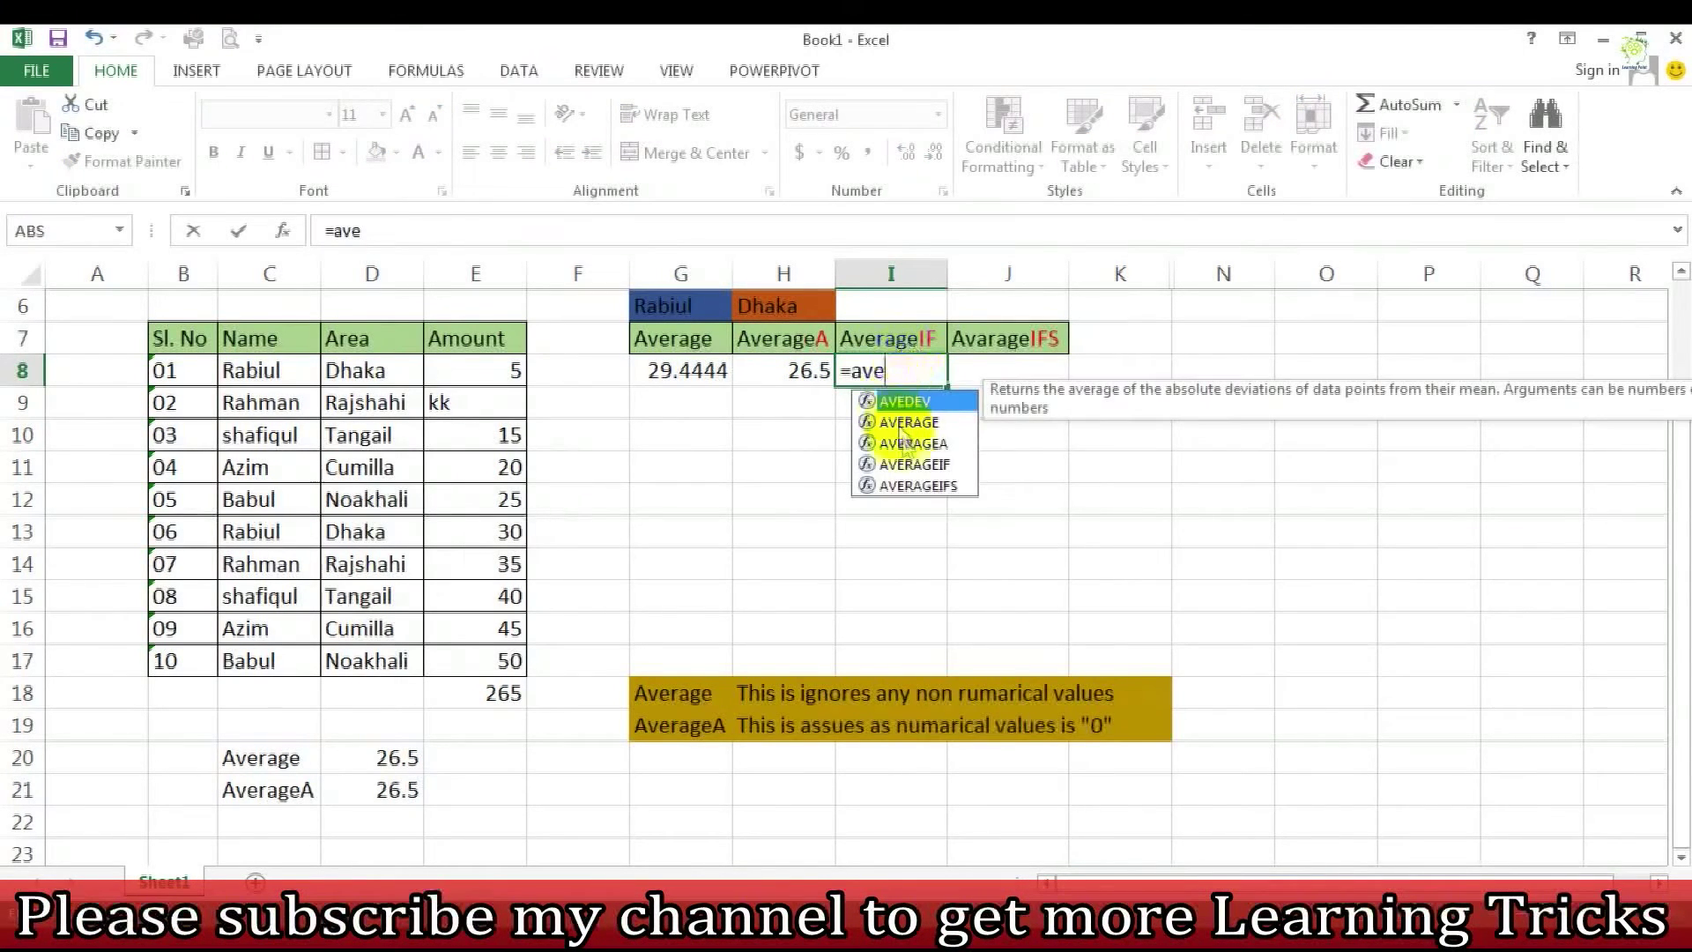
{"action": "left_click", "coordinate": [917, 464]}
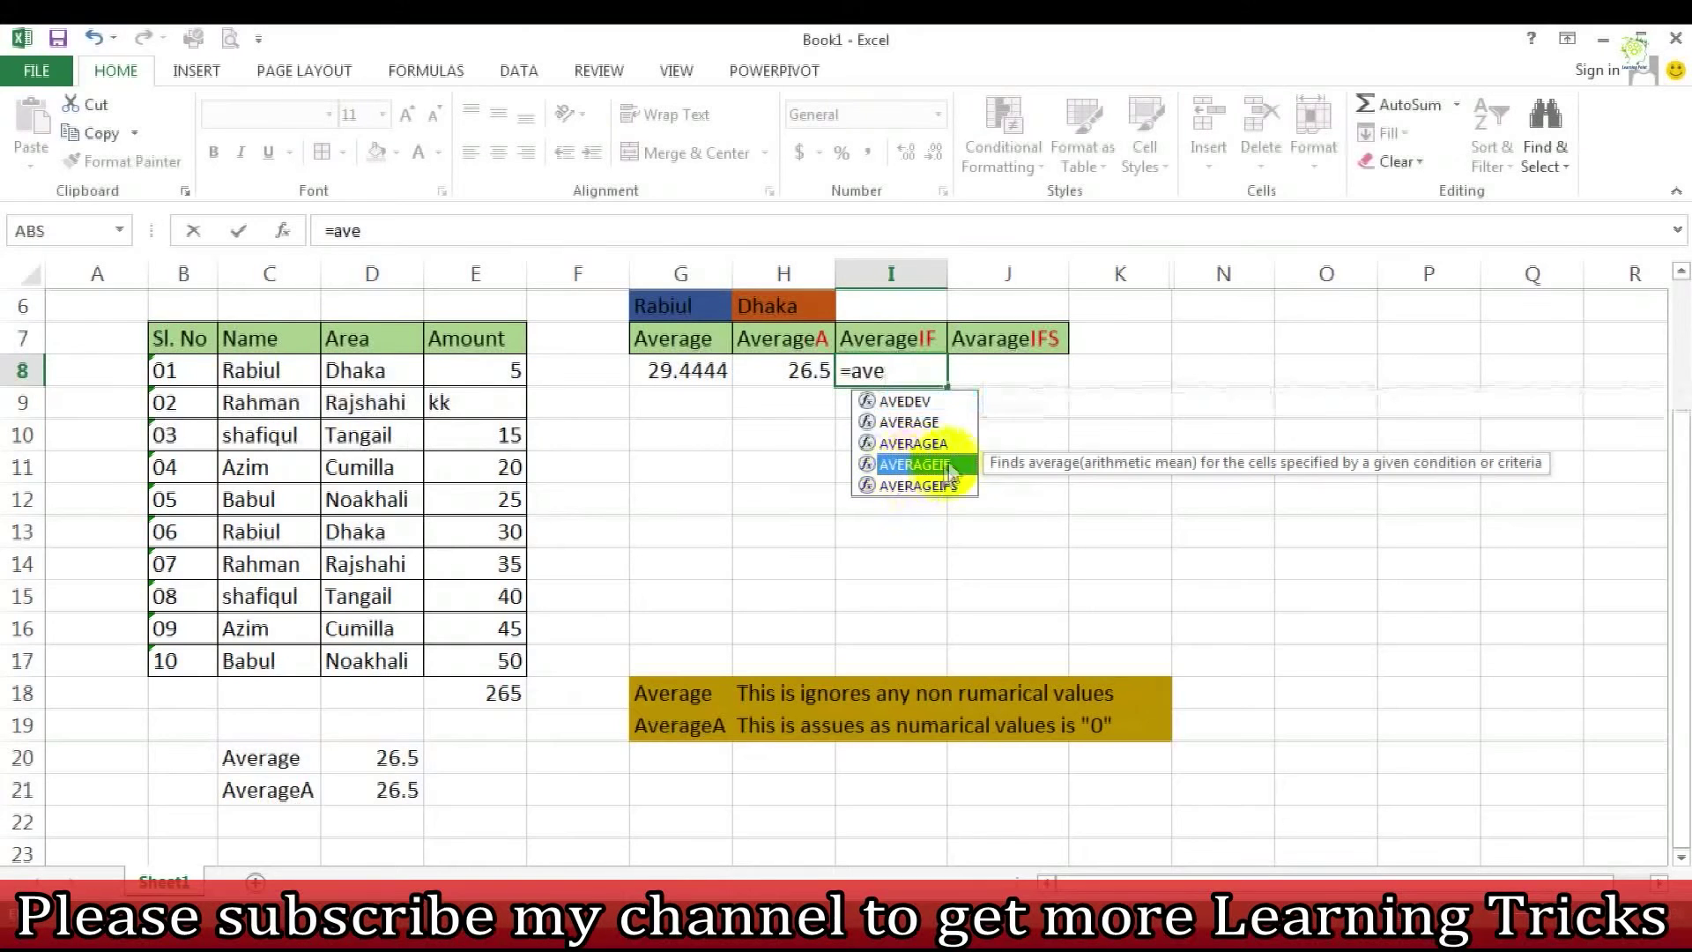
{"action": "double_click", "coordinate": [943, 467]}
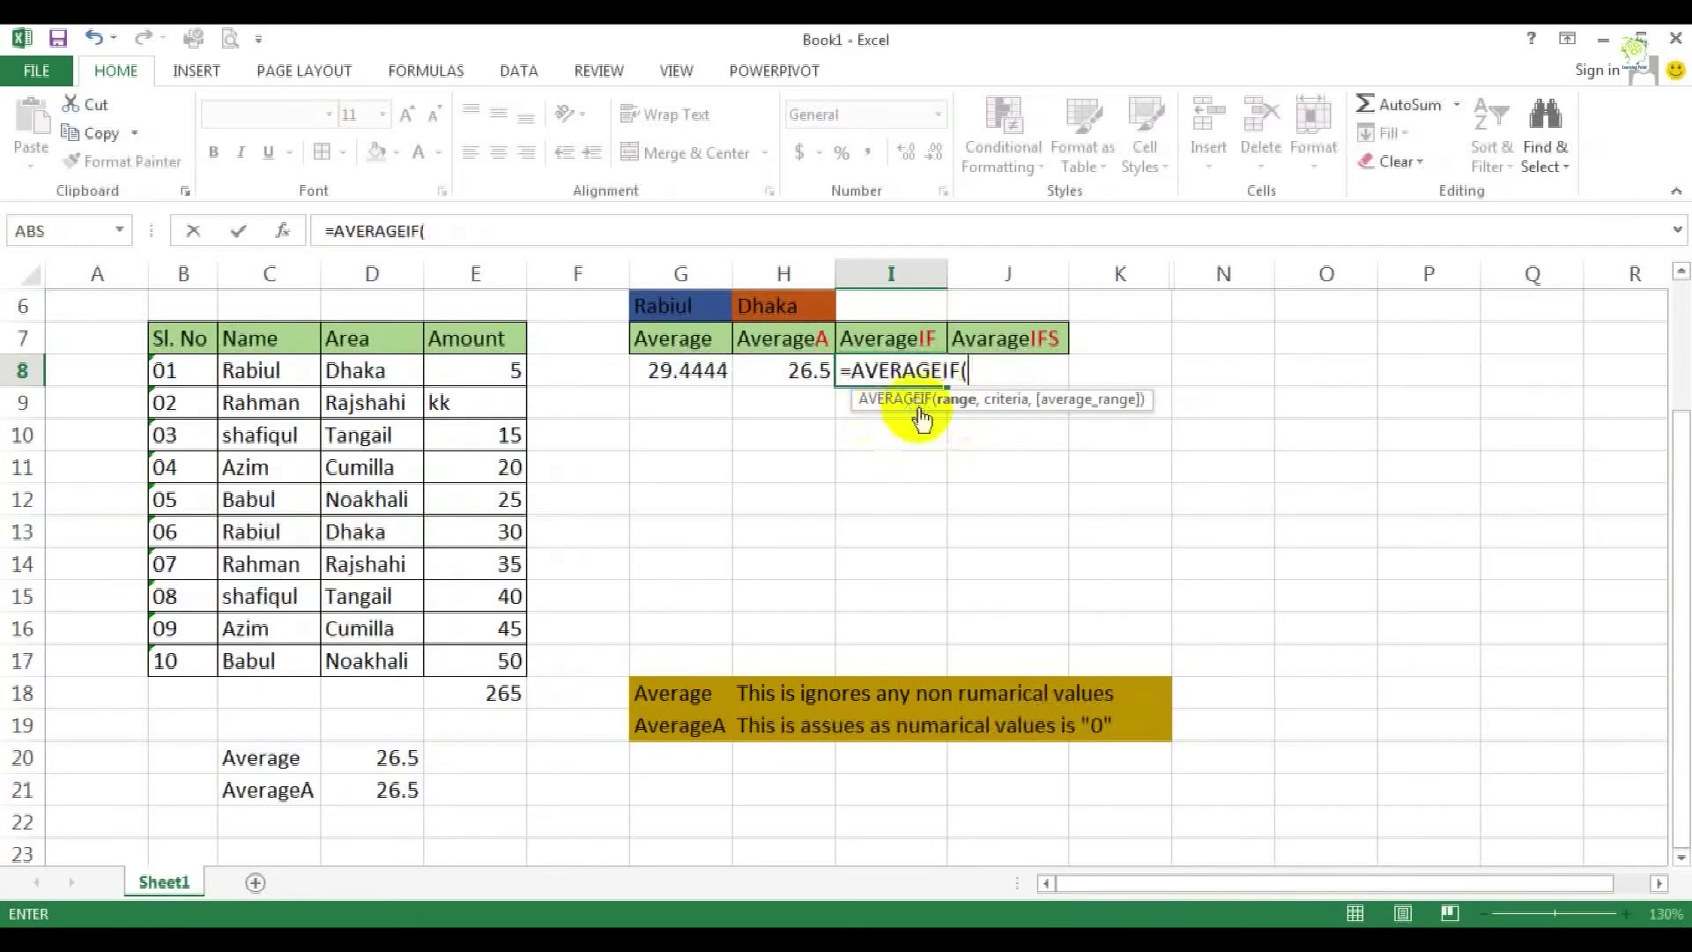
{"action": "left_click_drag", "start_coordinate": [264, 375], "coordinate": [274, 665]}
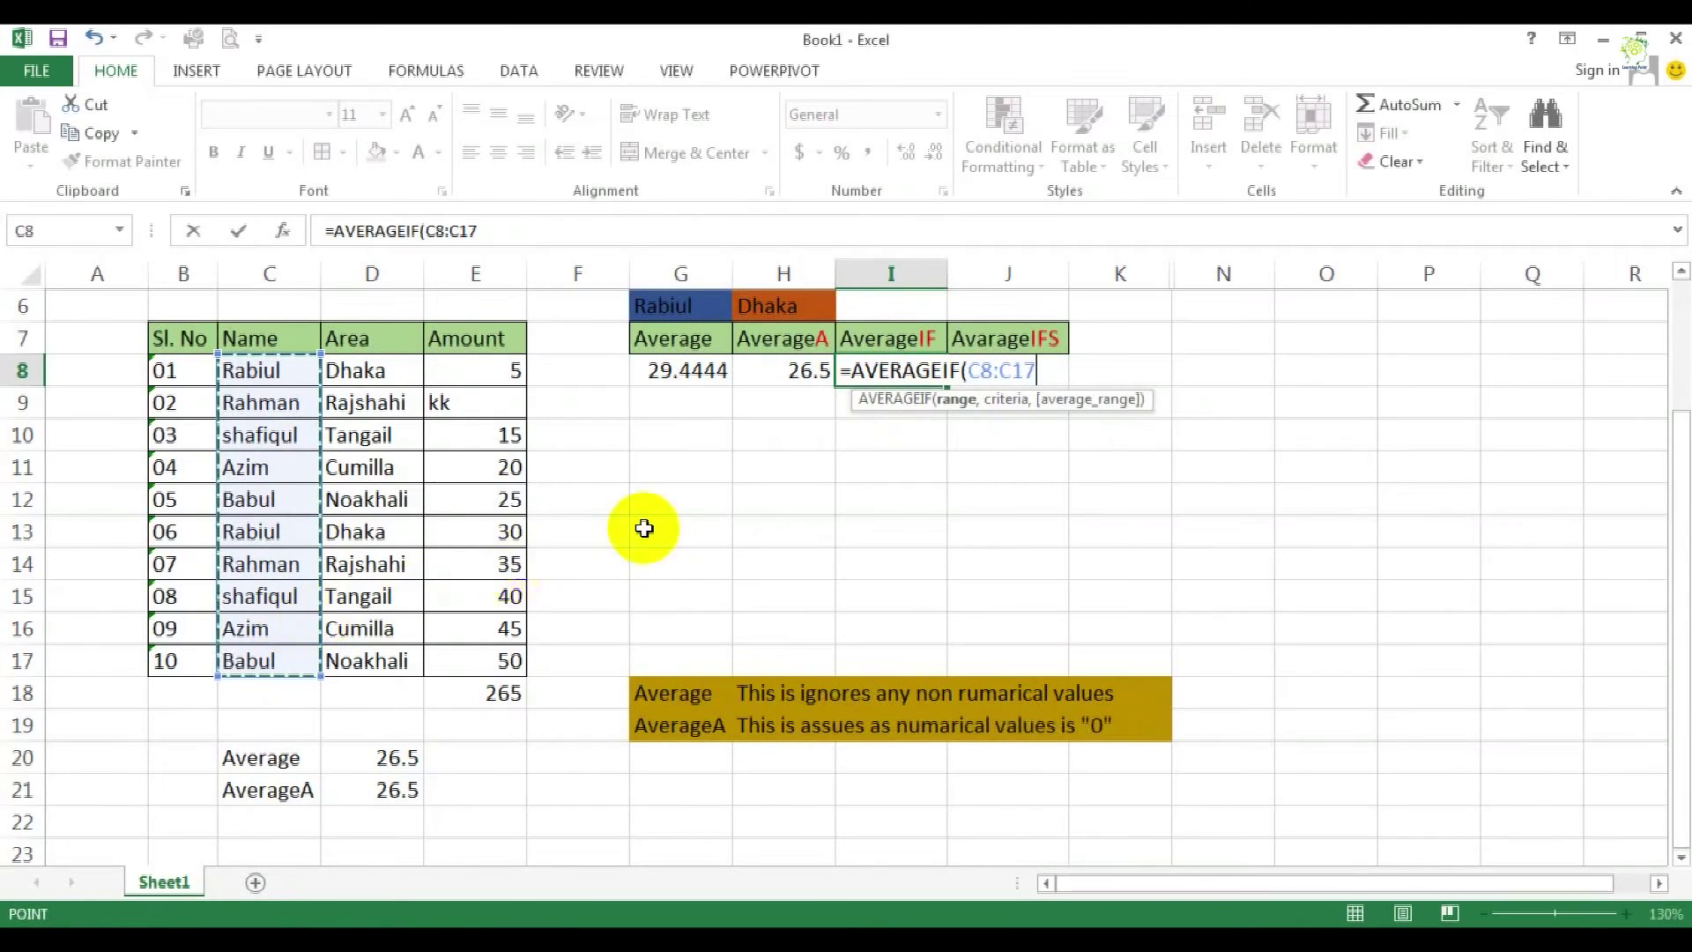
{"action": "type", "text": ","}
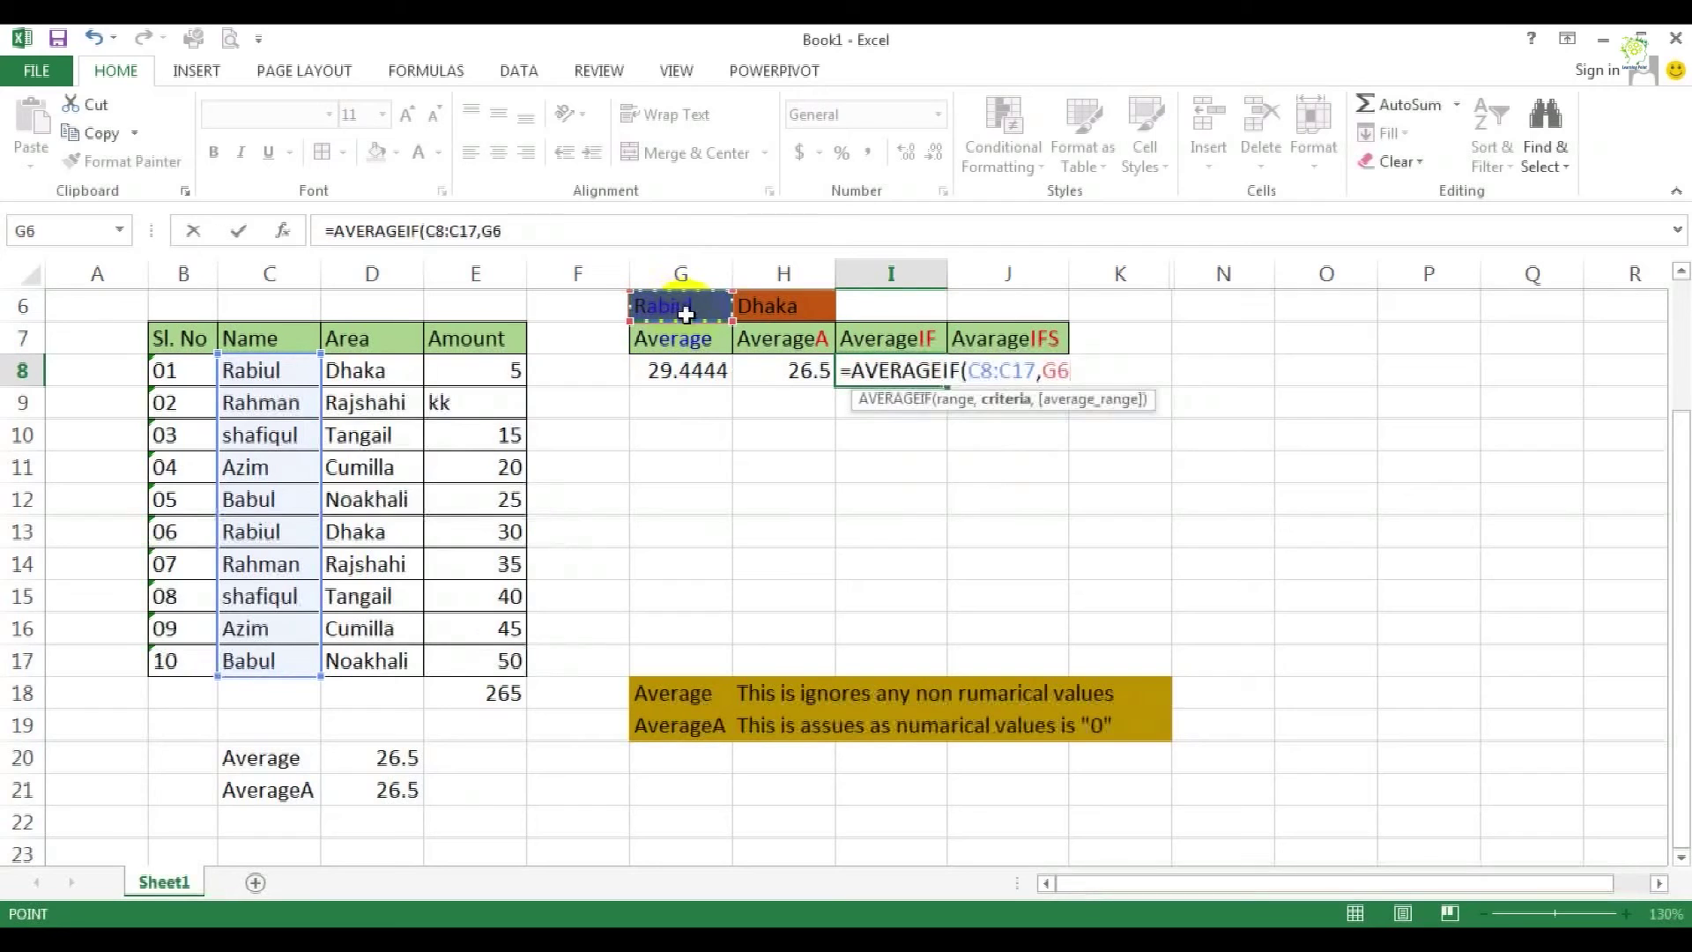
{"action": "type", "text": ","}
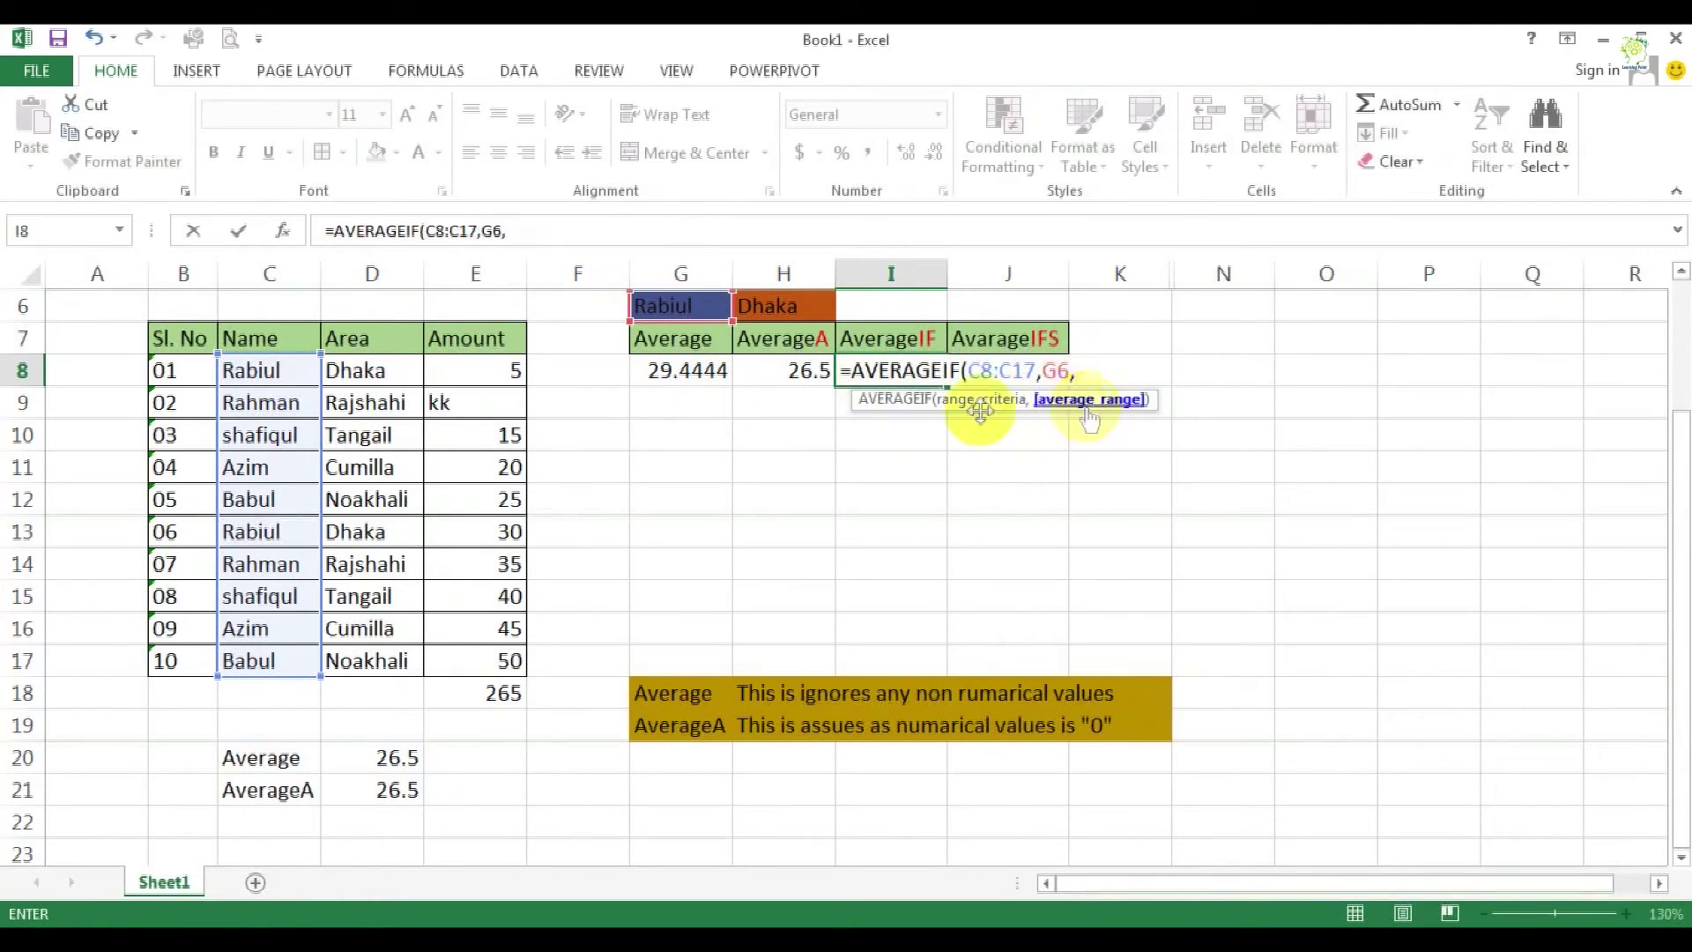
{"action": "left_click_drag", "start_coordinate": [486, 371], "coordinate": [486, 665]}
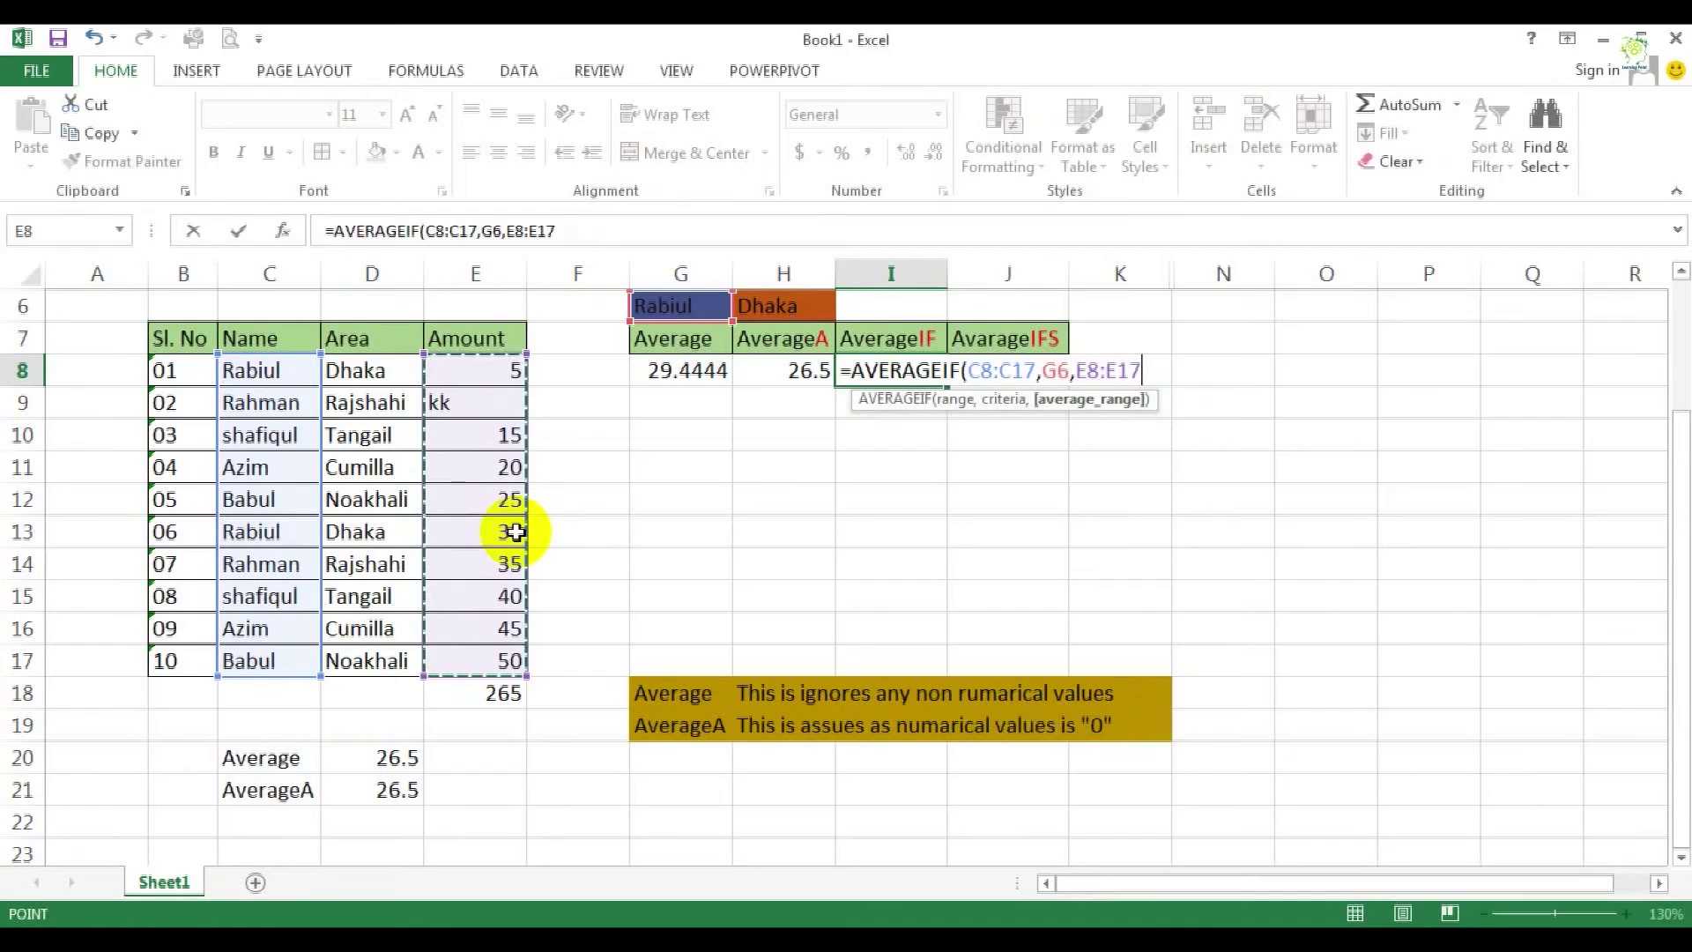
{"action": "key", "text": "Return"}
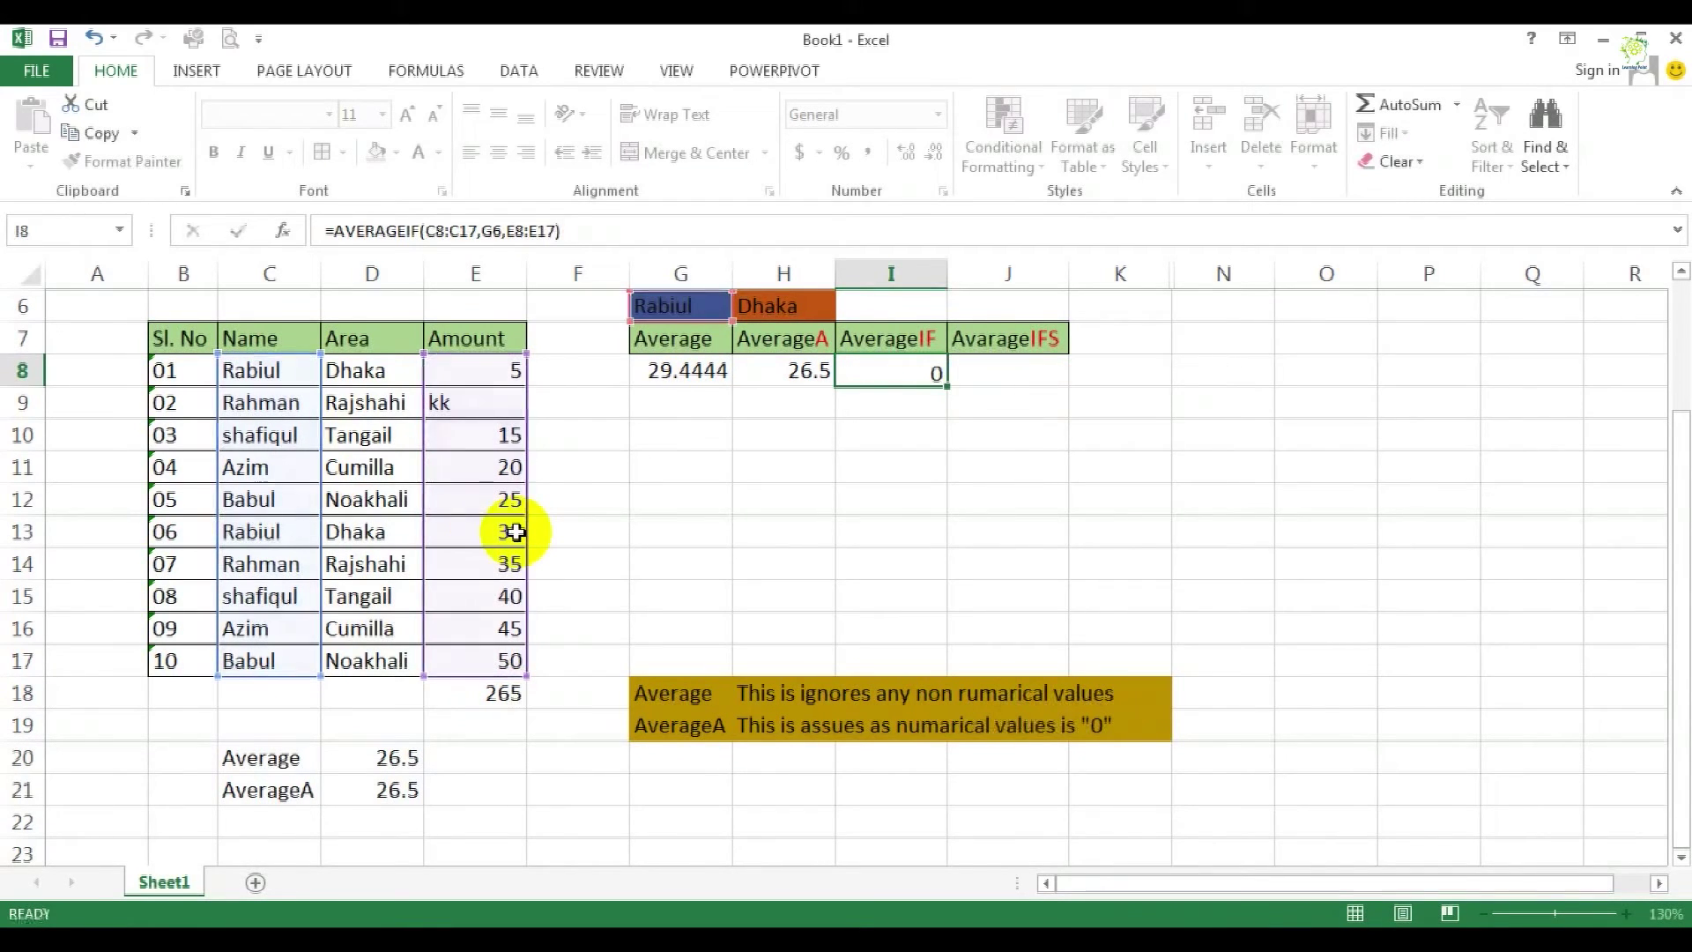
- Replace the text amount in E9 with 10
{"action": "left_click", "coordinate": [482, 404]}
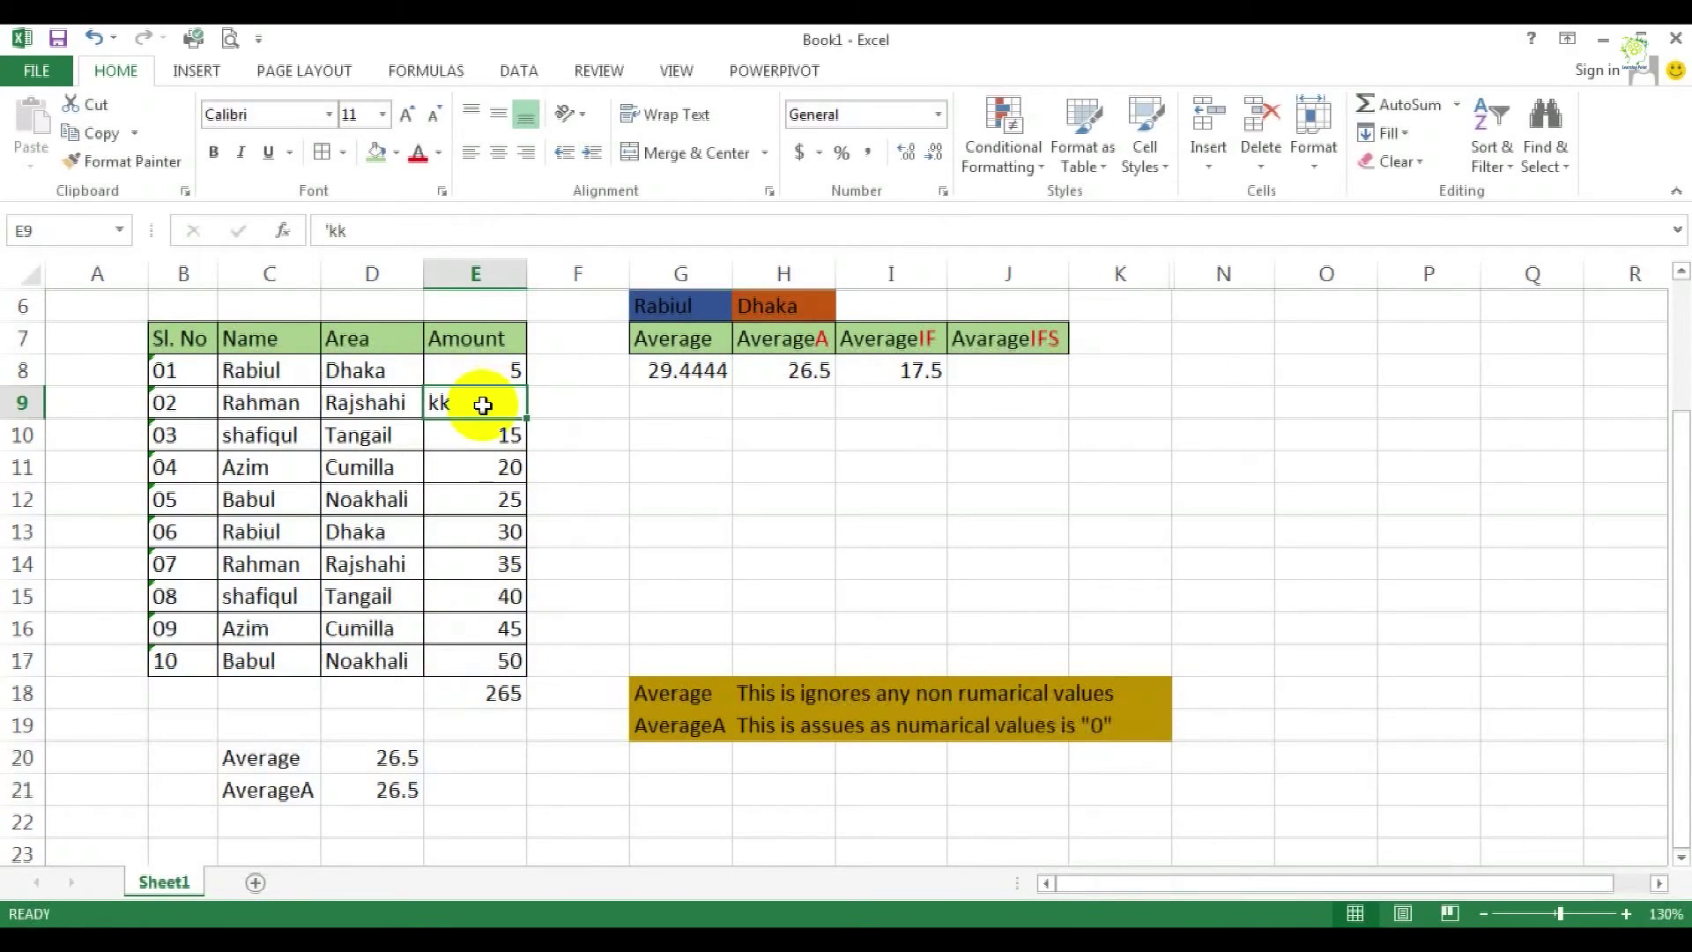
{"action": "type", "text": "10"}
{"action": "key", "text": "Return"}
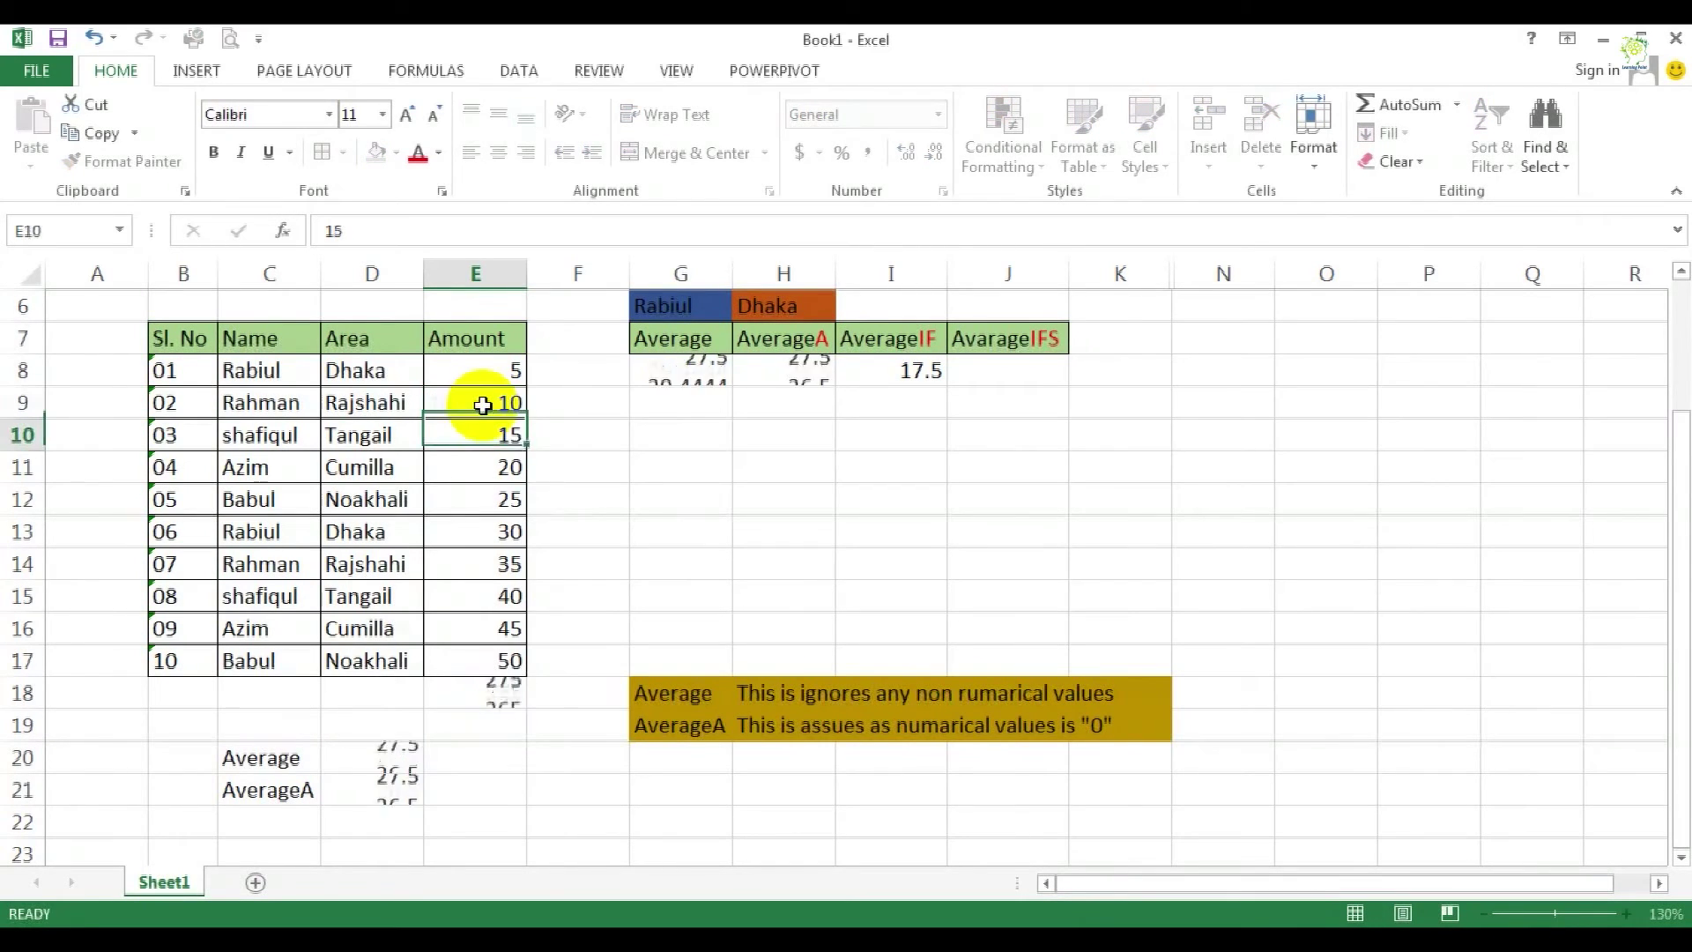
- Check the AverageIF result in I8 against the amounts in E8 and E13 for the name chosen in G6
{"action": "left_click", "coordinate": [693, 302]}
{"action": "left_click", "coordinate": [922, 379]}
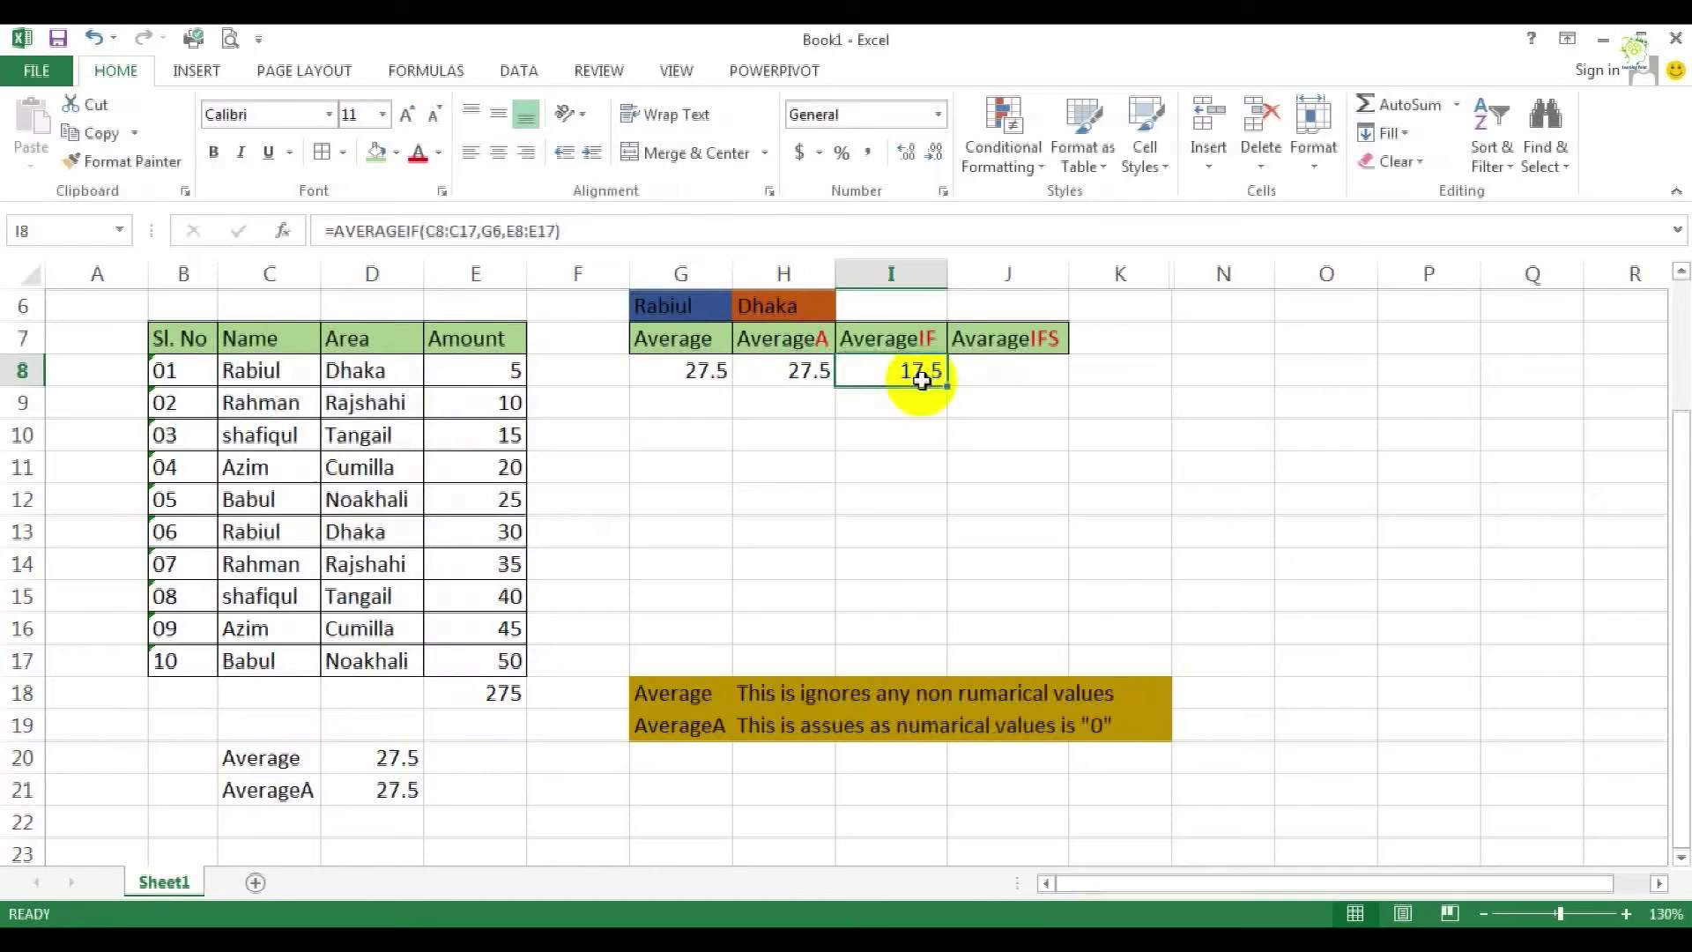
{"action": "left_click", "coordinate": [265, 371]}
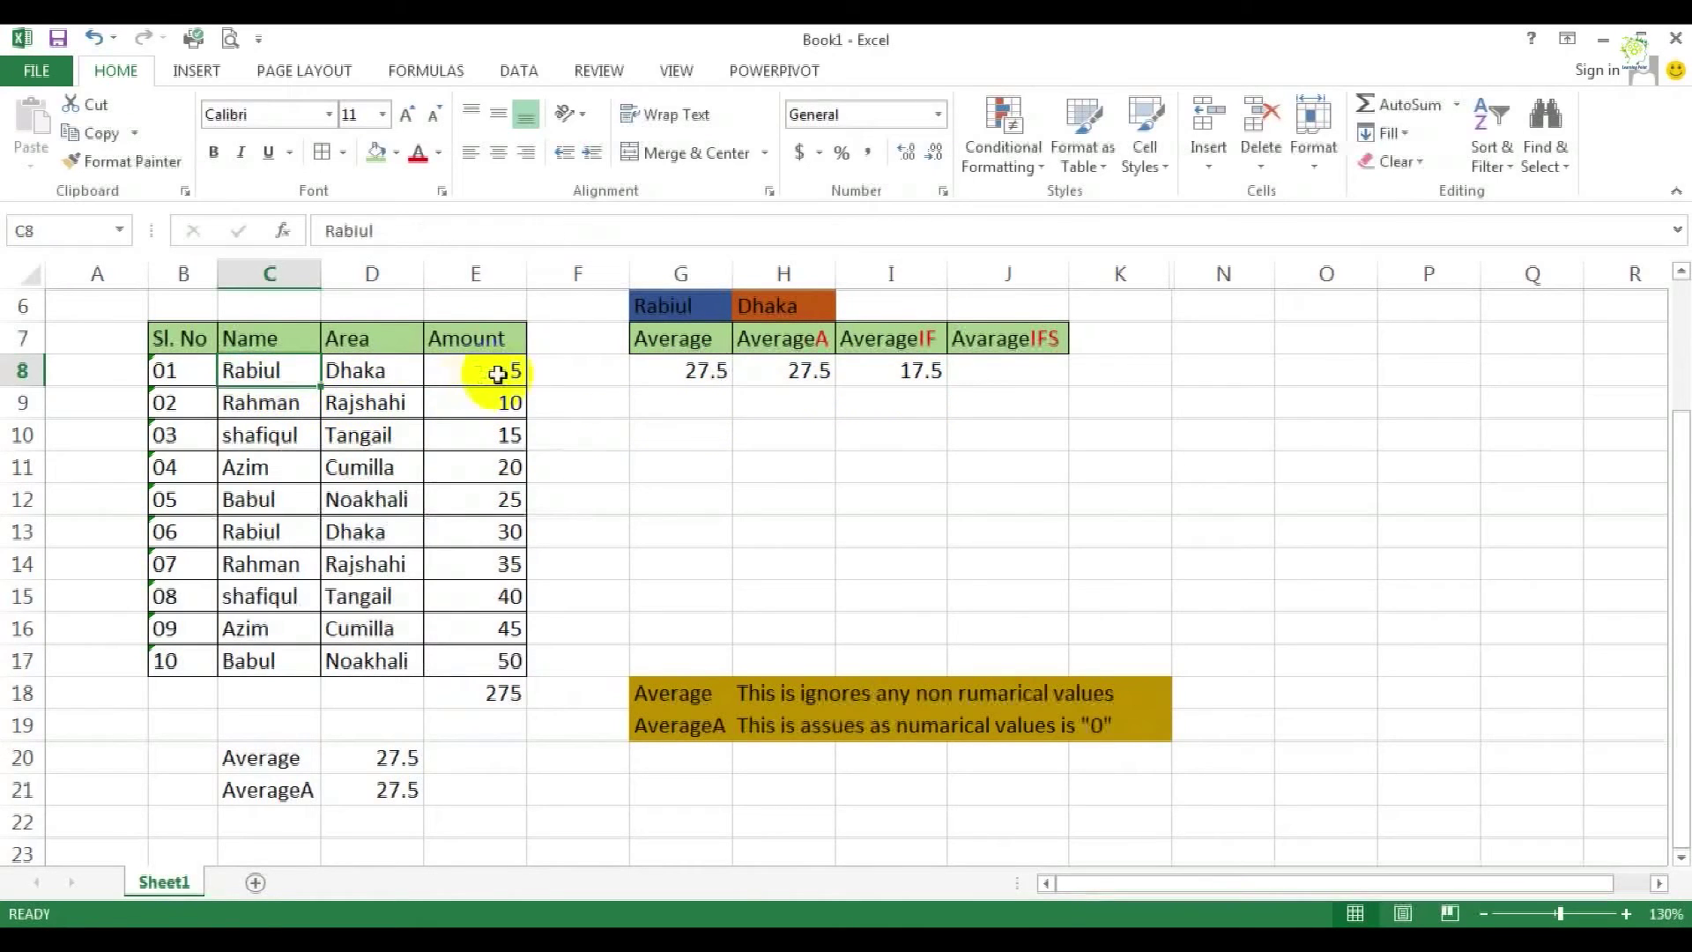
{"action": "left_click", "coordinate": [498, 374]}
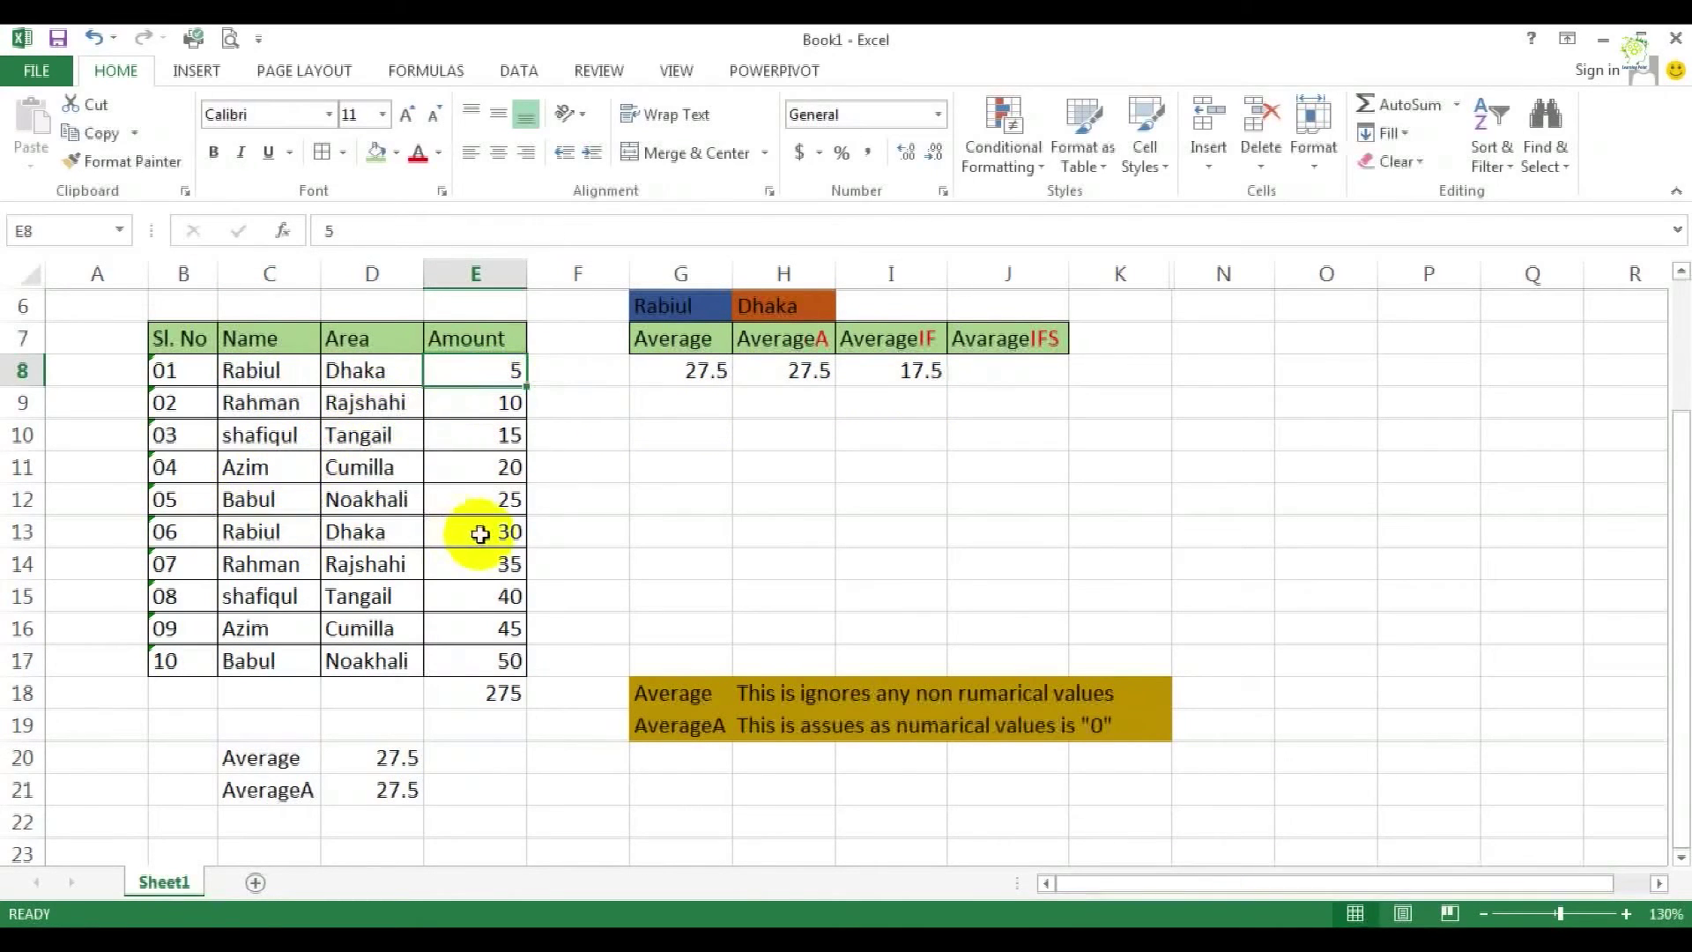
{"action": "left_click", "coordinate": [481, 535]}
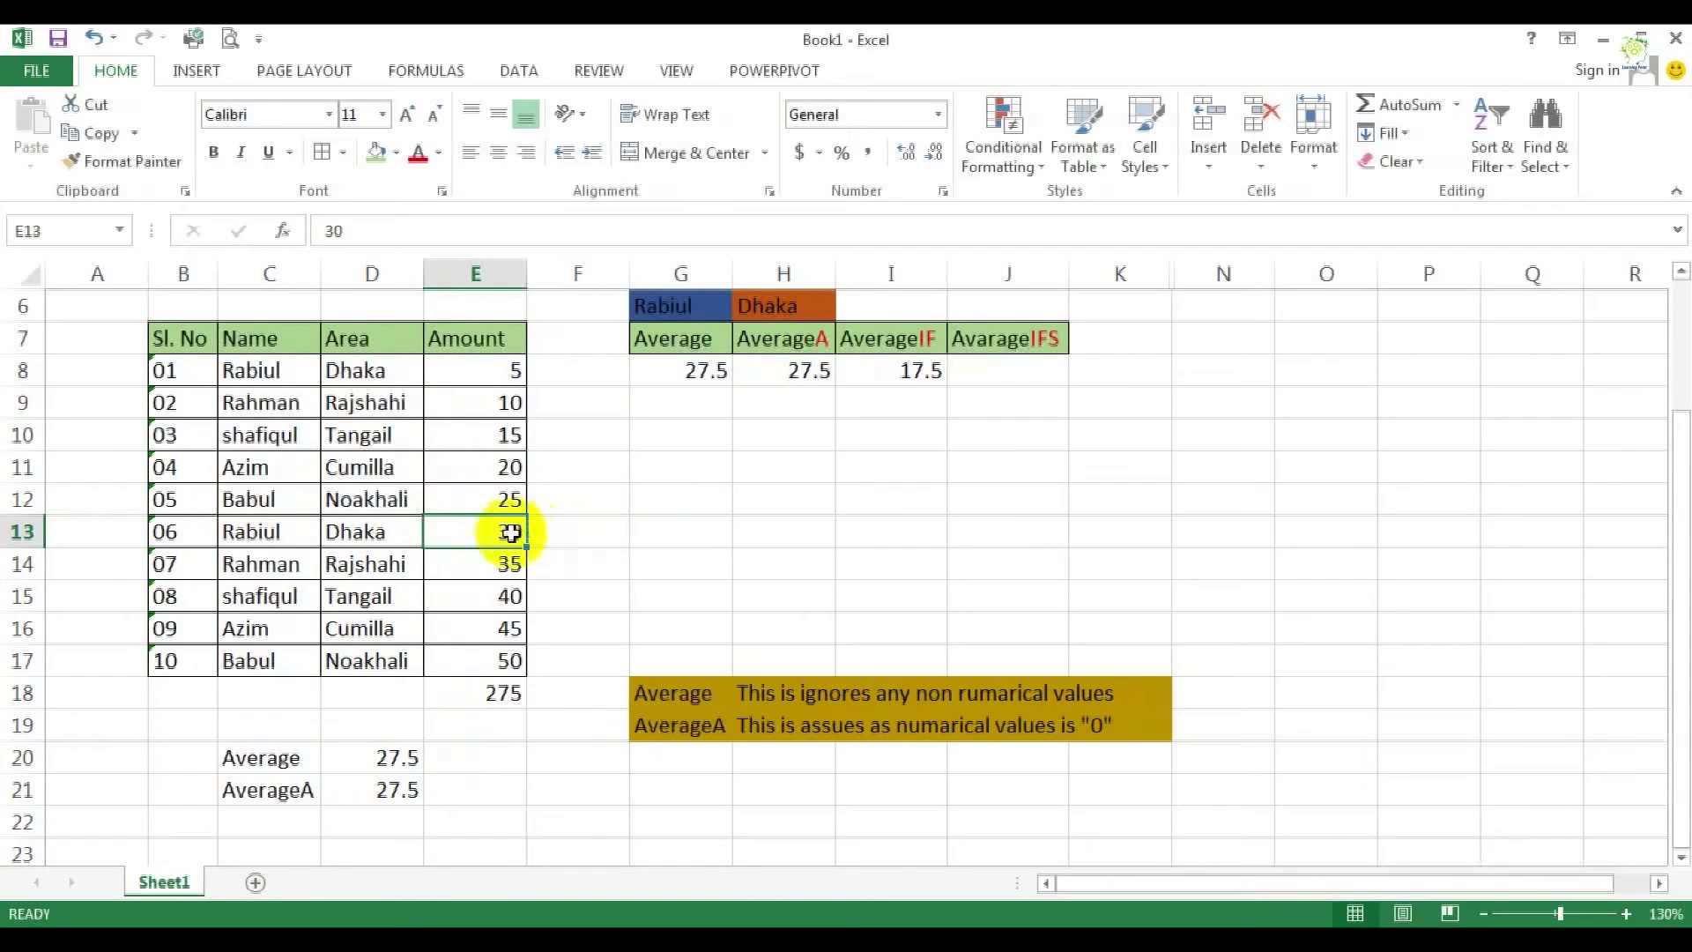
{"action": "left_click", "coordinate": [522, 366]}
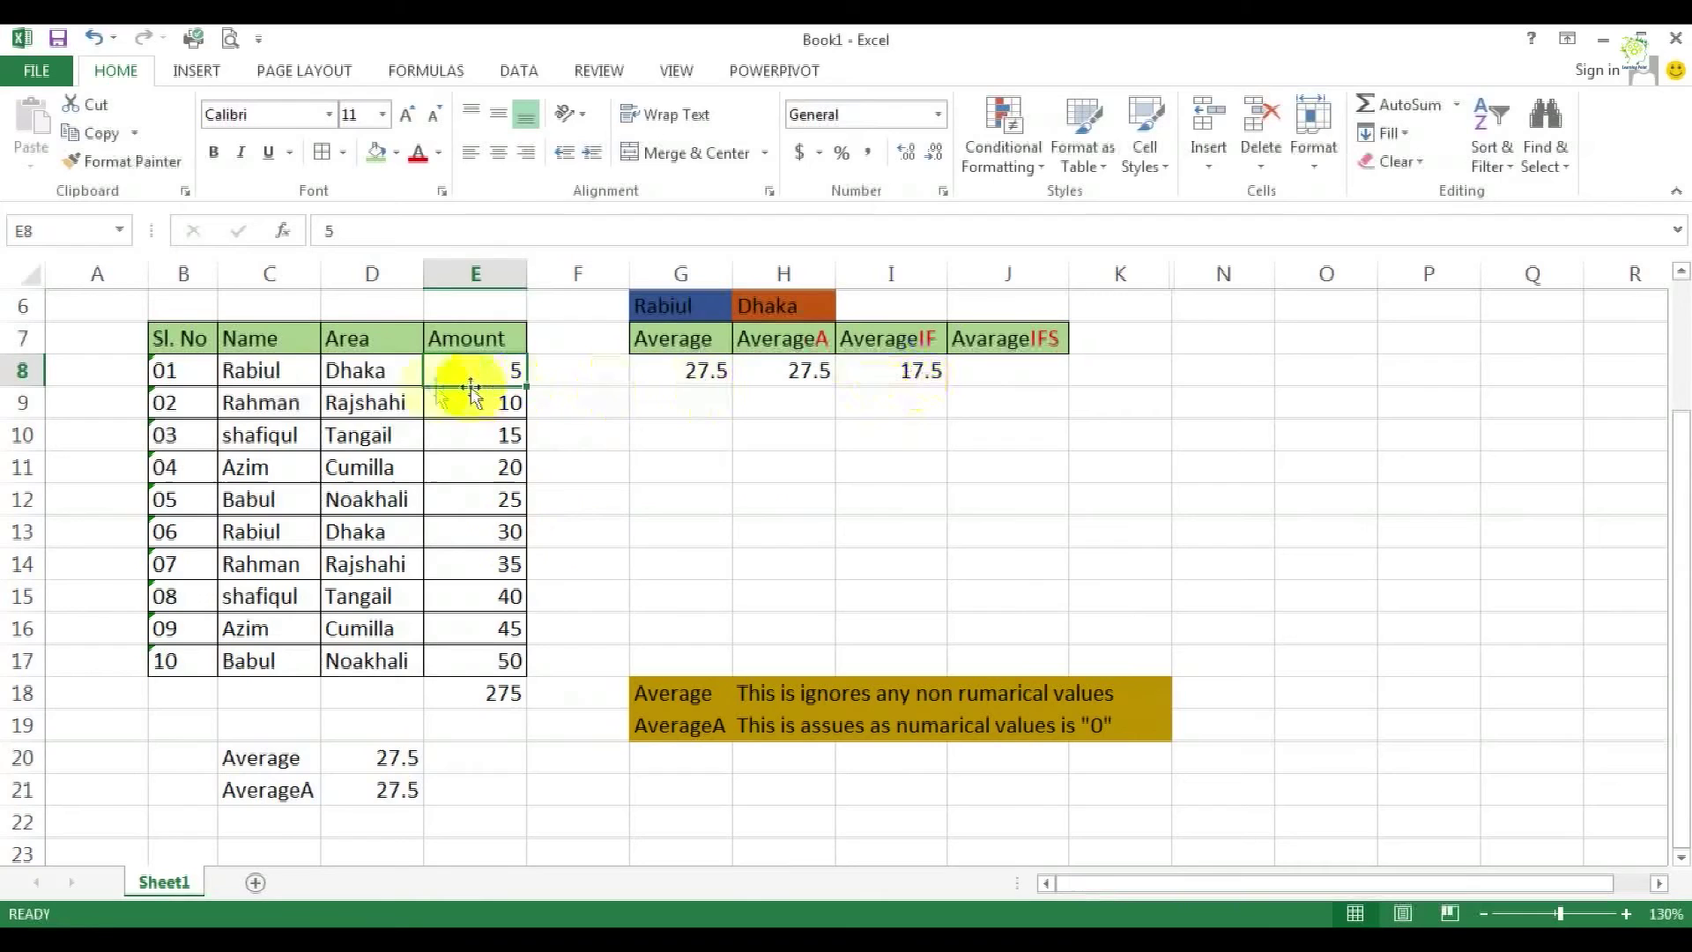
{"action": "left_click", "coordinate": [273, 372]}
- Change the name criterion in G6 to the second listed name, as in C9
{"action": "left_click", "coordinate": [725, 317]}
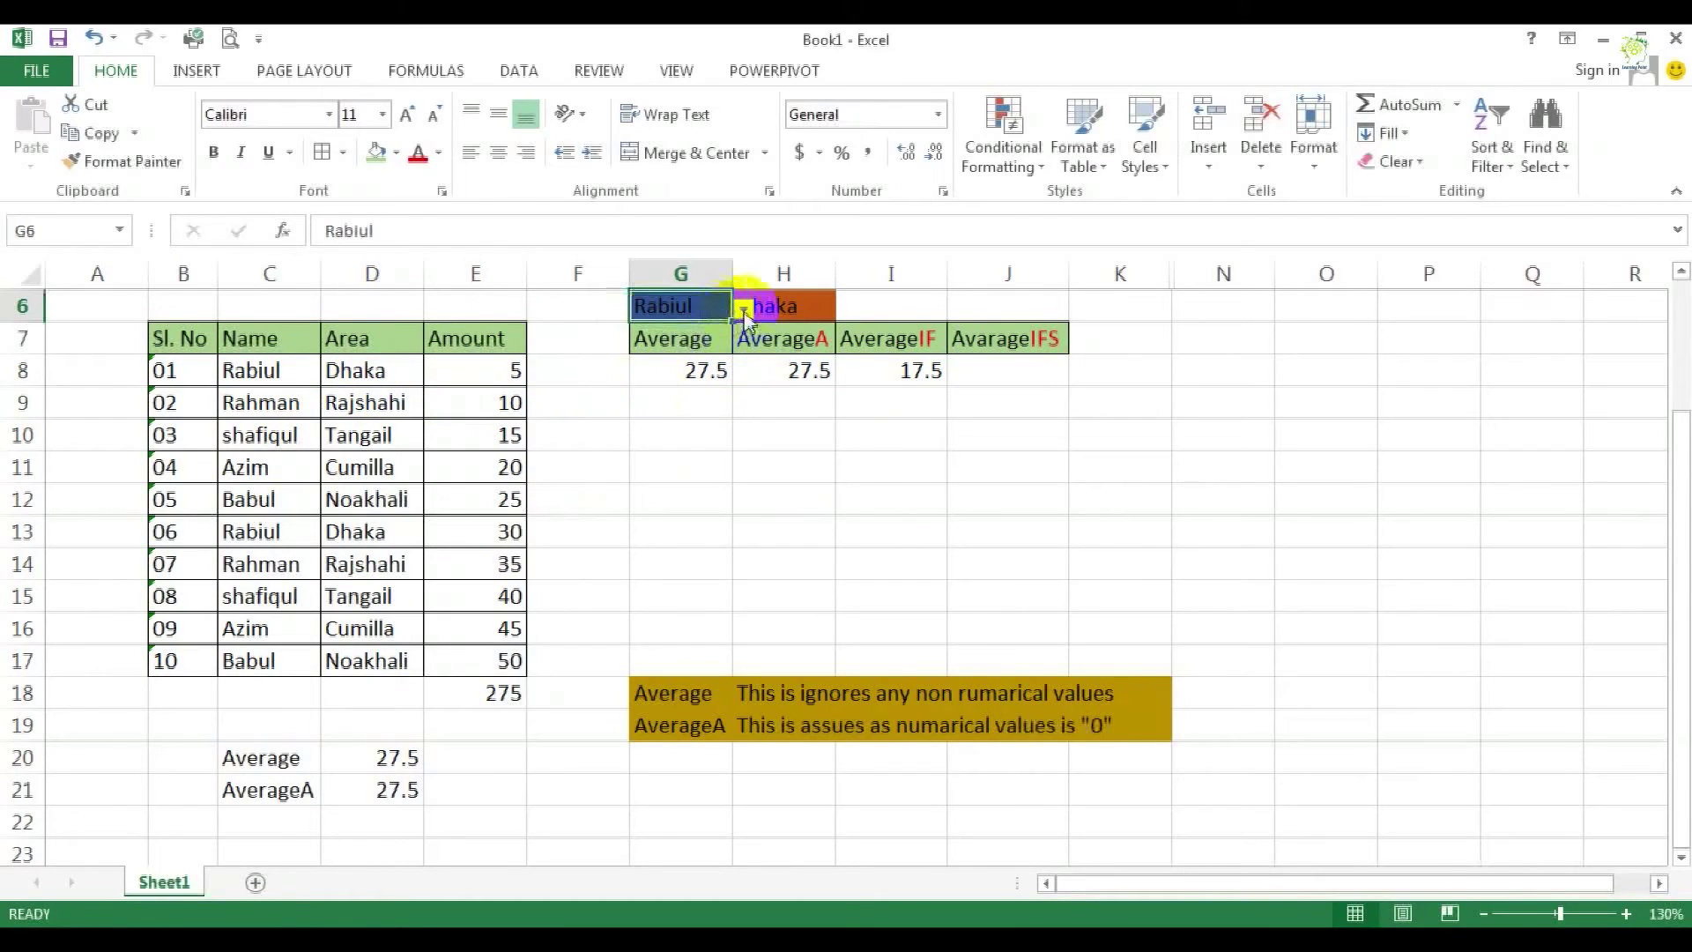
{"action": "left_click", "coordinate": [744, 311]}
{"action": "left_click", "coordinate": [663, 374]}
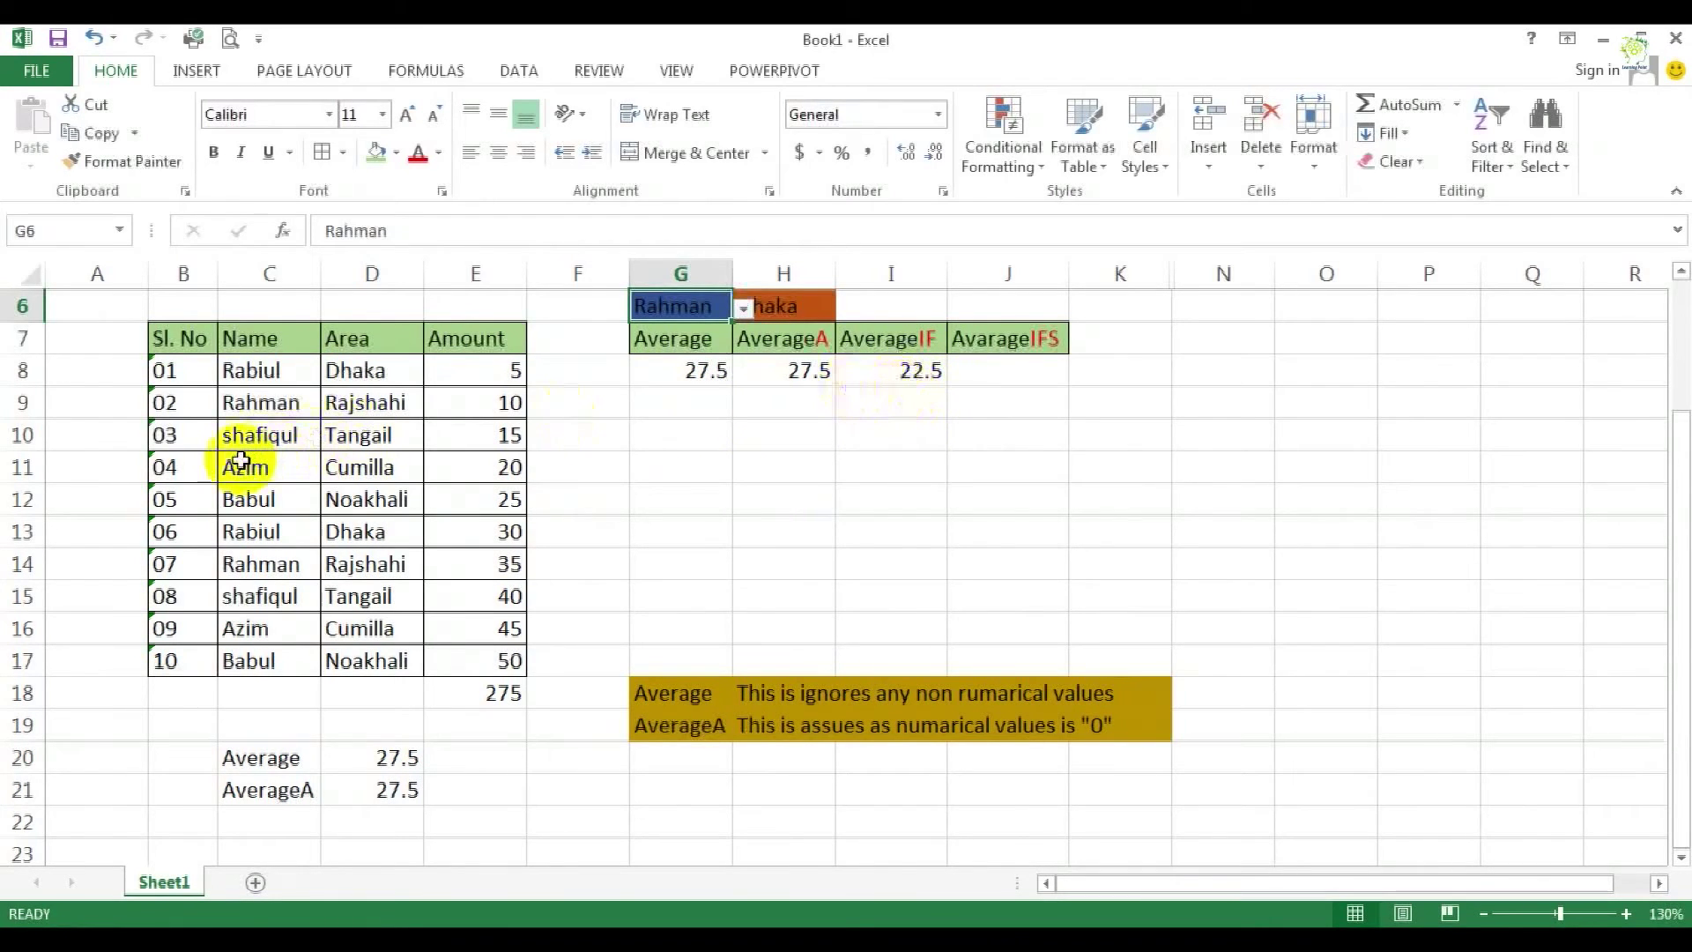
- Set the name criterion in G6 to the third listed name, as in C10
{"action": "left_click", "coordinate": [266, 435]}
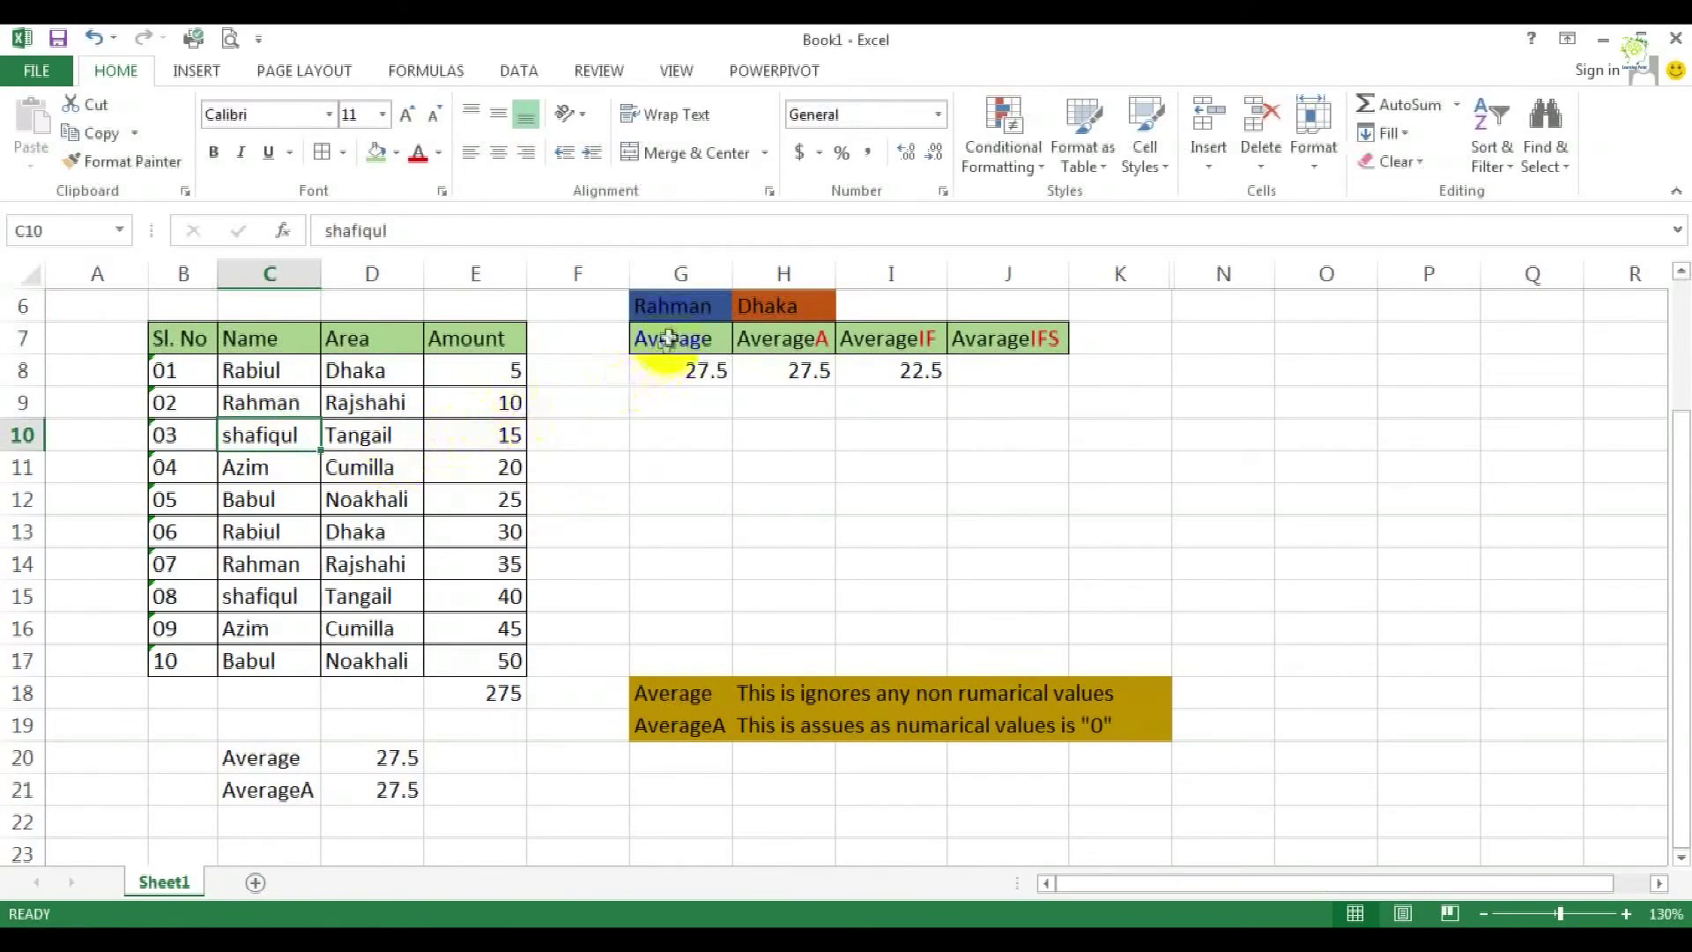
{"action": "left_click", "coordinate": [677, 306]}
{"action": "left_click", "coordinate": [744, 308]}
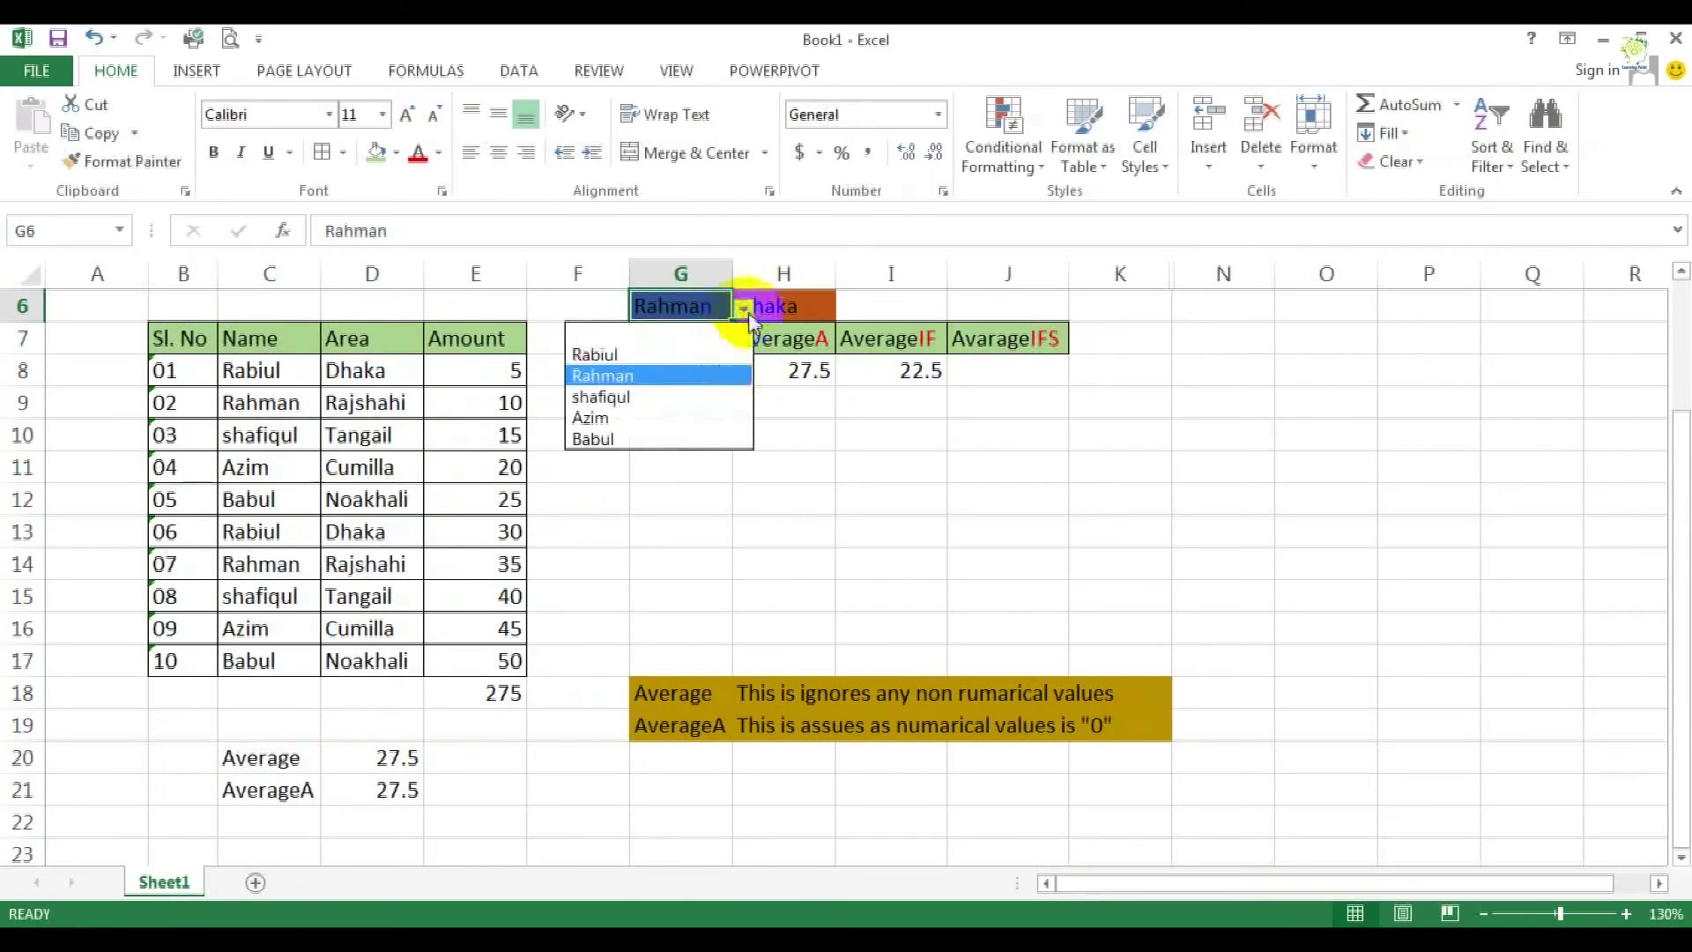
{"action": "left_click", "coordinate": [648, 398]}
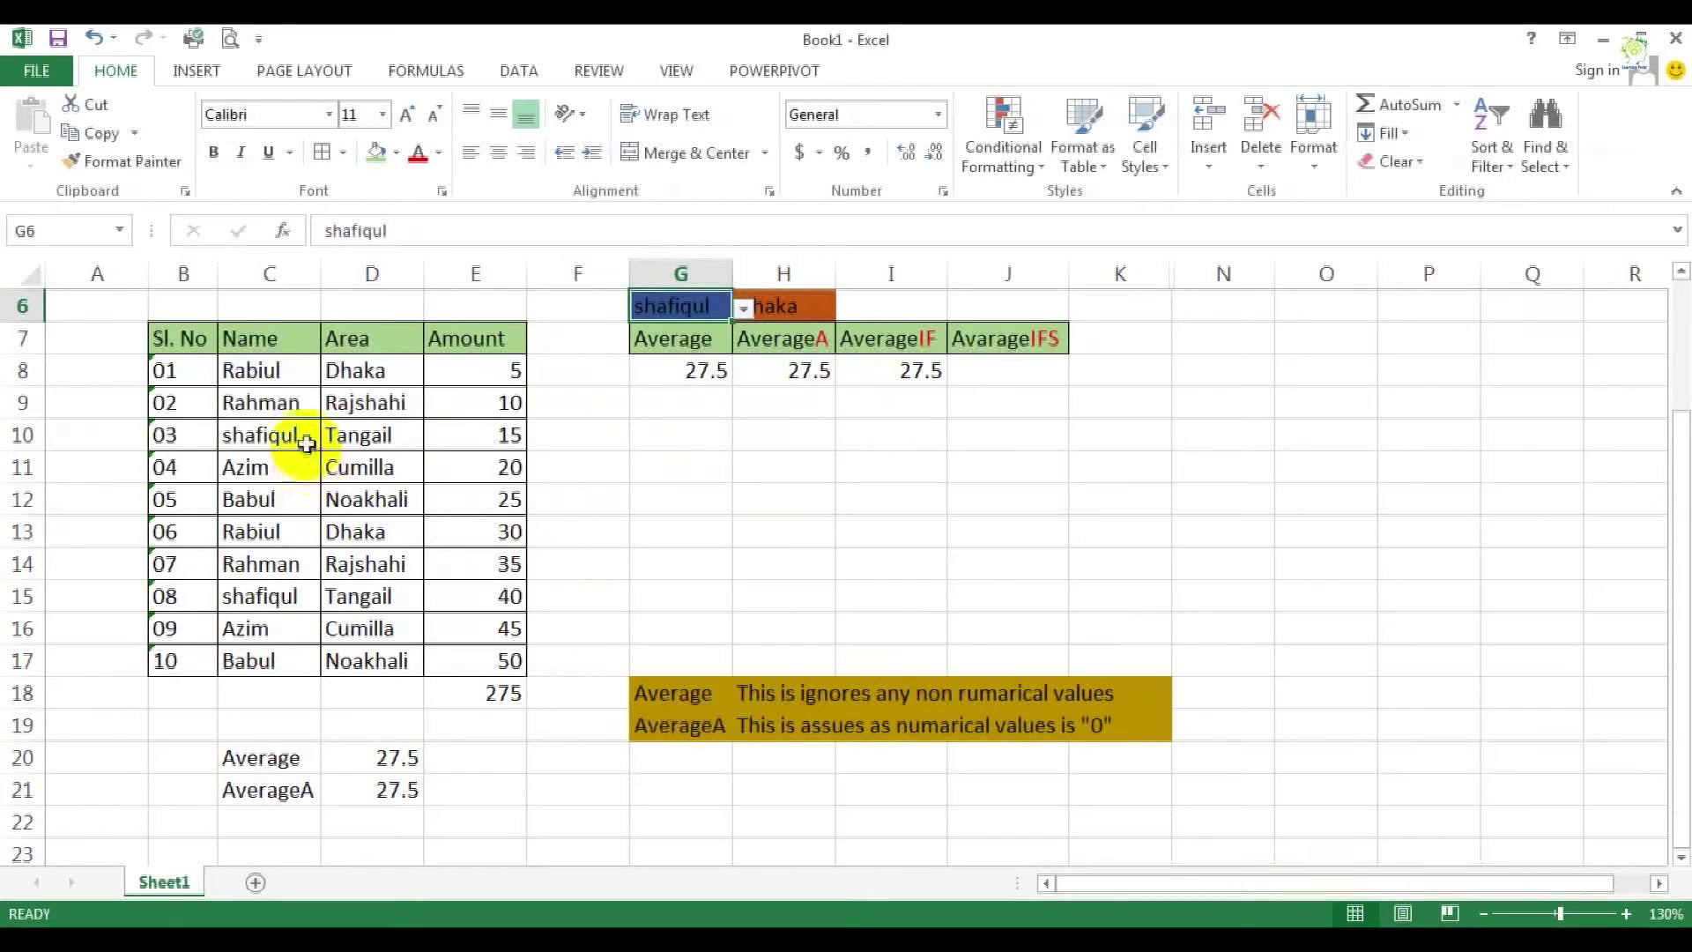
- Check the chosen name's amounts in E10 and E15, and open the AVERAGEIF formula in I8 for review
{"action": "left_click", "coordinate": [492, 432]}
{"action": "left_click", "coordinate": [465, 599]}
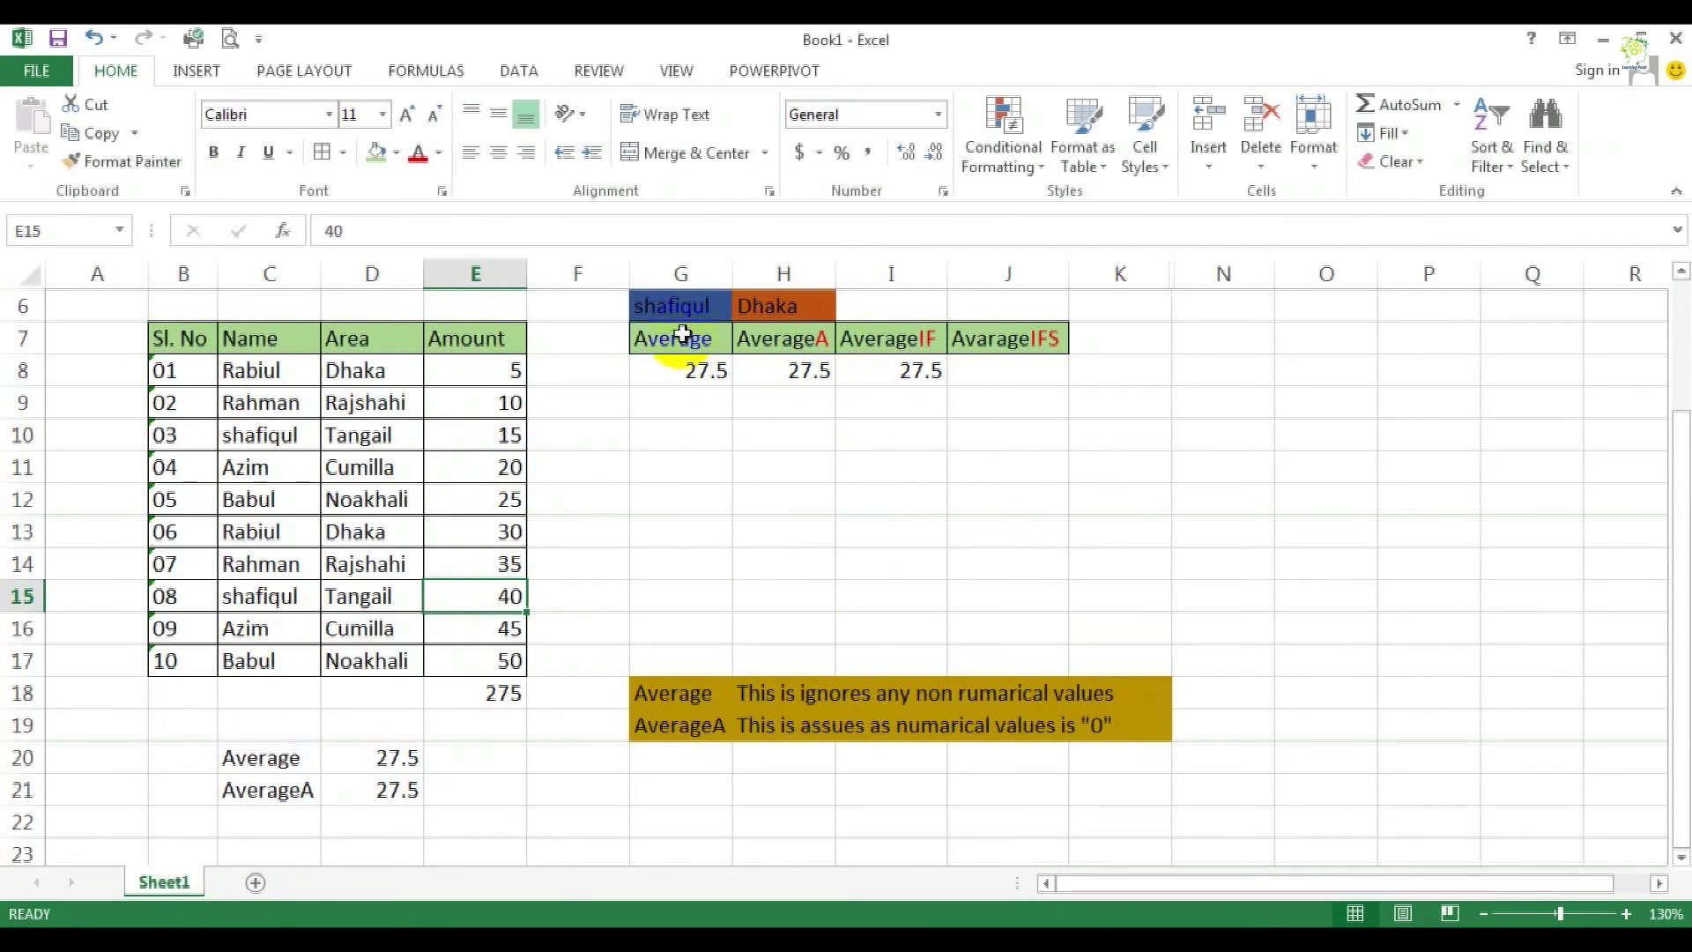
{"action": "left_click", "coordinate": [698, 305]}
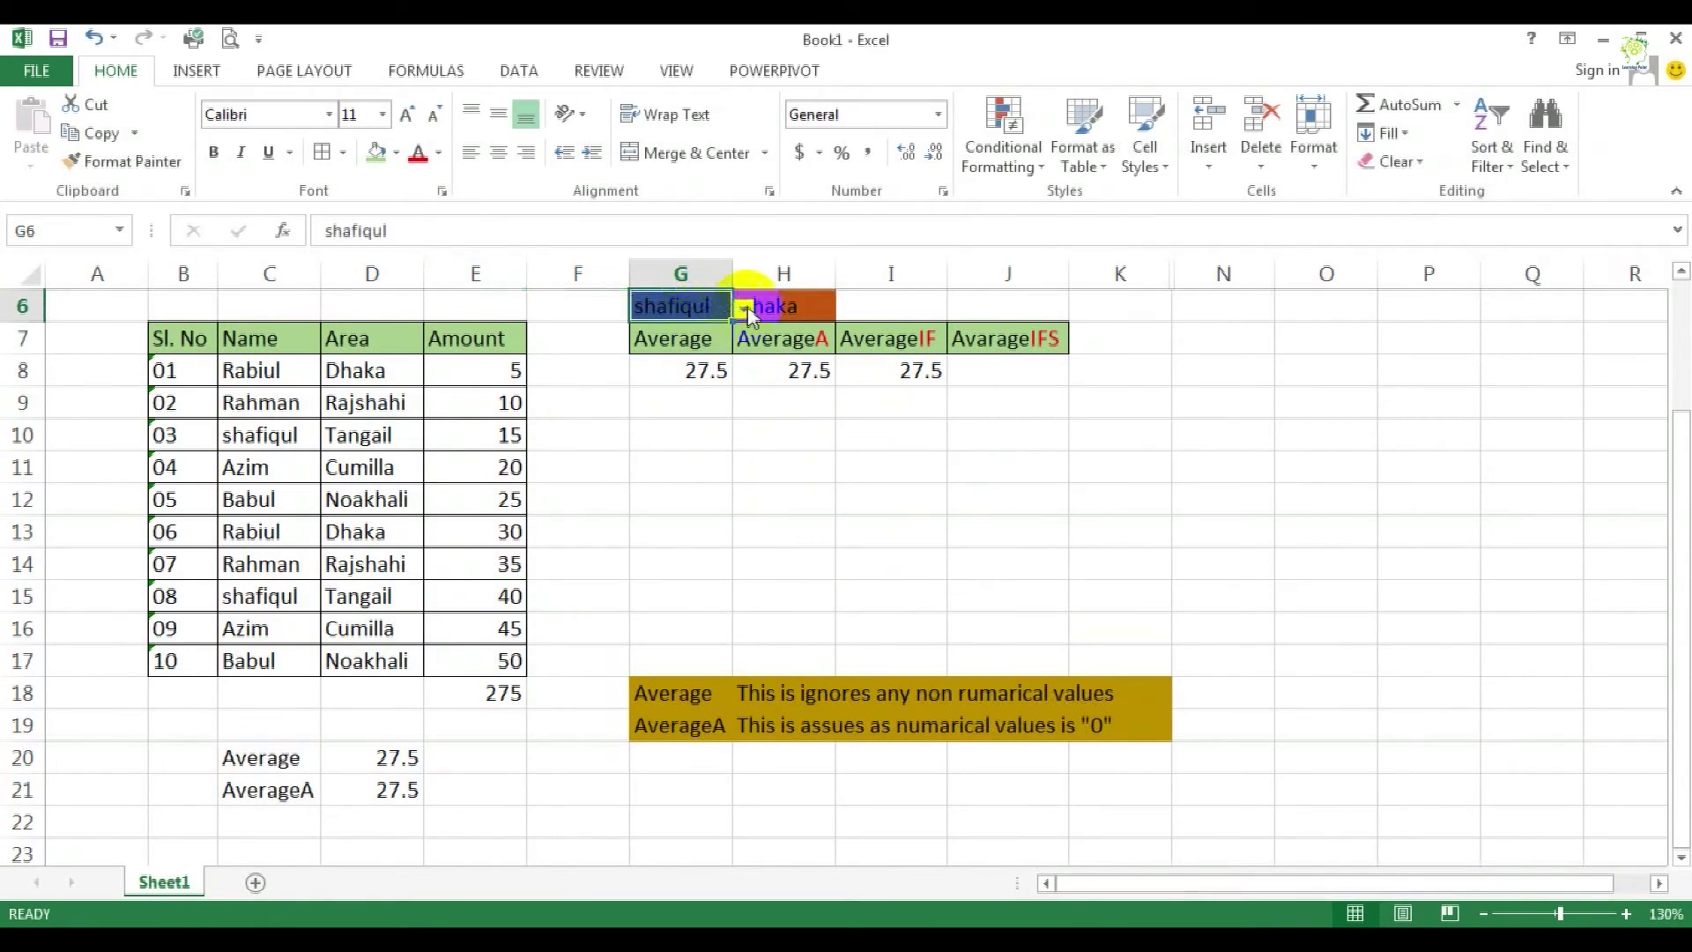
{"action": "left_click", "coordinate": [743, 310]}
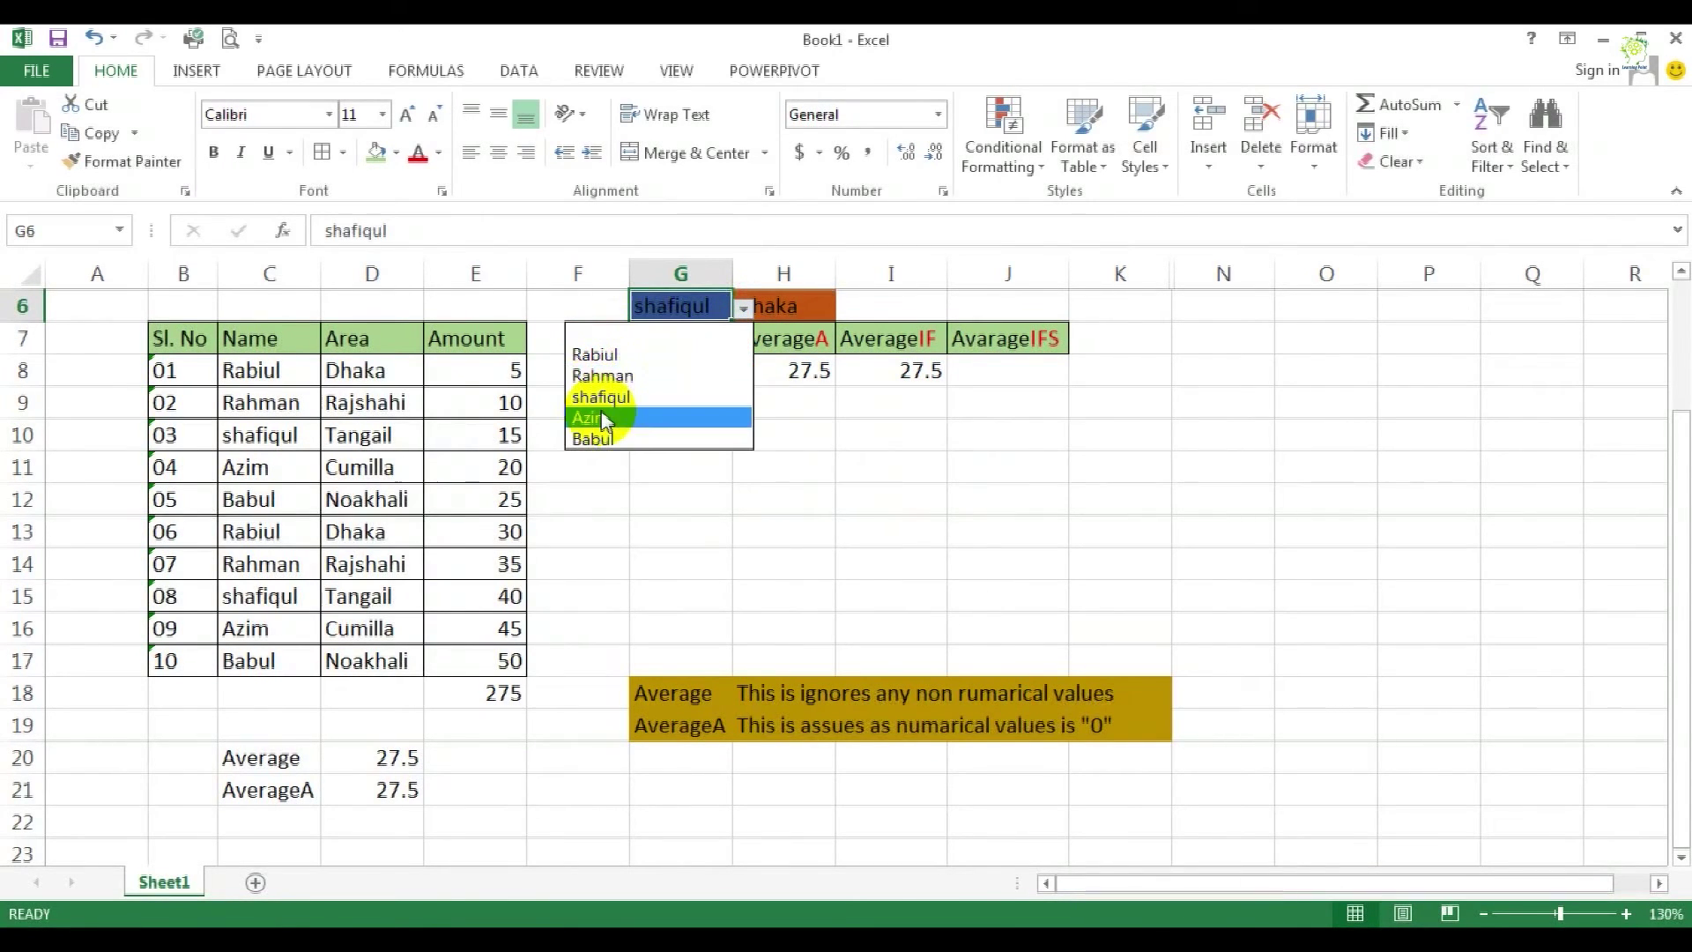
{"action": "left_click", "coordinate": [910, 370]}
{"action": "double_click", "coordinate": [910, 370]}
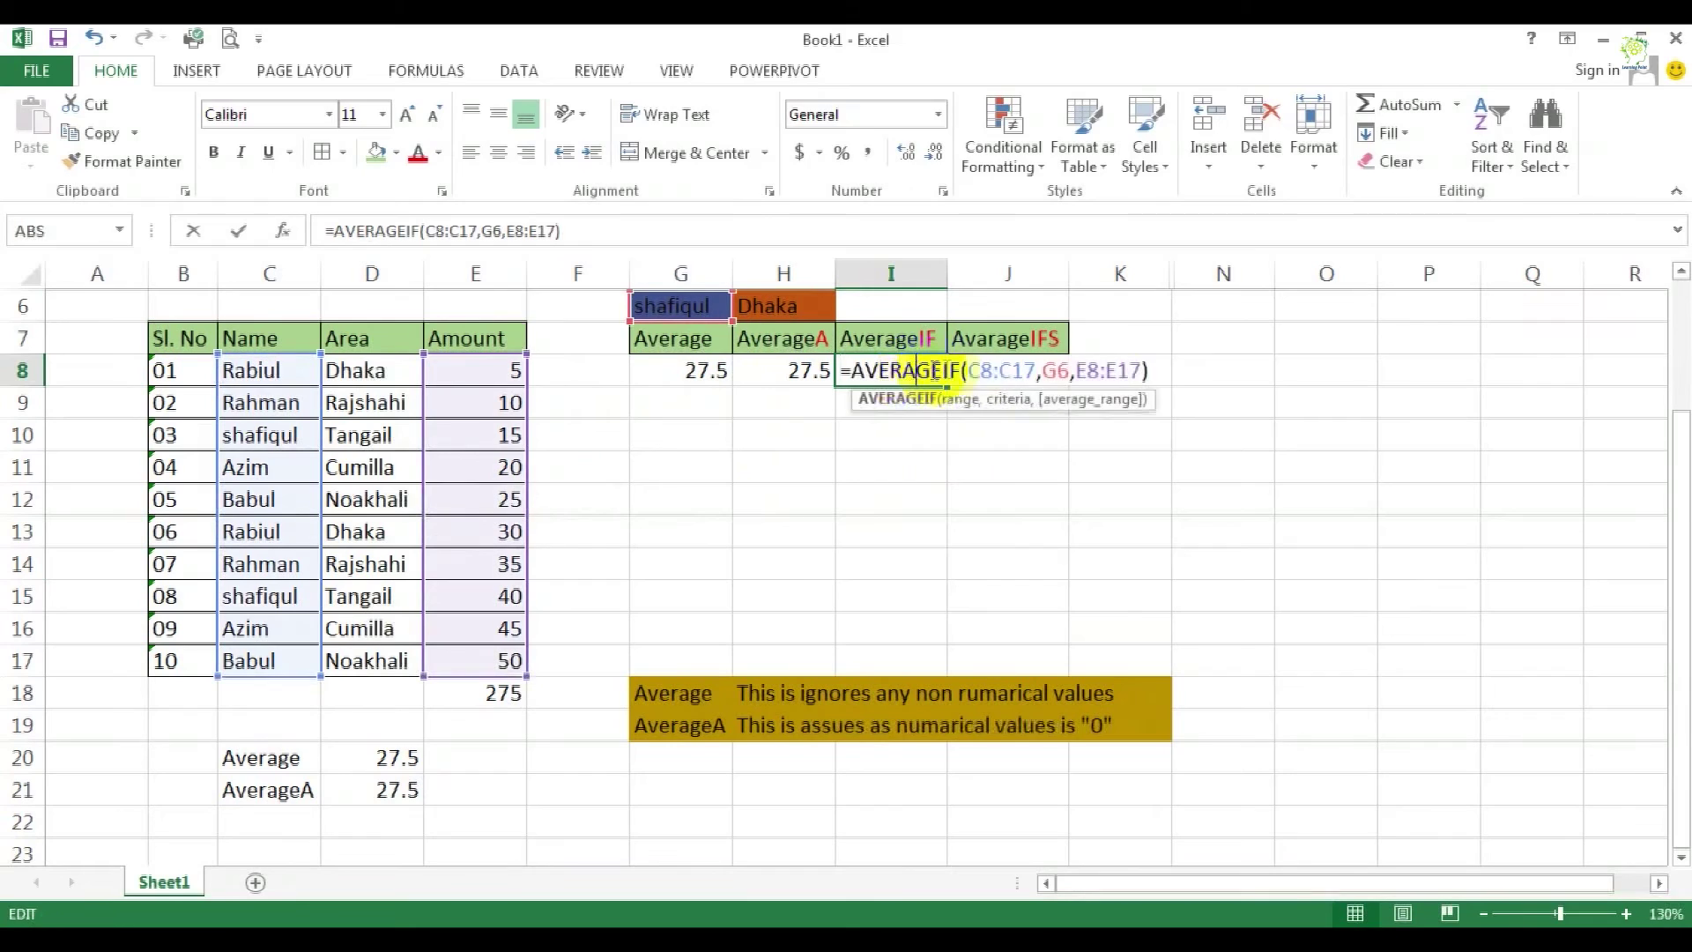
- Replace the G6 criterion in the I8 AVERAGEIF formula with the first listed name, as in C8, as quoted text
{"action": "double_click", "coordinate": [1053, 370]}
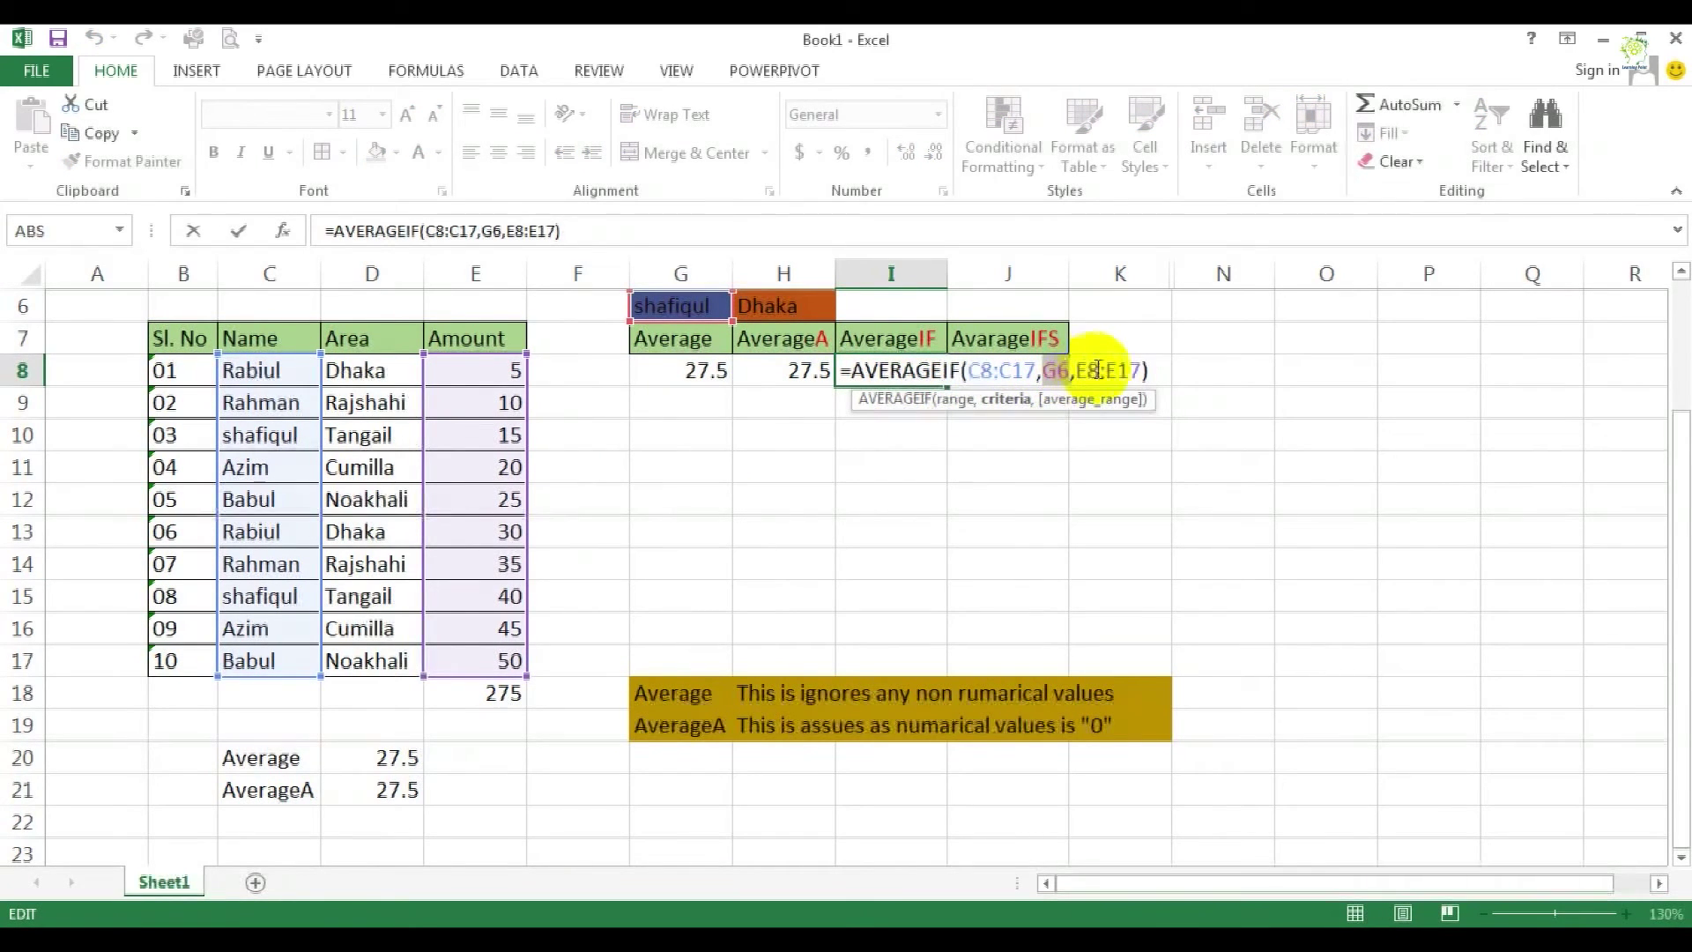
{"action": "type", "text": "\"rab"}
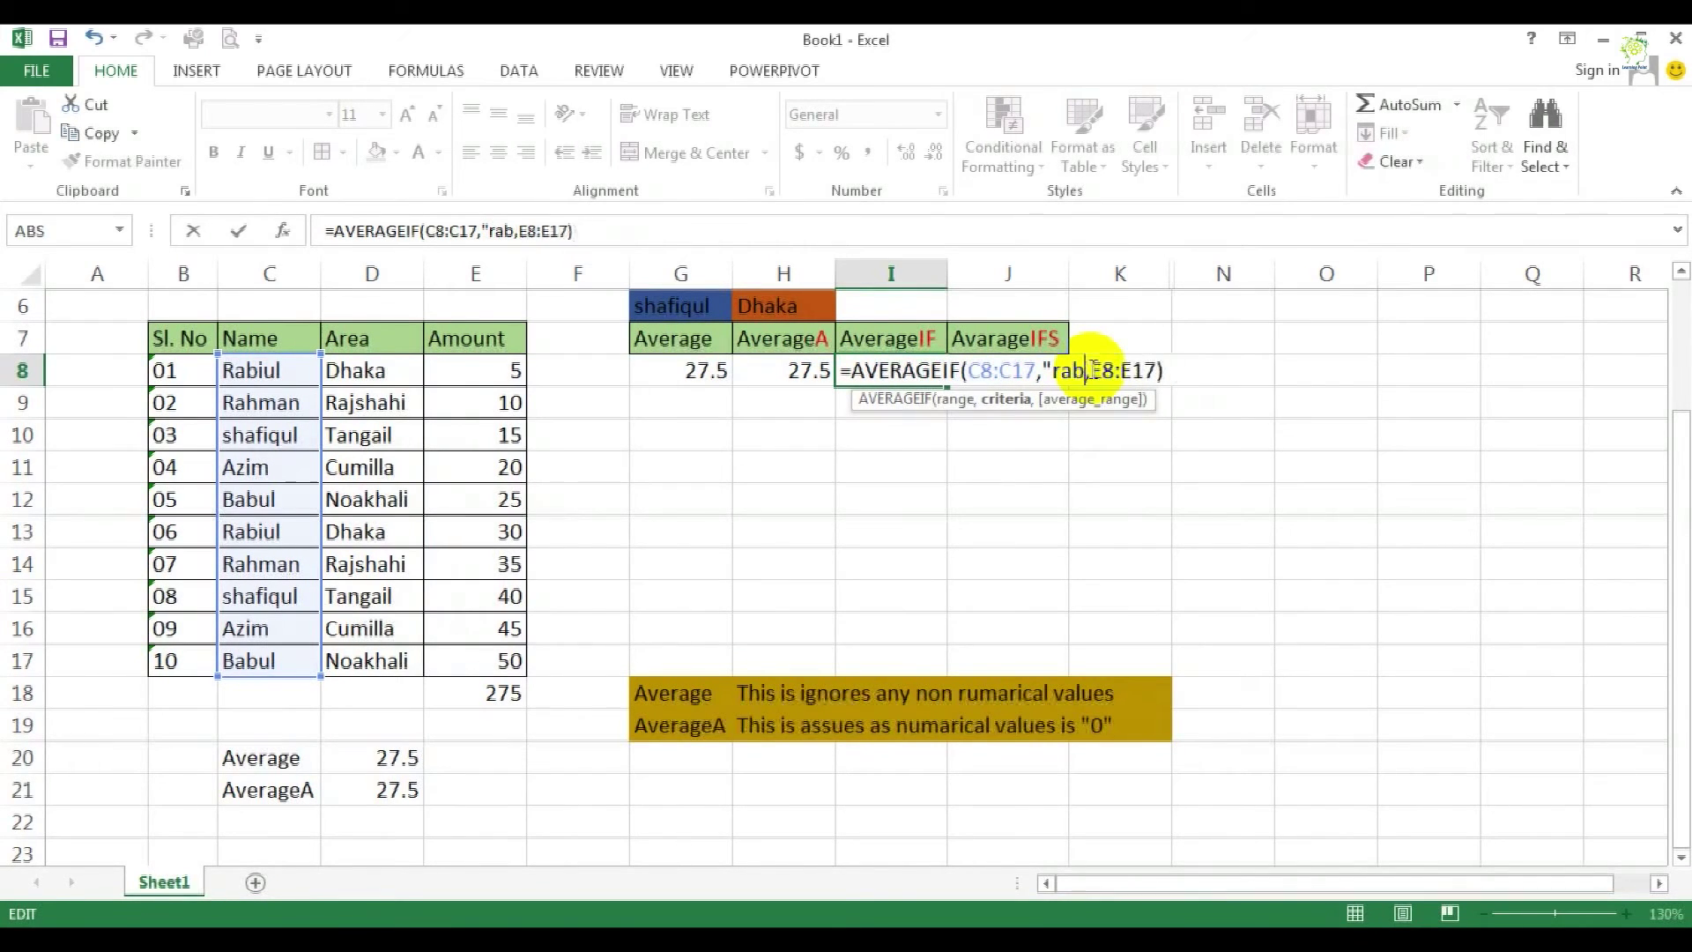
{"action": "type", "text": "iul\""}
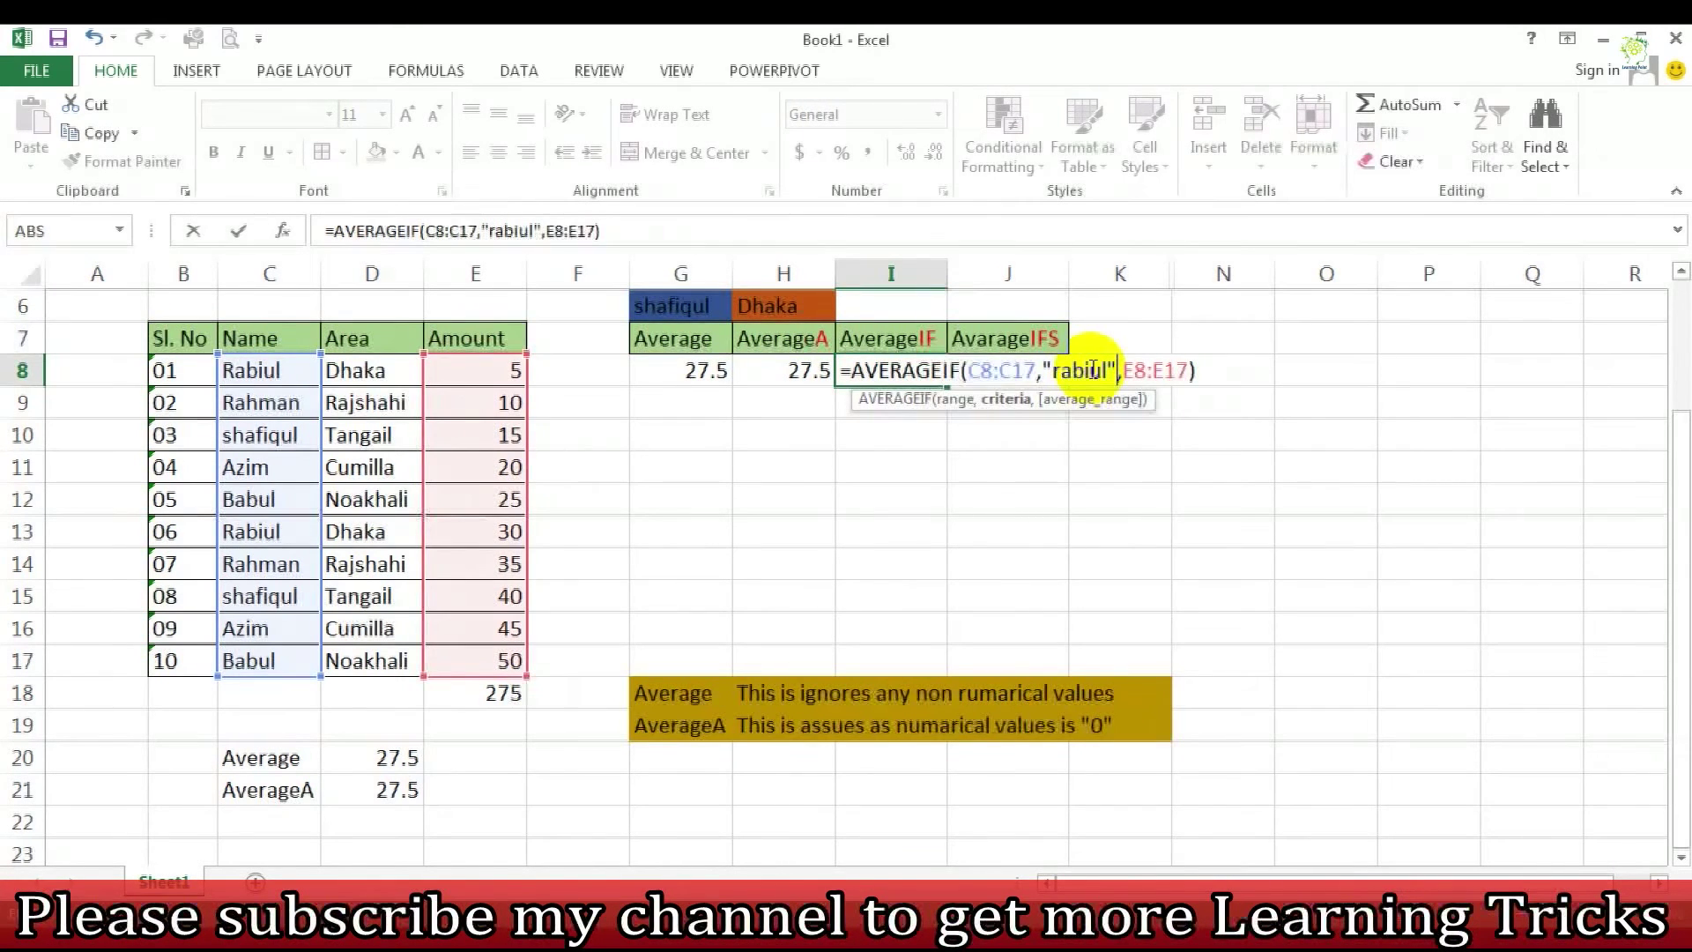
{"action": "key", "text": "Return"}
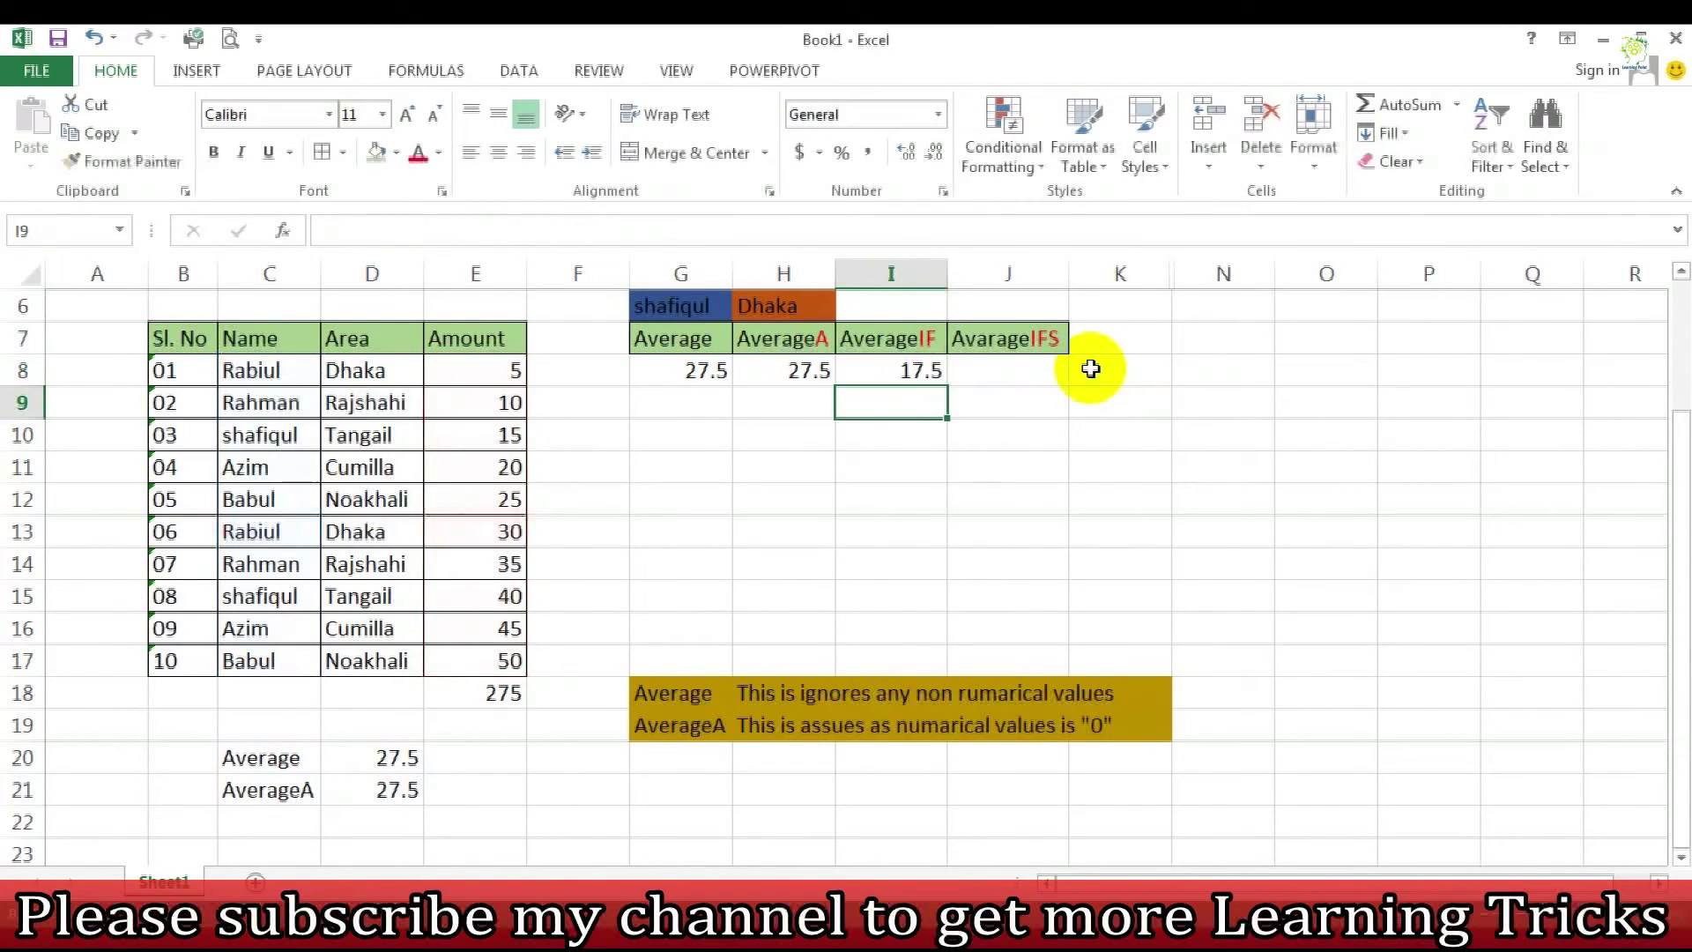
- Change the quoted criterion in the I8 AVERAGEIF formula to the second listed name, as in C9
{"action": "left_click", "coordinate": [916, 368]}
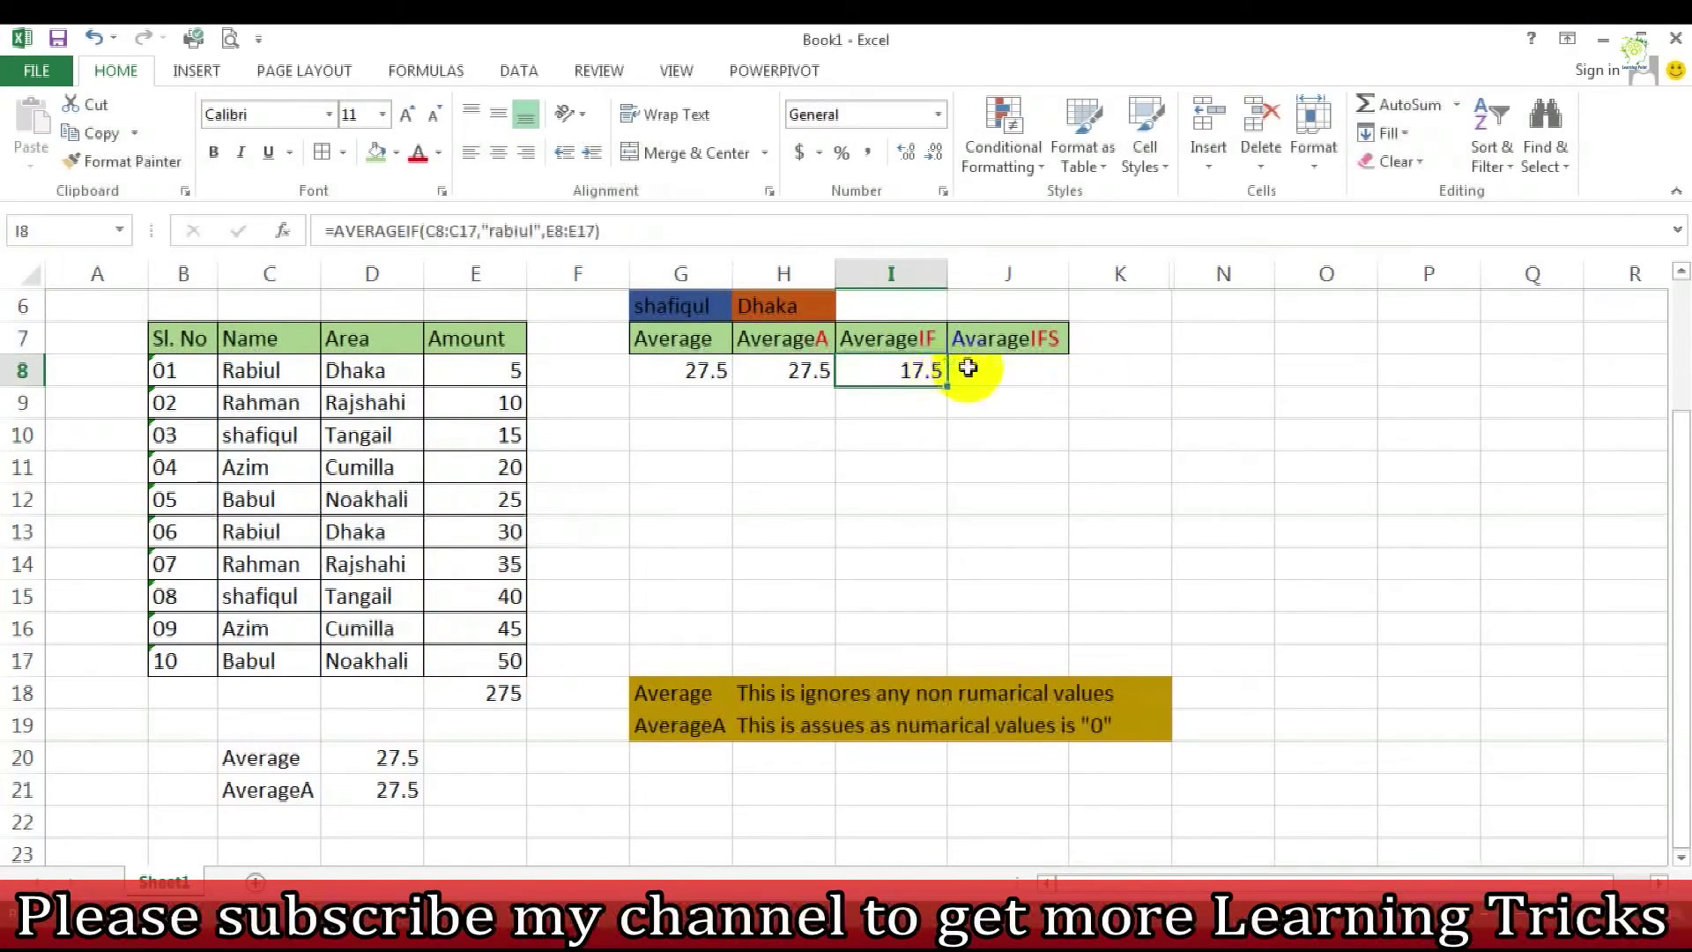
{"action": "double_click", "coordinate": [914, 372]}
{"action": "double_click", "coordinate": [1079, 370]}
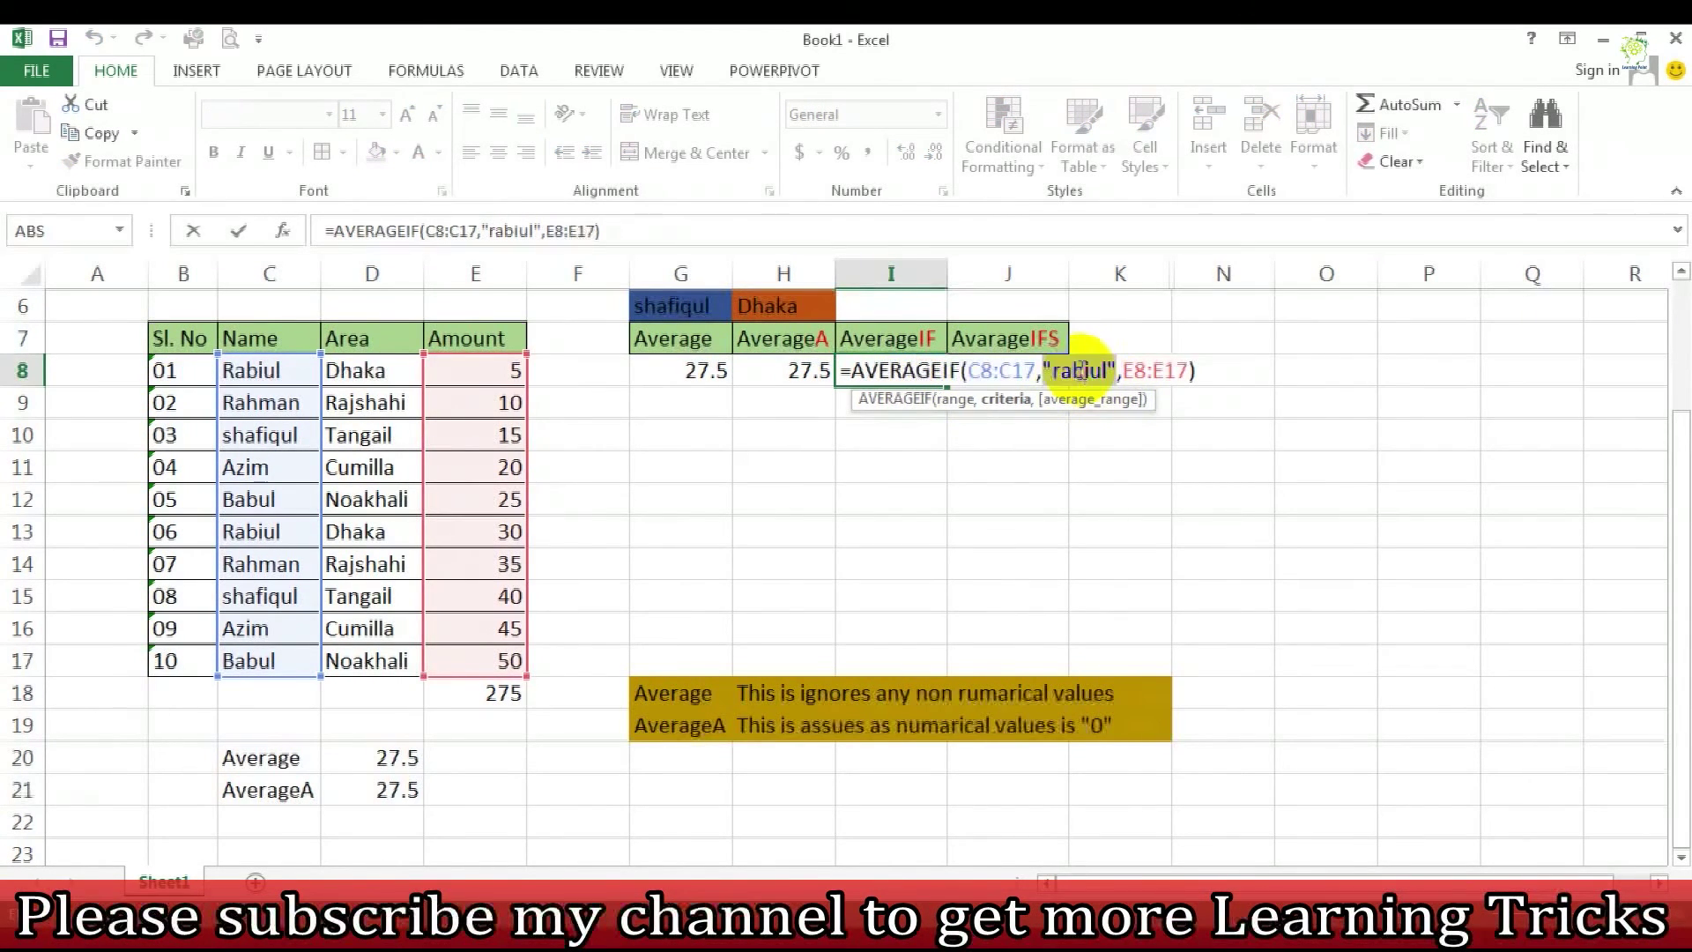
{"action": "type", "text": "\""}
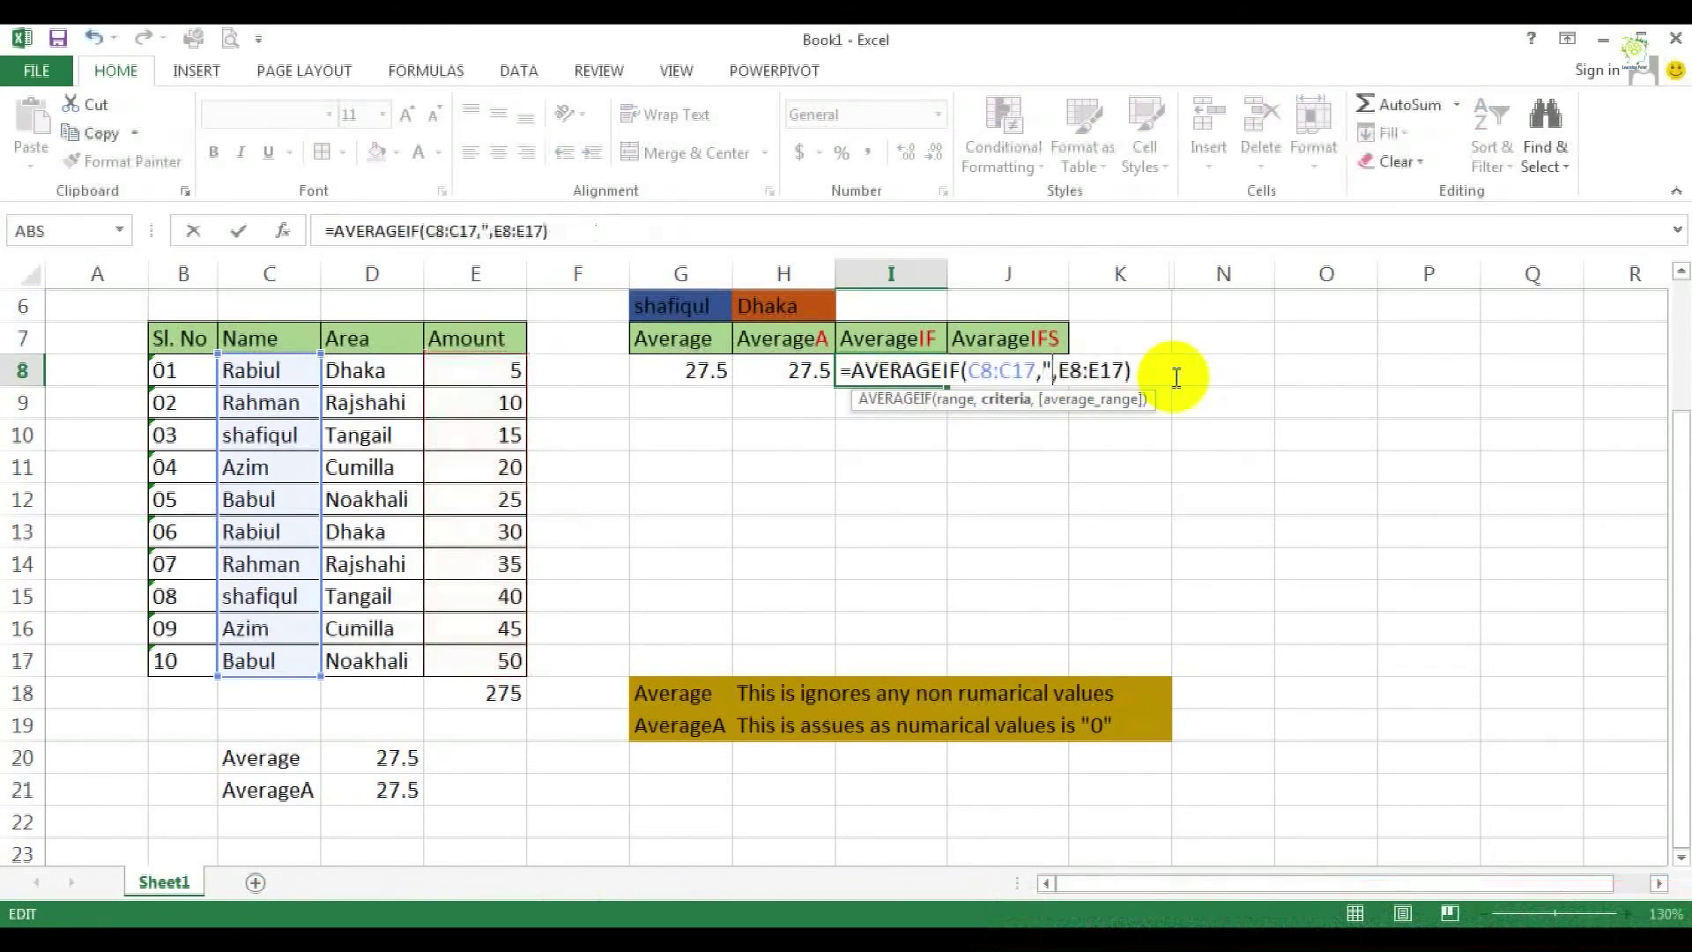
{"action": "type", "text": "Rahman\""}
{"action": "key", "text": "Return"}
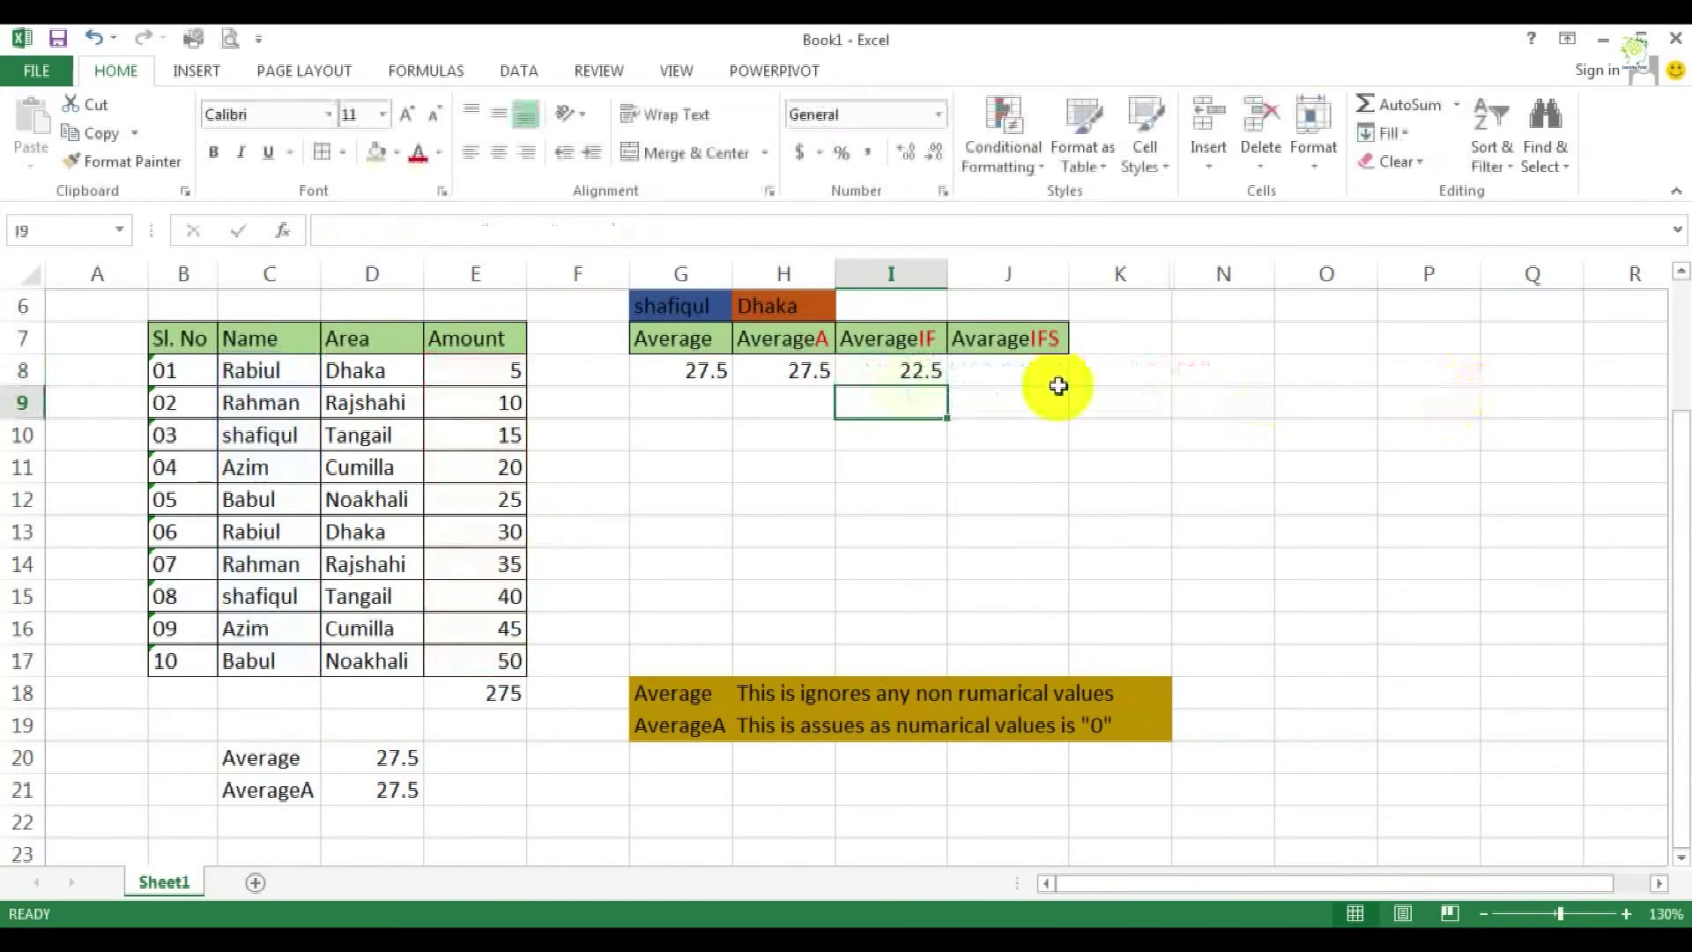
- Replace the quoted name in the I8 AVERAGEIF formula with a reference to criterion cell G6
{"action": "left_click", "coordinate": [904, 369]}
{"action": "double_click", "coordinate": [915, 370]}
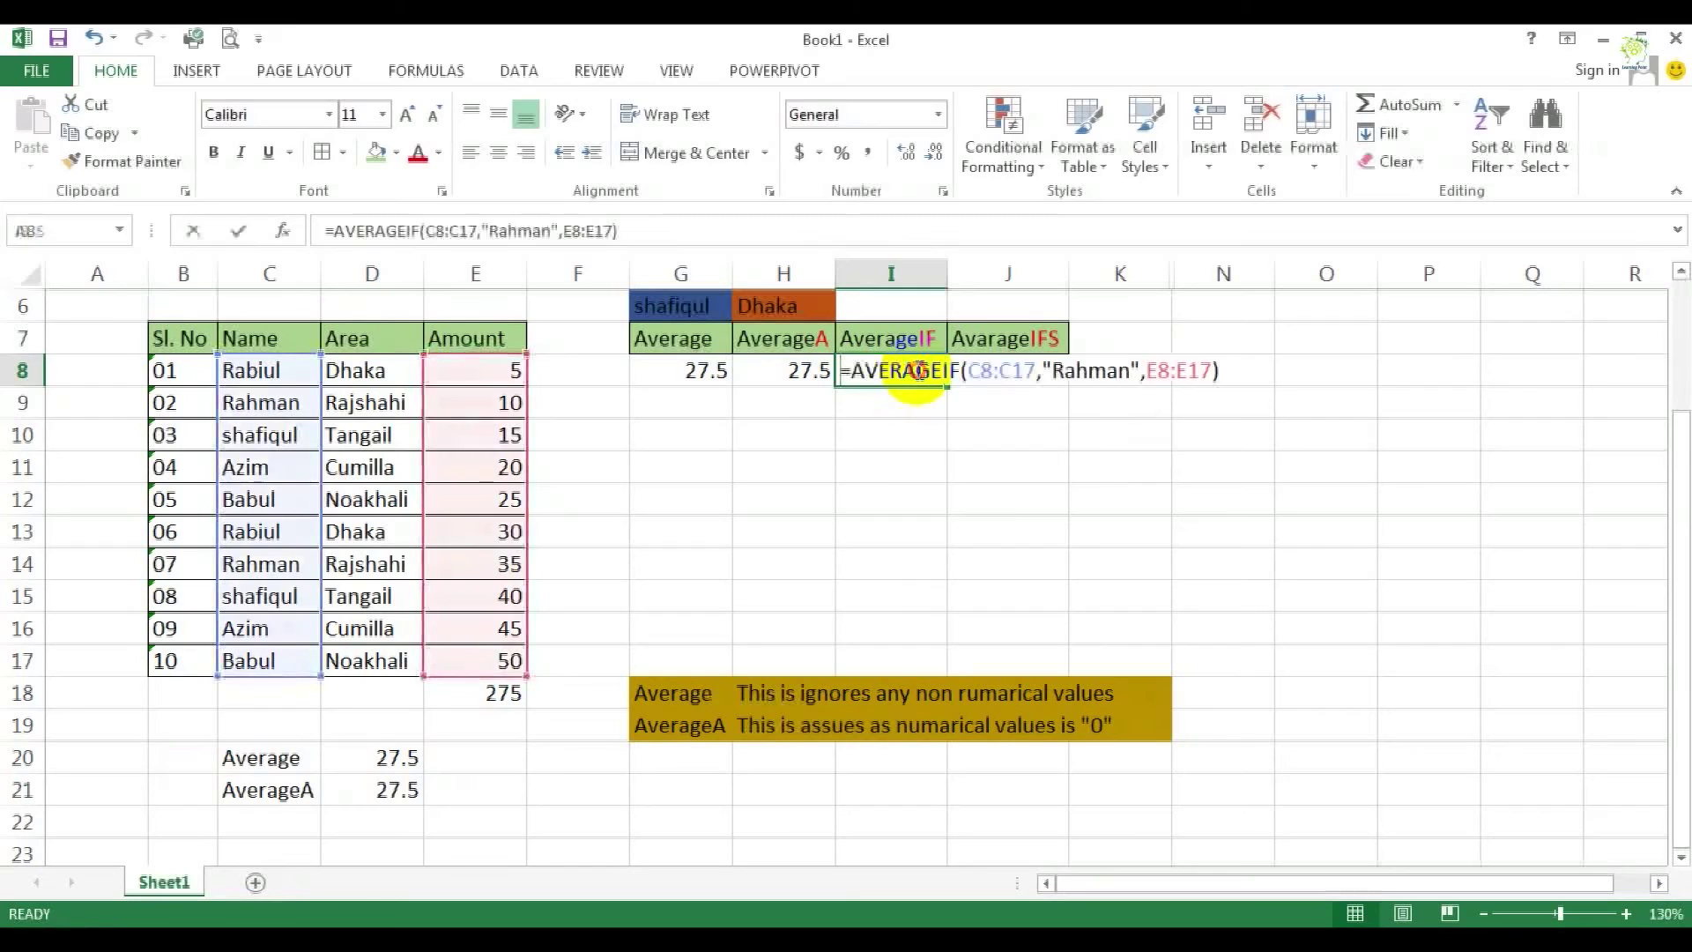
{"action": "double_click", "coordinate": [1080, 368]}
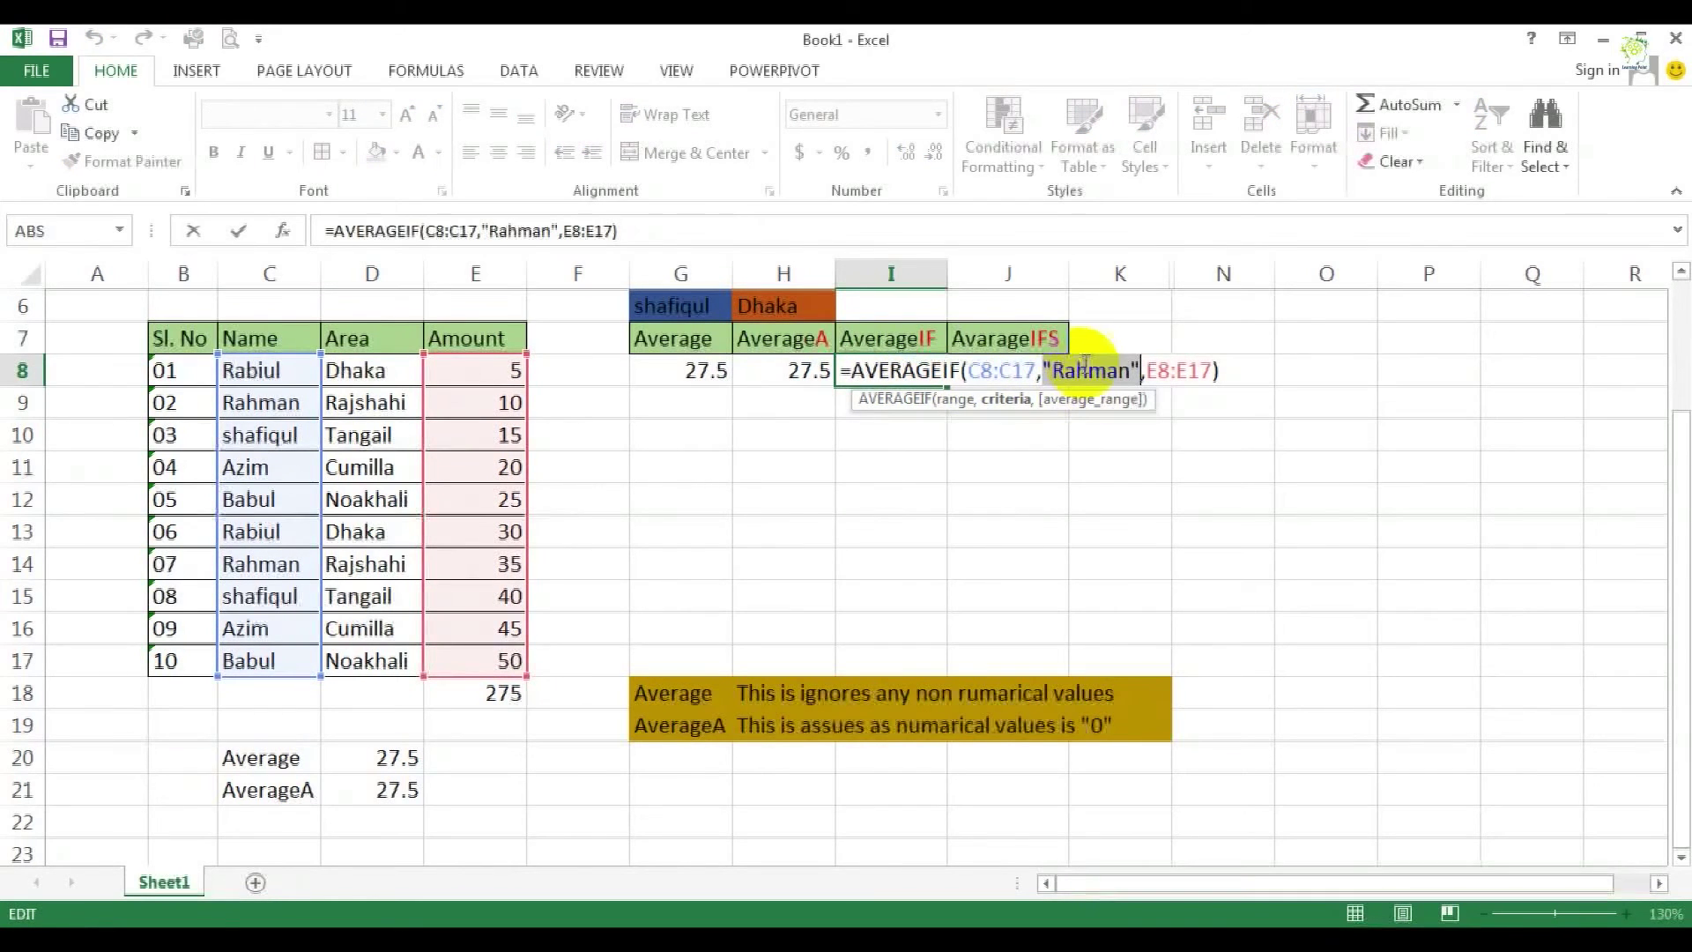
{"action": "left_click", "coordinate": [684, 306]}
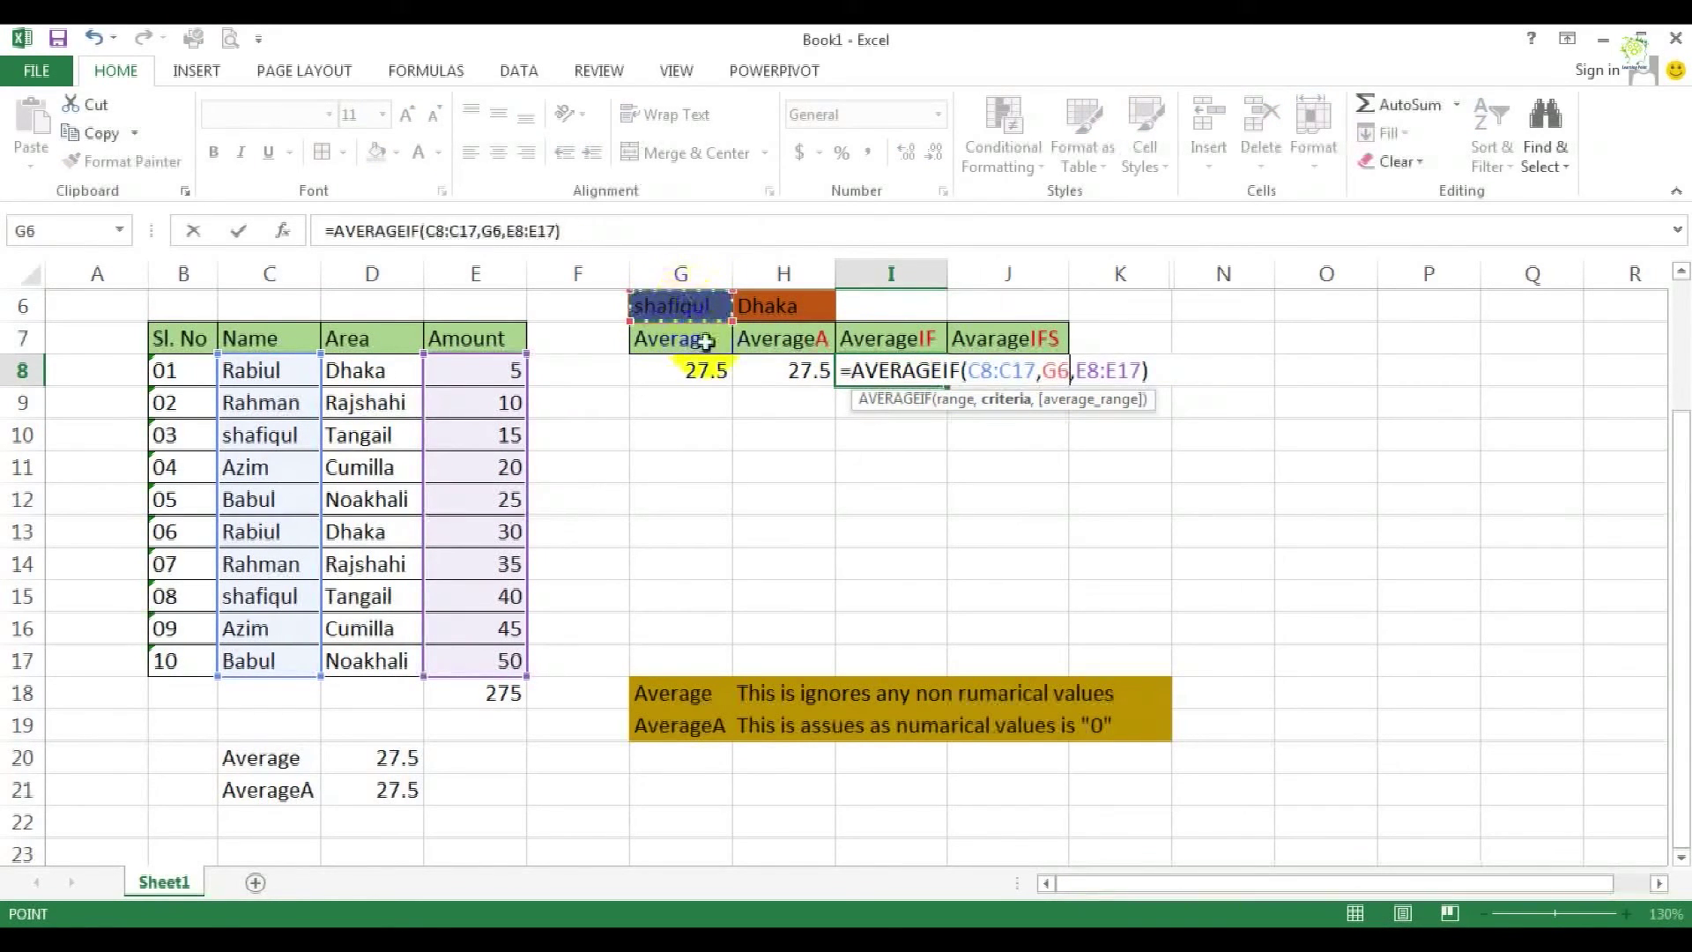
{"action": "key", "text": "Return"}
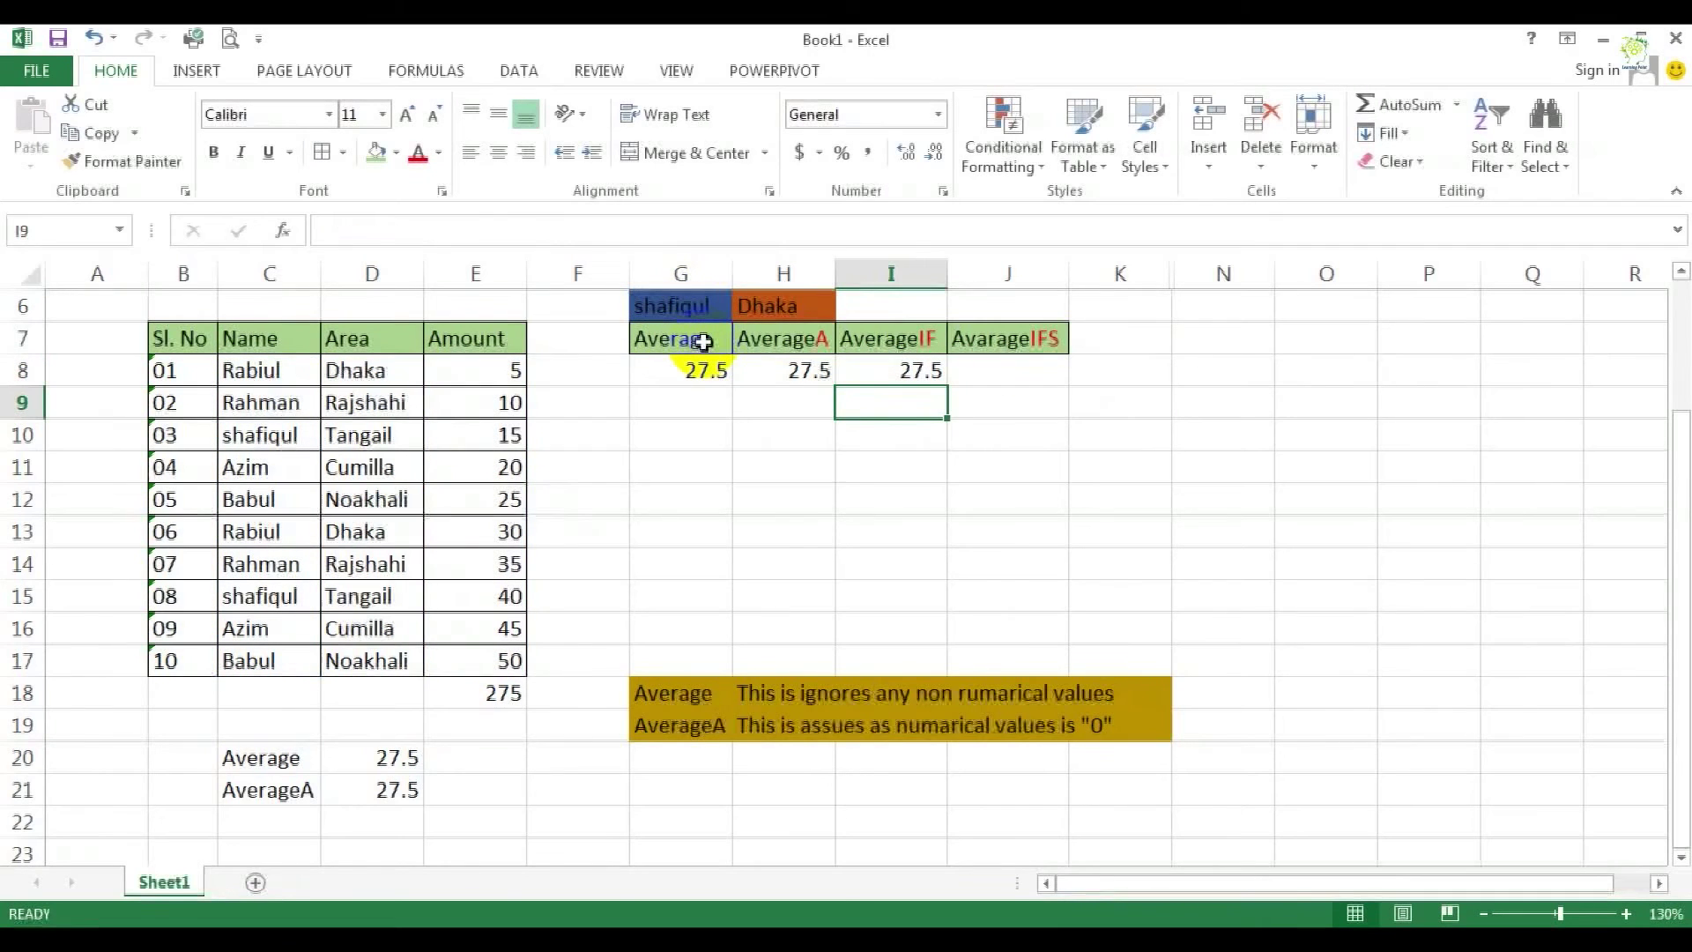
- Set the name criterion in G6 to the fifth listed name, as in C12
{"action": "left_click", "coordinate": [691, 310]}
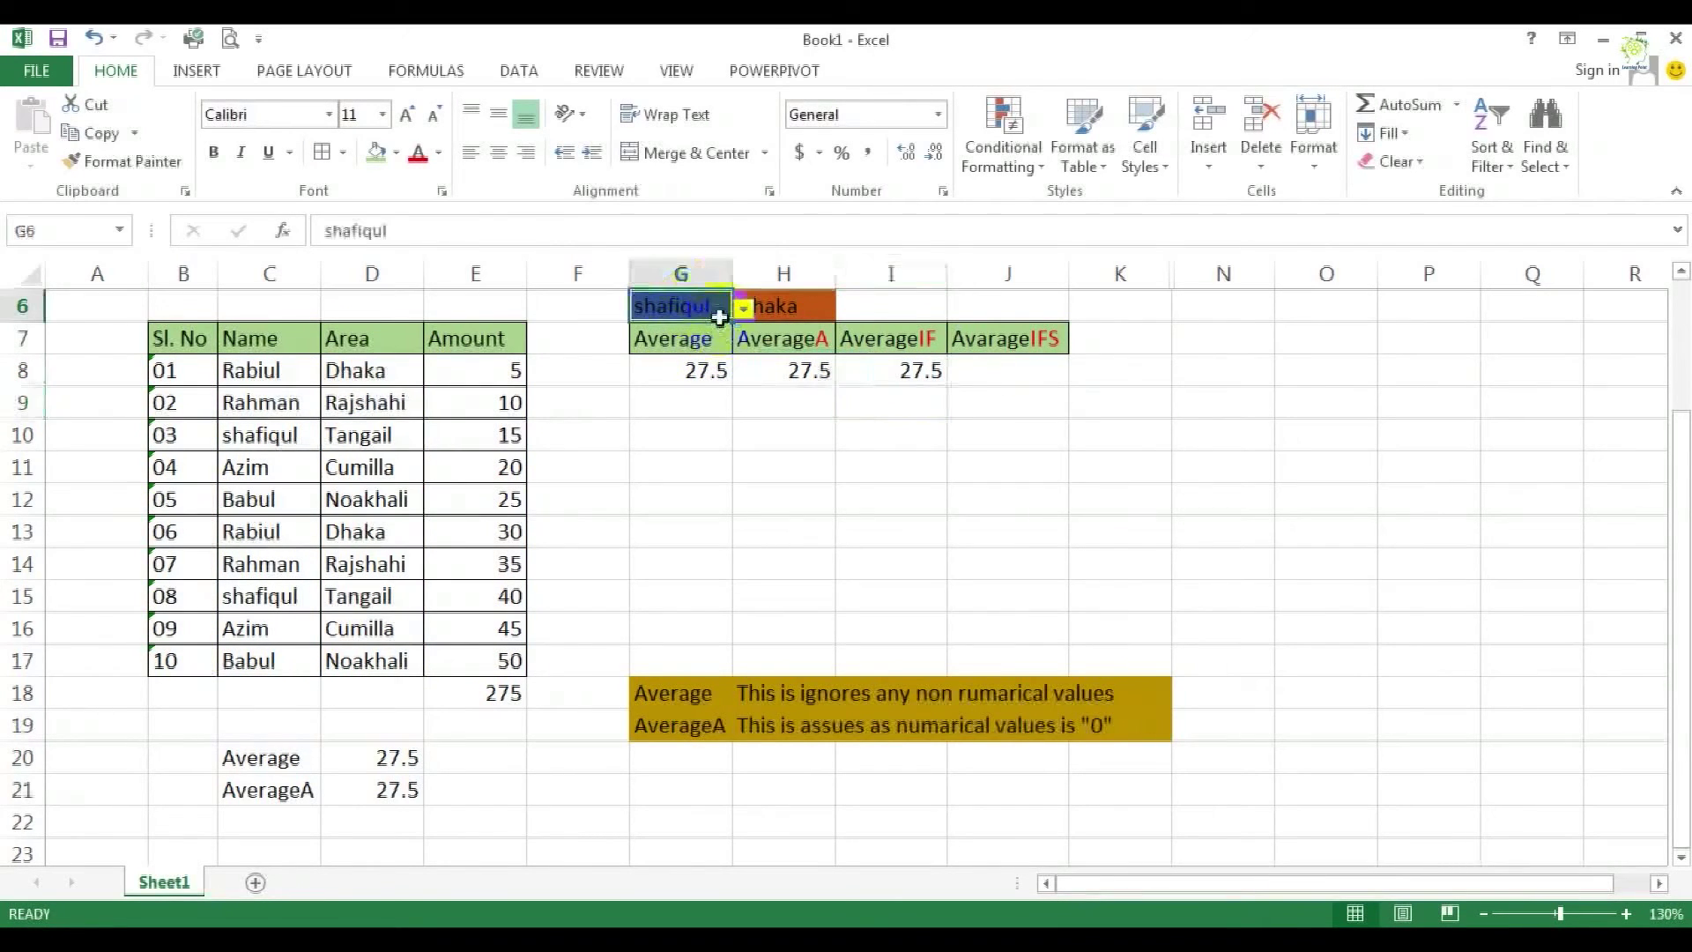
{"action": "left_click", "coordinate": [743, 309]}
{"action": "left_click", "coordinate": [637, 434]}
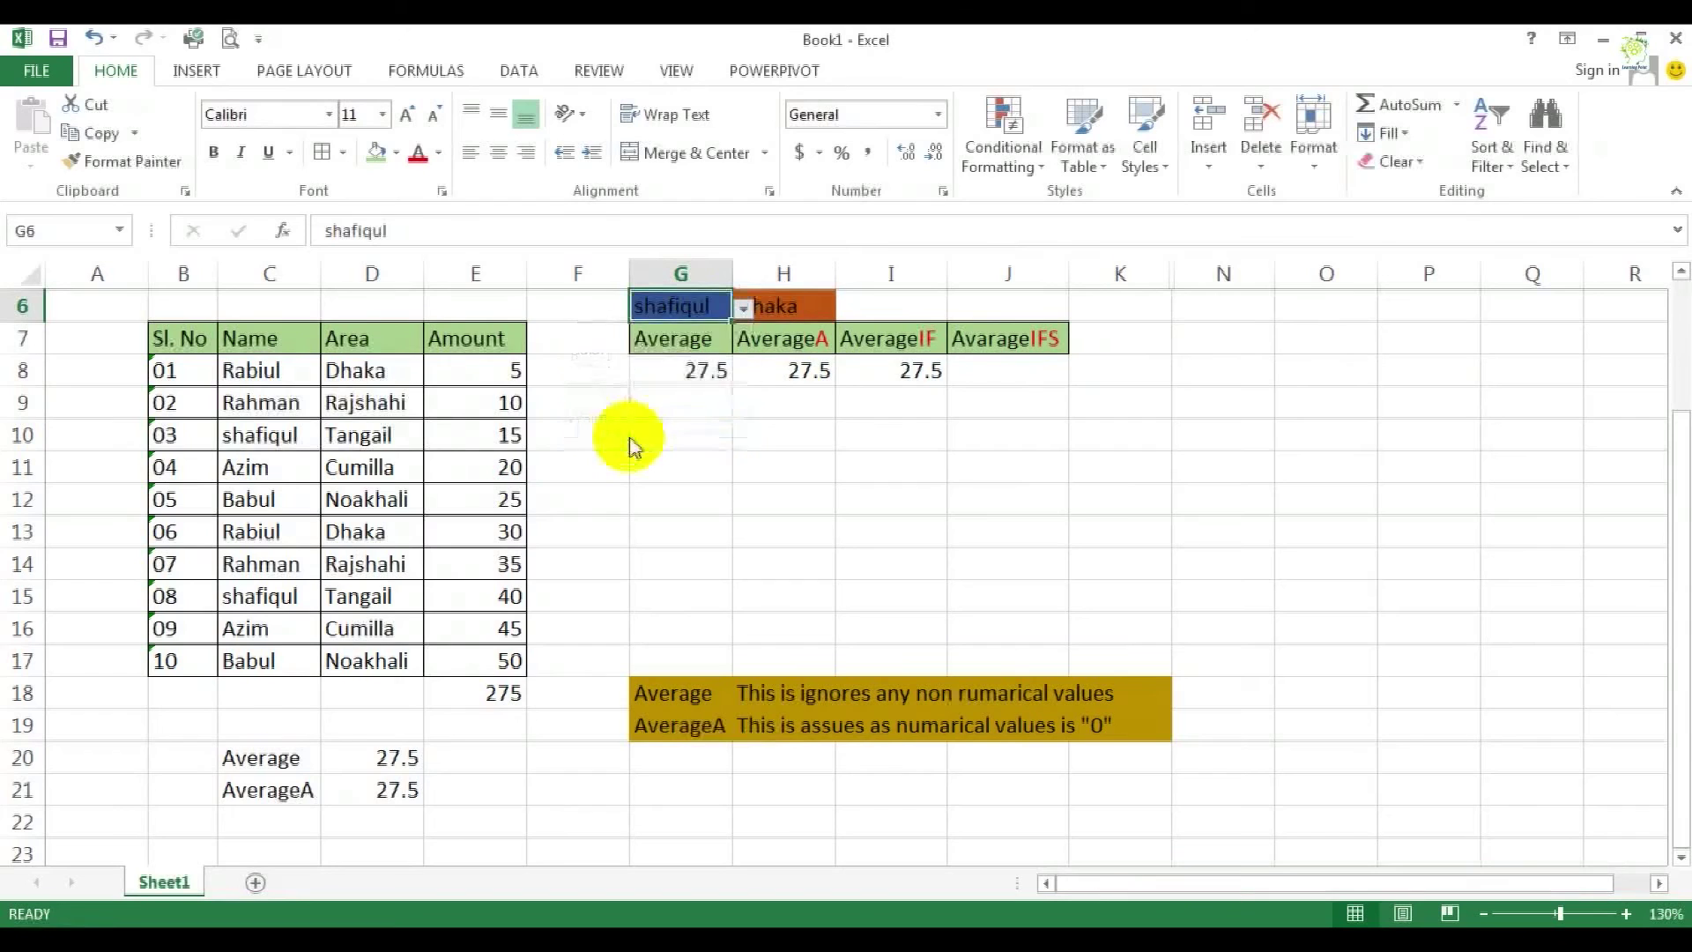
{"action": "left_click", "coordinate": [743, 308]}
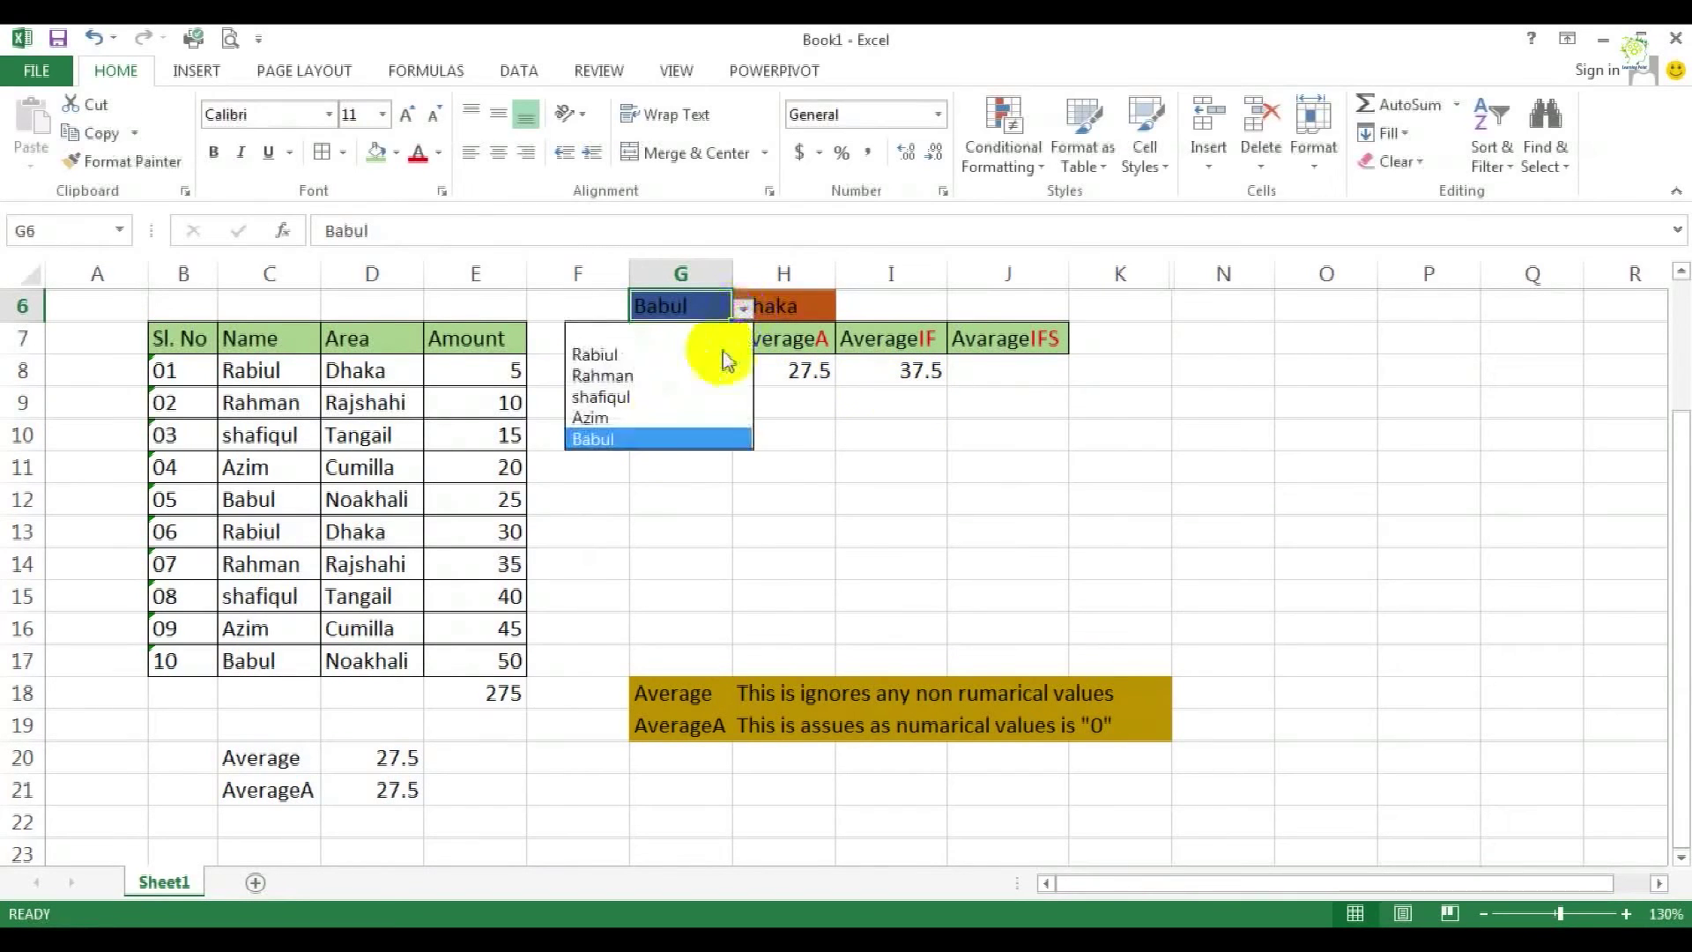
{"action": "left_click", "coordinate": [641, 438]}
- Change the name criterion in G6 to the fourth listed name, as in C11
{"action": "left_click", "coordinate": [747, 308]}
{"action": "left_click", "coordinate": [623, 416]}
{"action": "left_click", "coordinate": [748, 400]}
- Start an AVERAGEIFS formula in J8 with average range E8:E17 and criteria range C8:C17 matched to G6
{"action": "left_click", "coordinate": [1011, 363]}
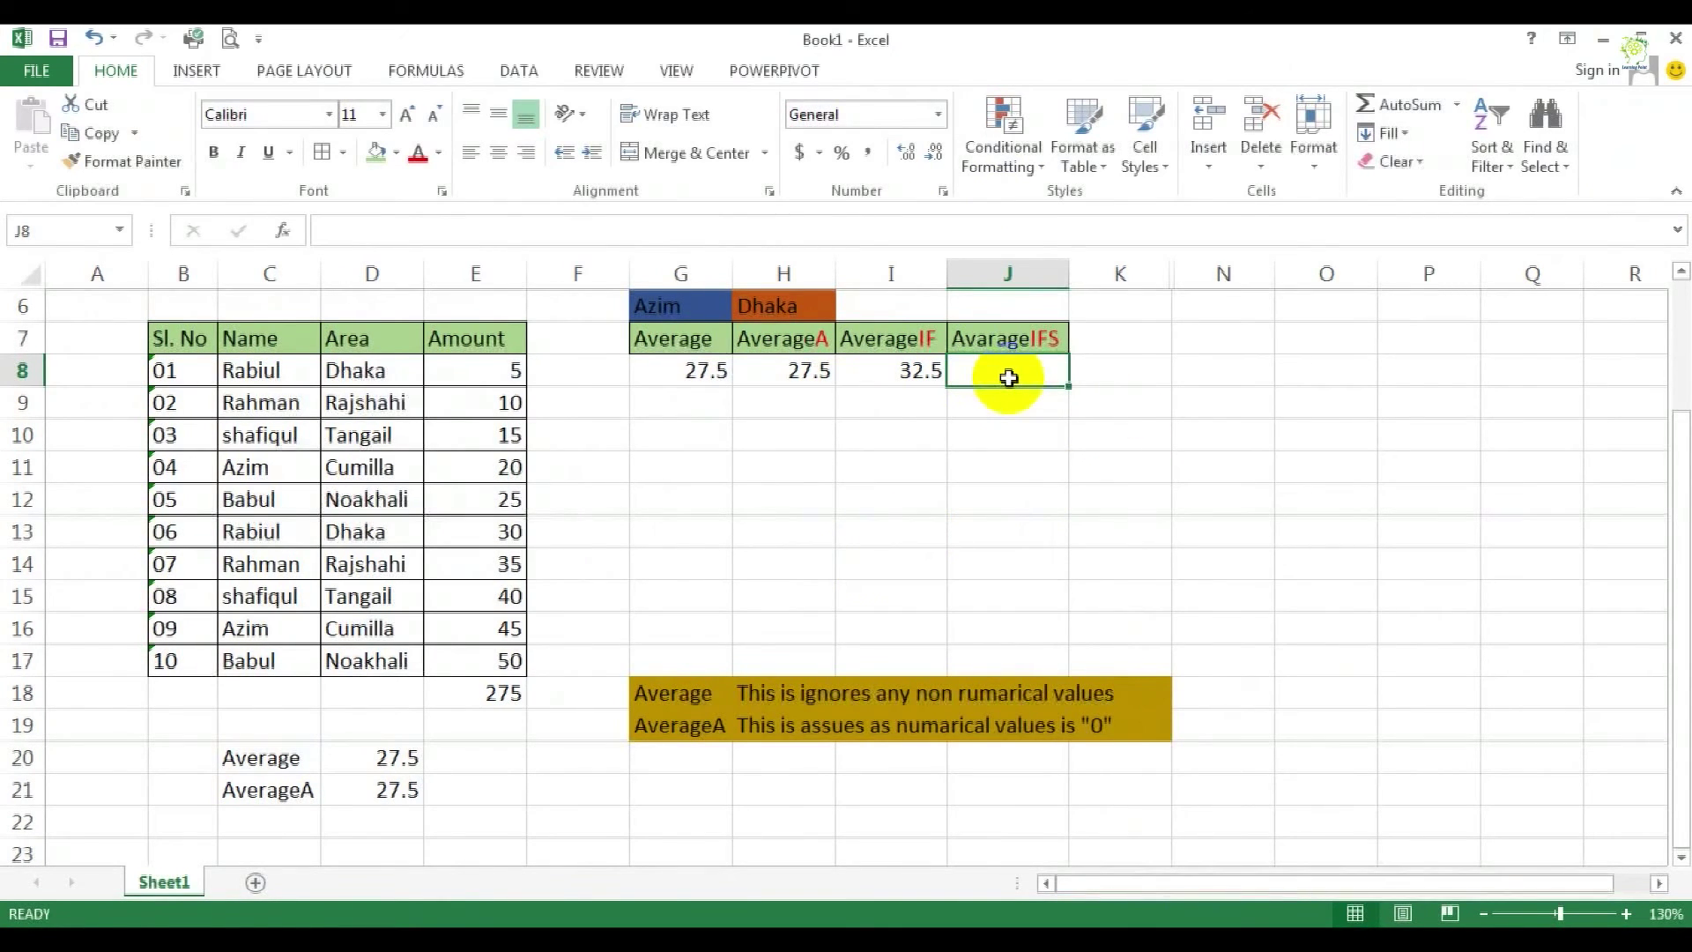
{"action": "type", "text": "ave"}
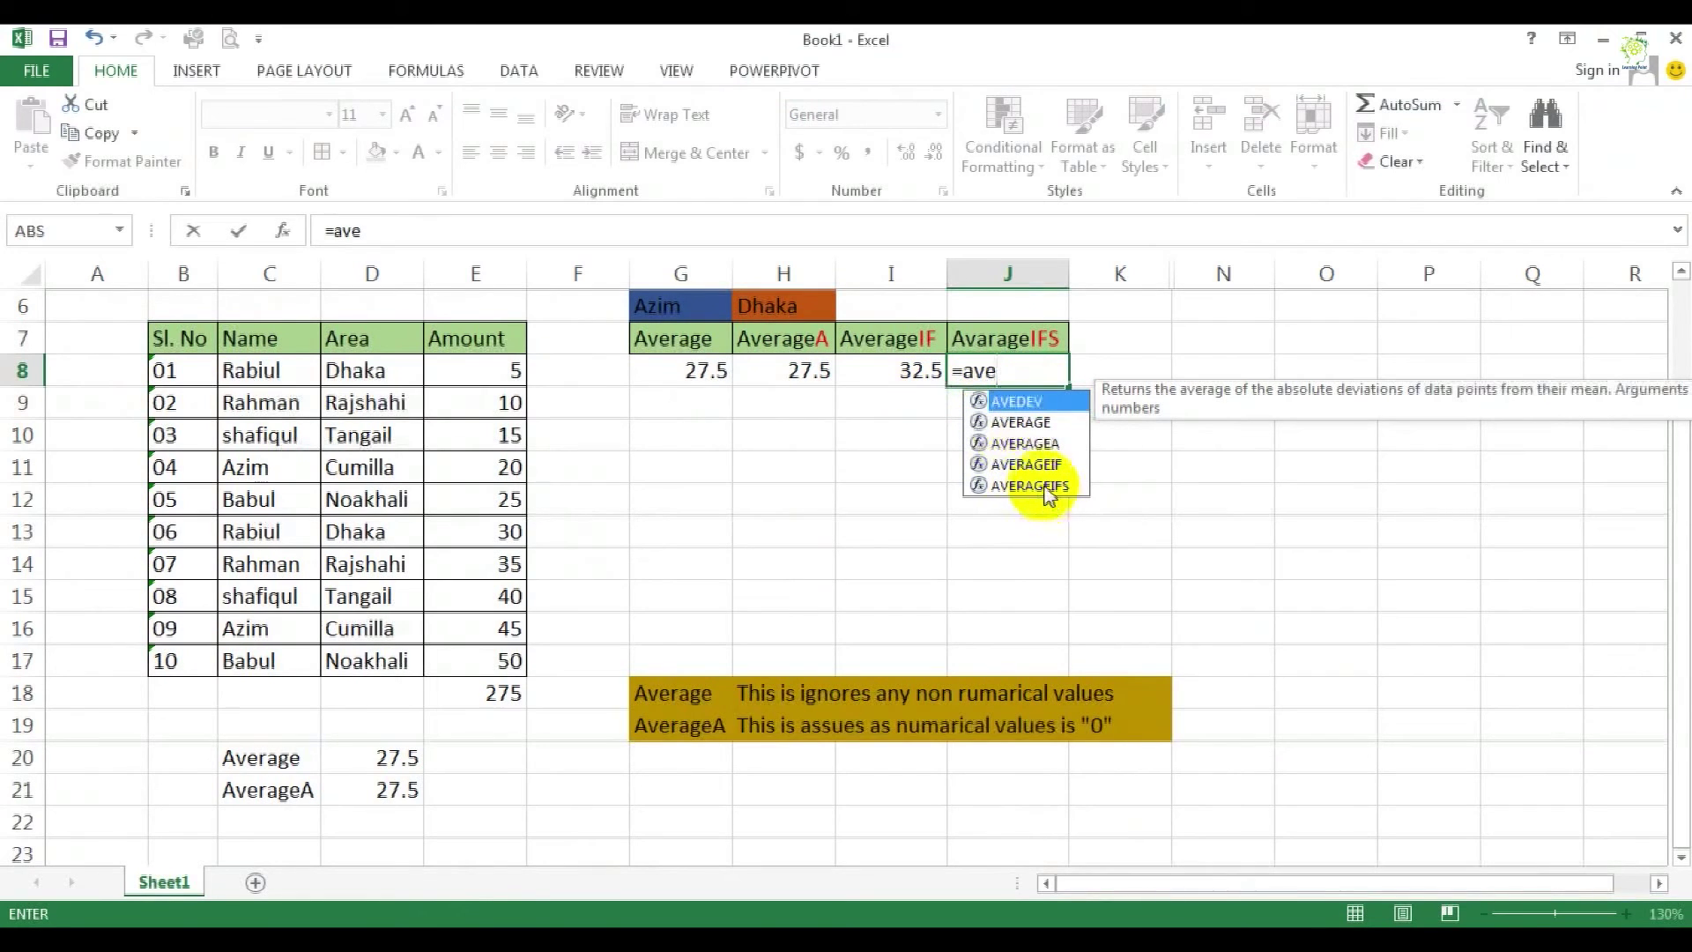
{"action": "double_click", "coordinate": [1016, 487]}
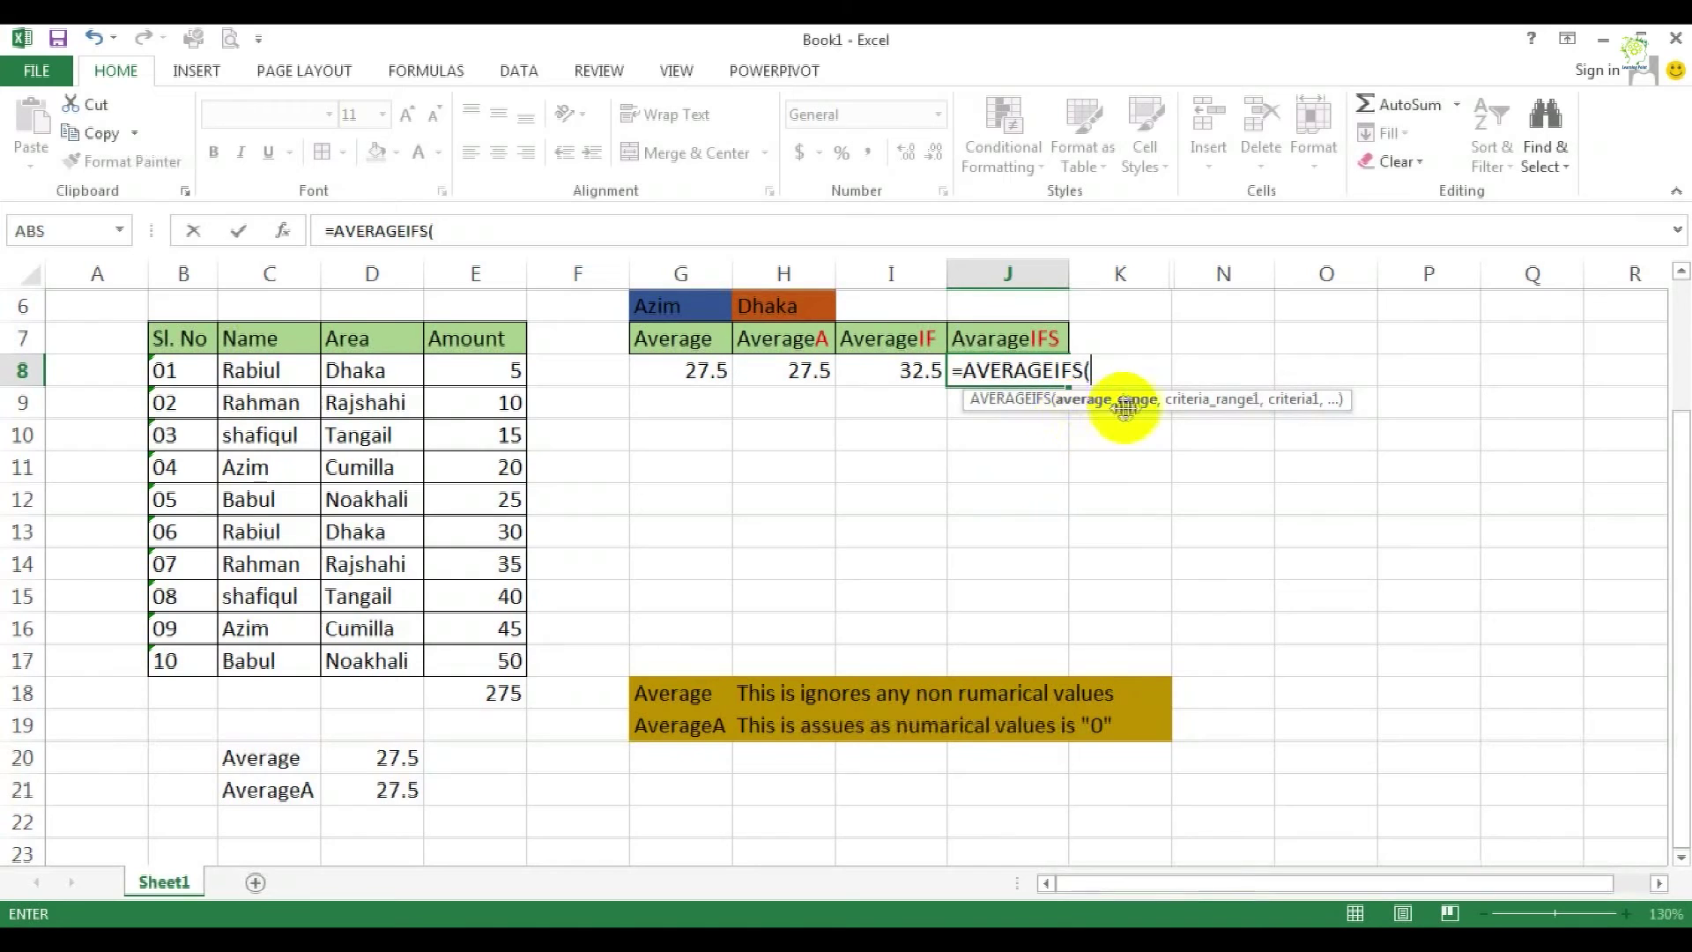
{"action": "left_click", "coordinate": [487, 369]}
{"action": "left_click_drag", "start_coordinate": [488, 369], "coordinate": [490, 661]}
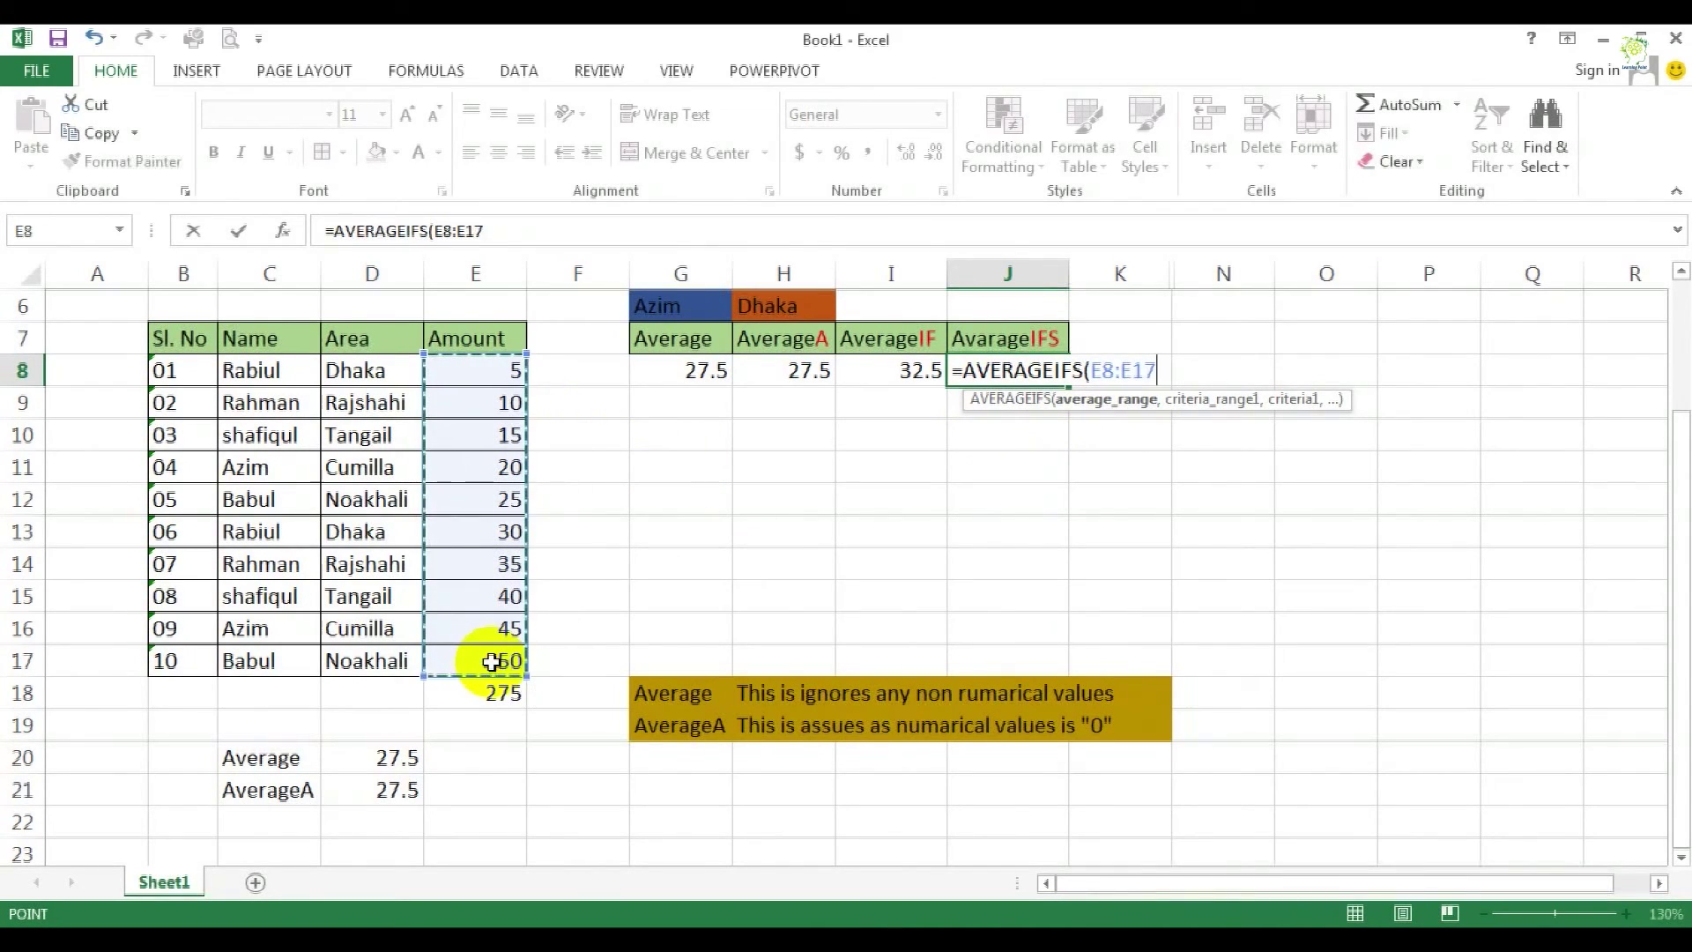
{"action": "type", "text": ","}
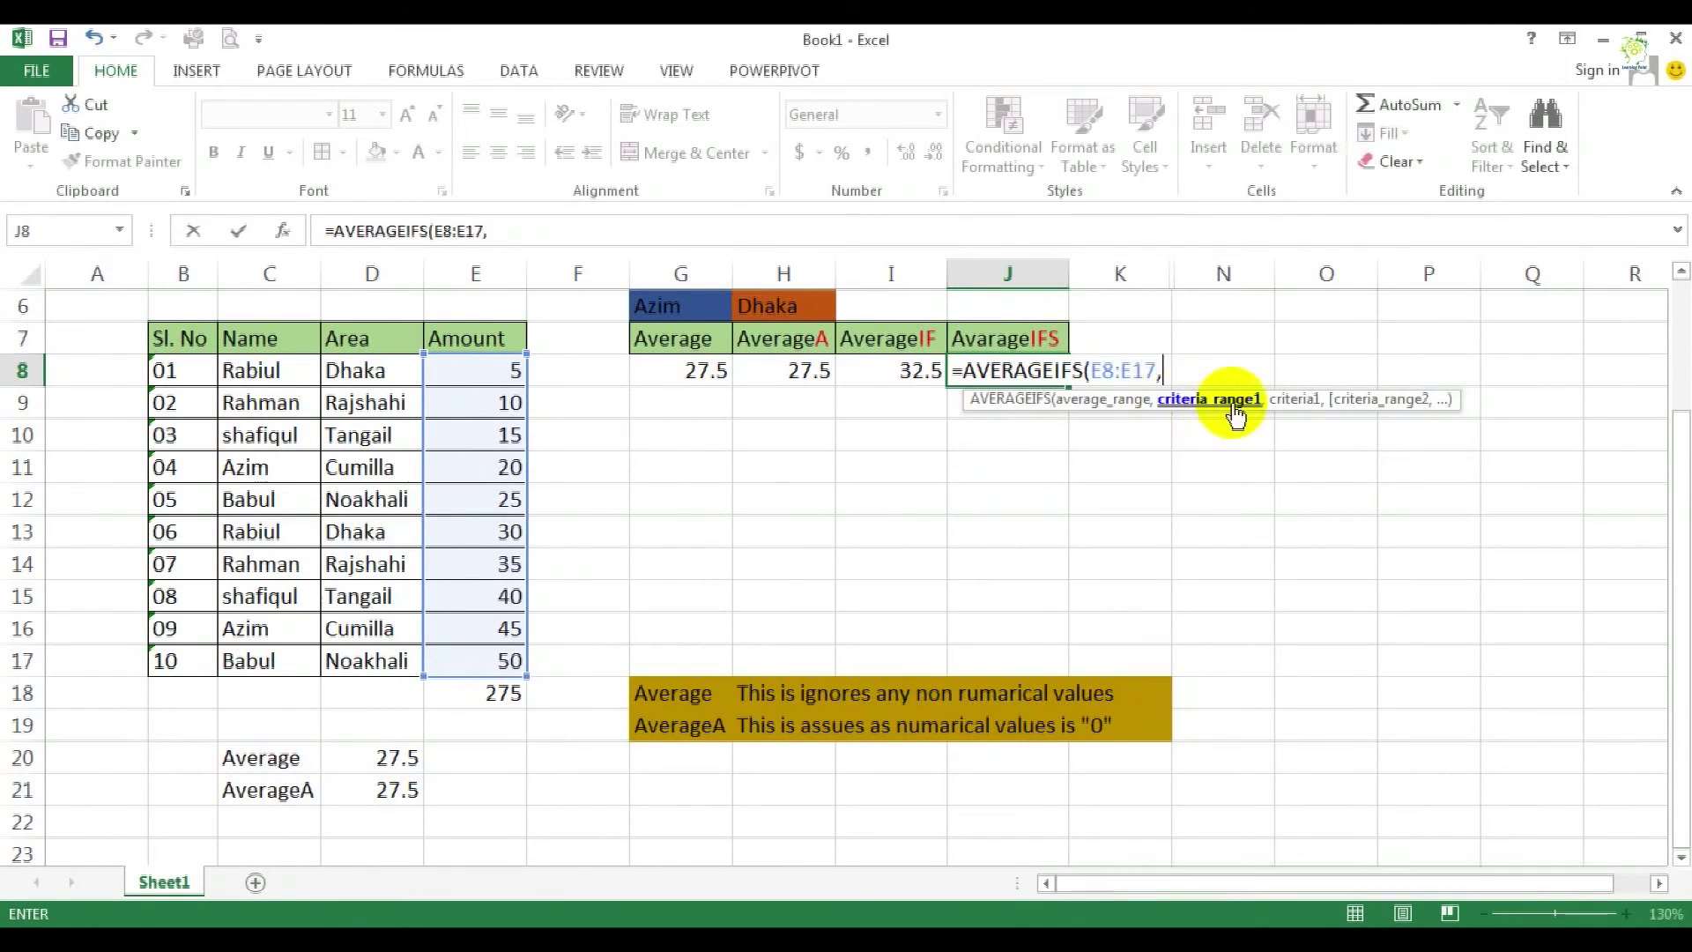
{"action": "left_click_drag", "start_coordinate": [253, 371], "coordinate": [270, 657]}
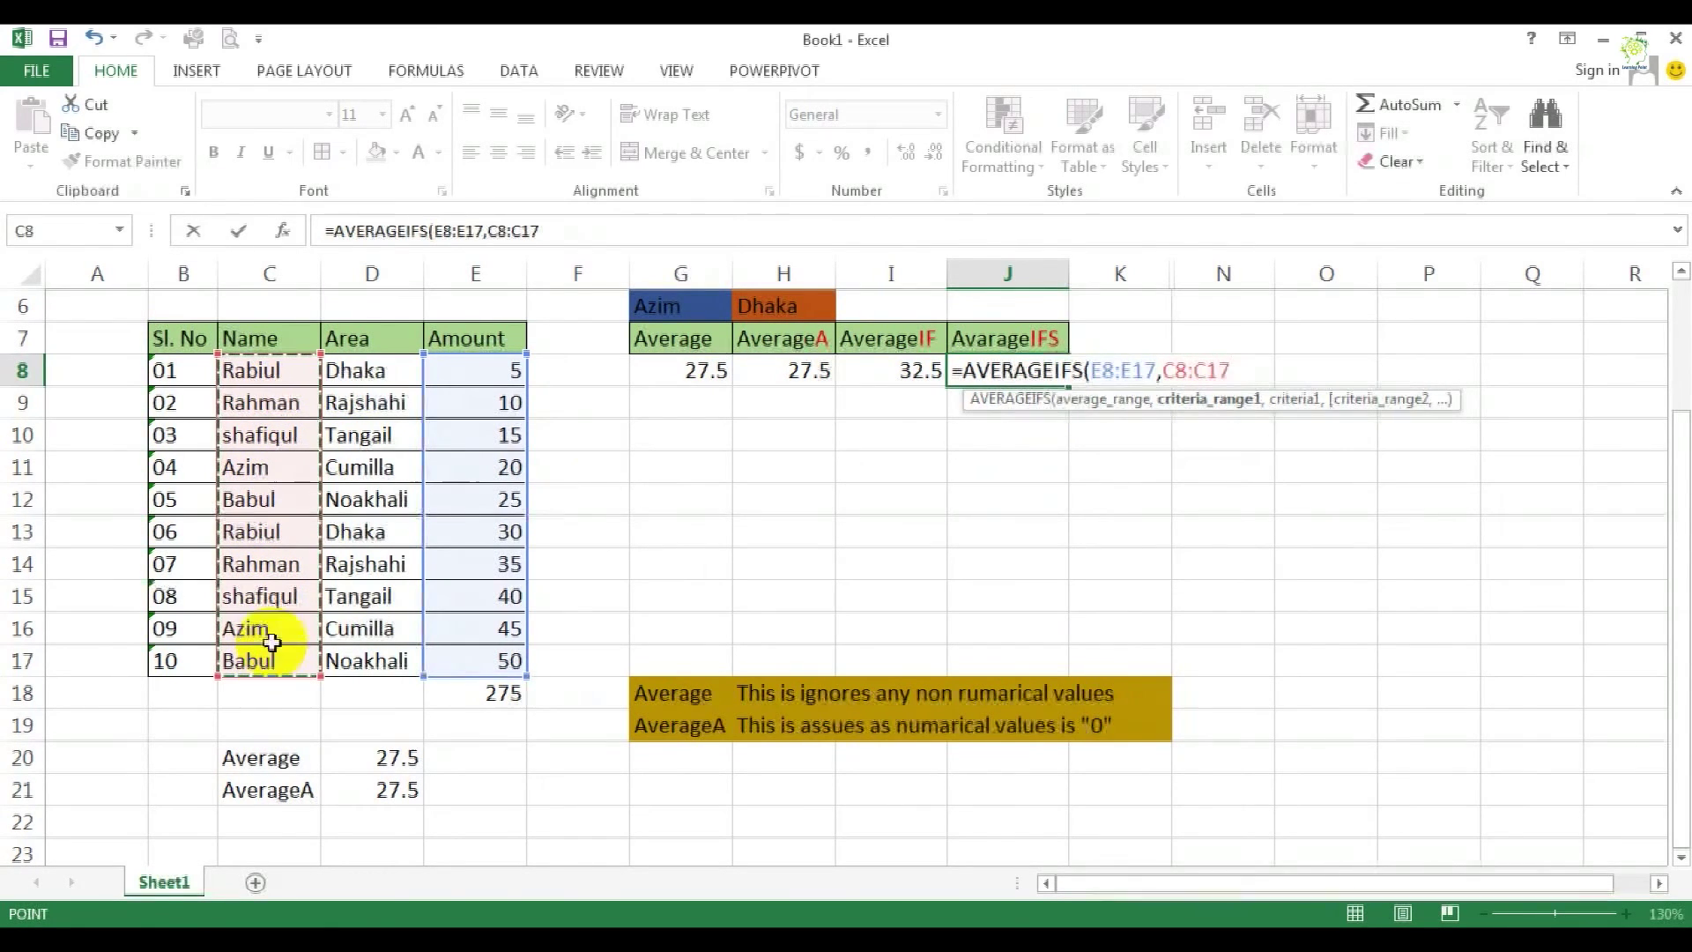
{"action": "type", "text": ","}
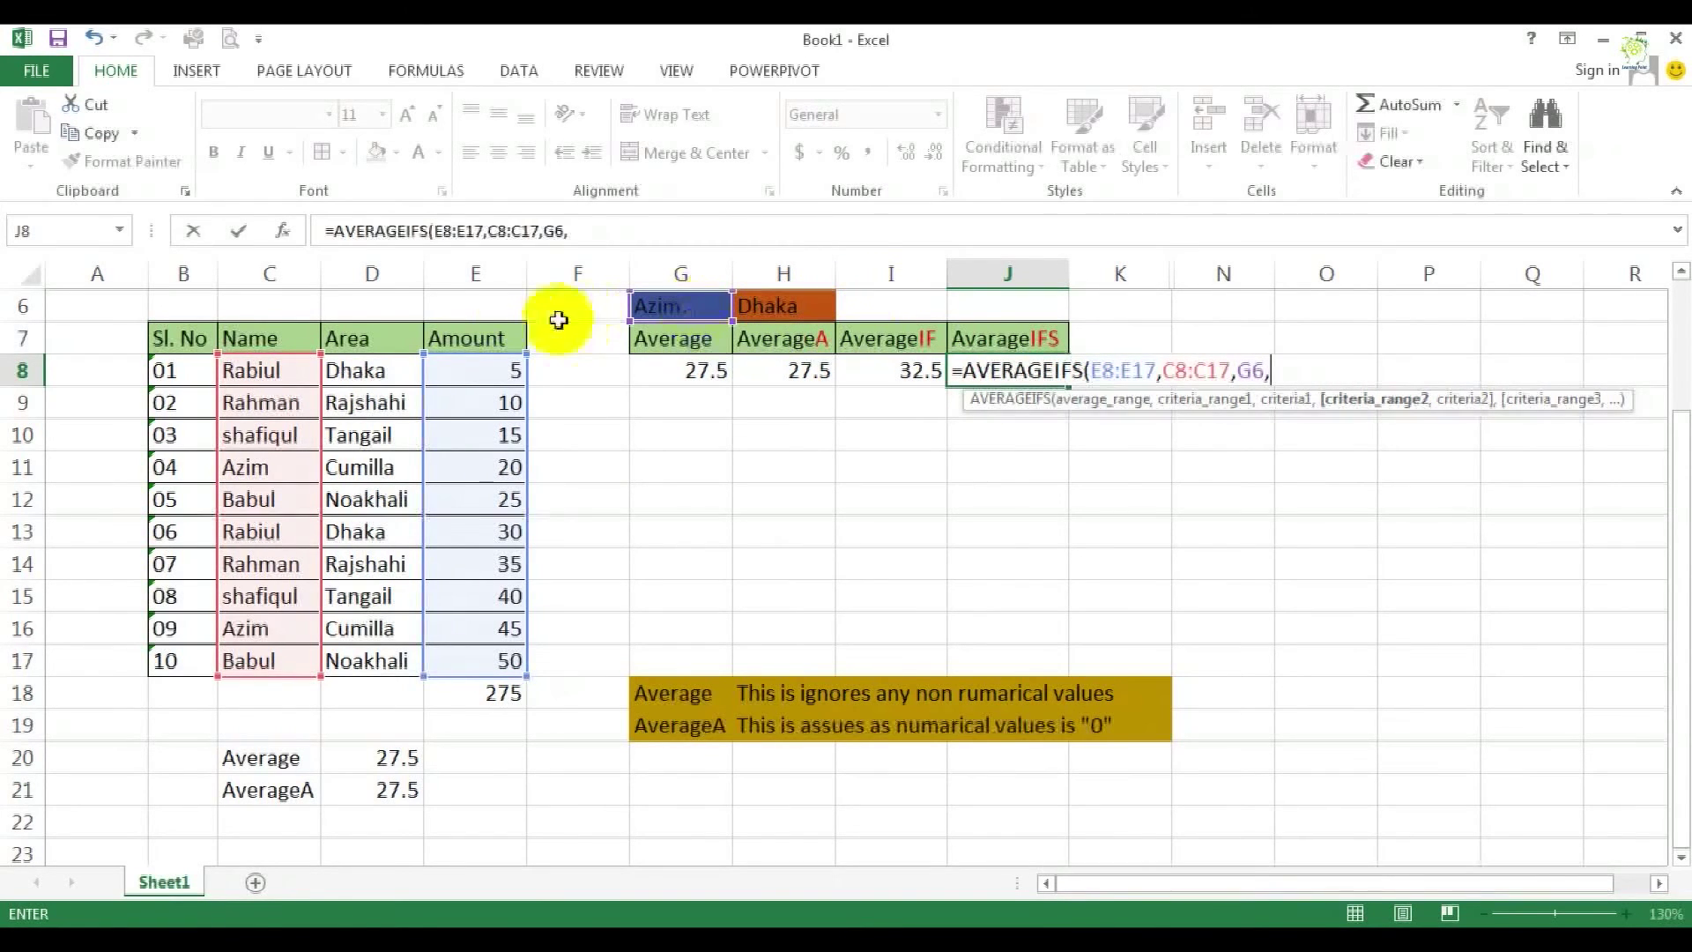
- Complete the J8 AVERAGEIFS formula with second criteria range D8:D17 matched to H6
{"action": "left_click_drag", "start_coordinate": [356, 374], "coordinate": [368, 656]}
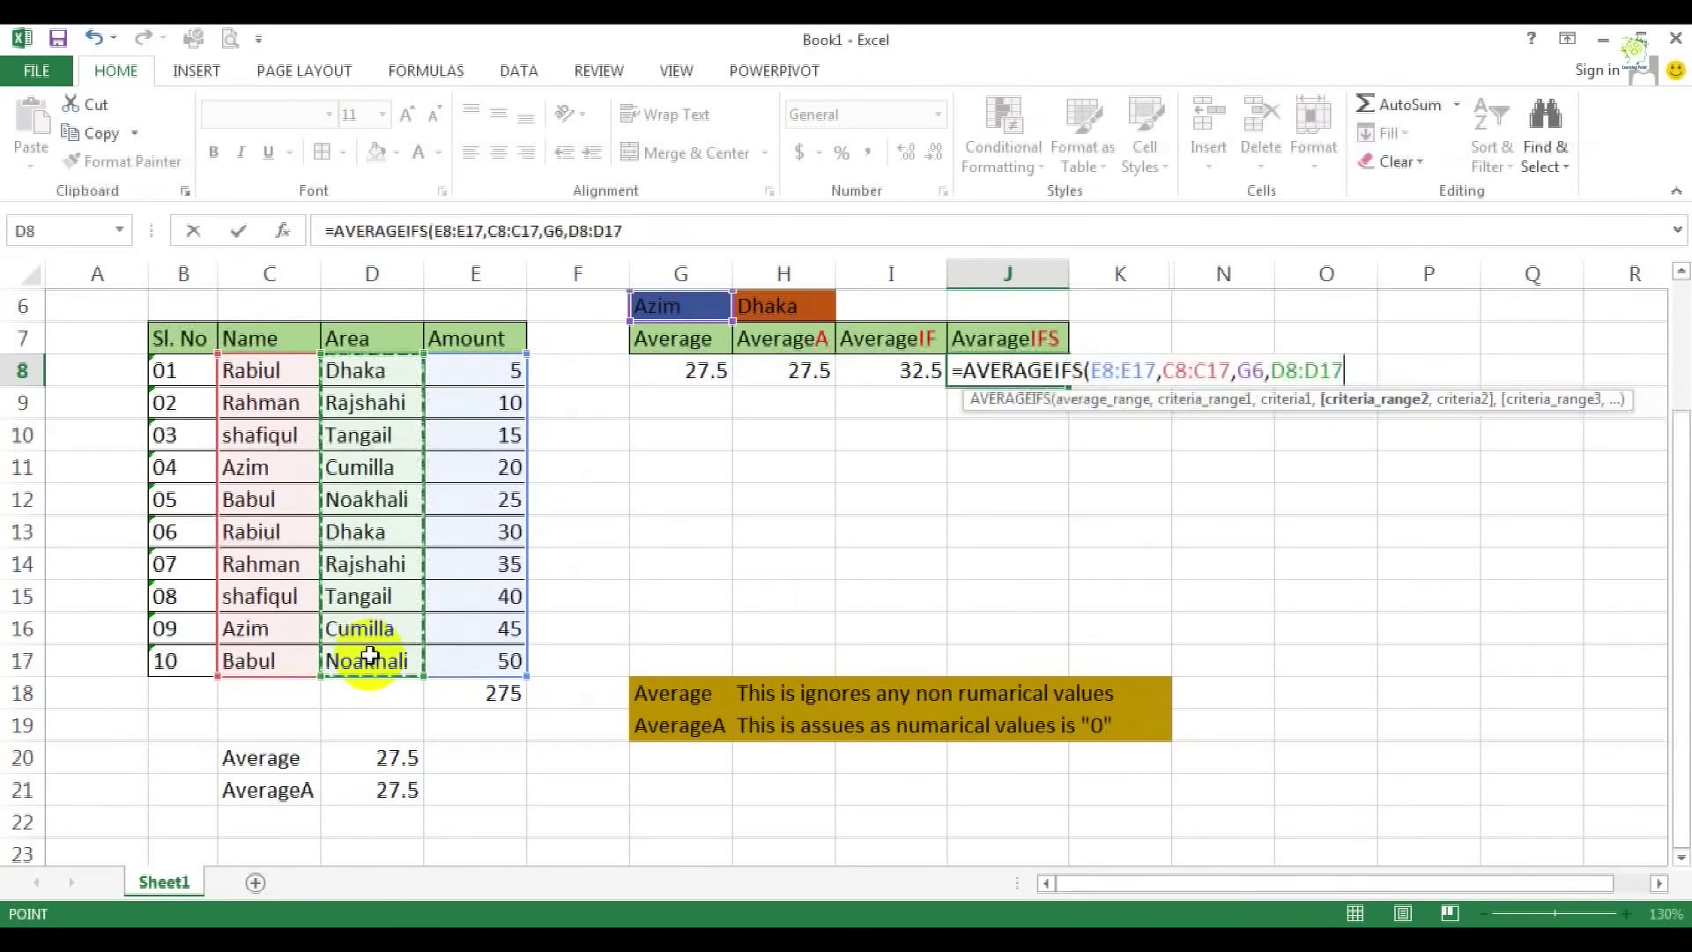
{"action": "type", "text": ","}
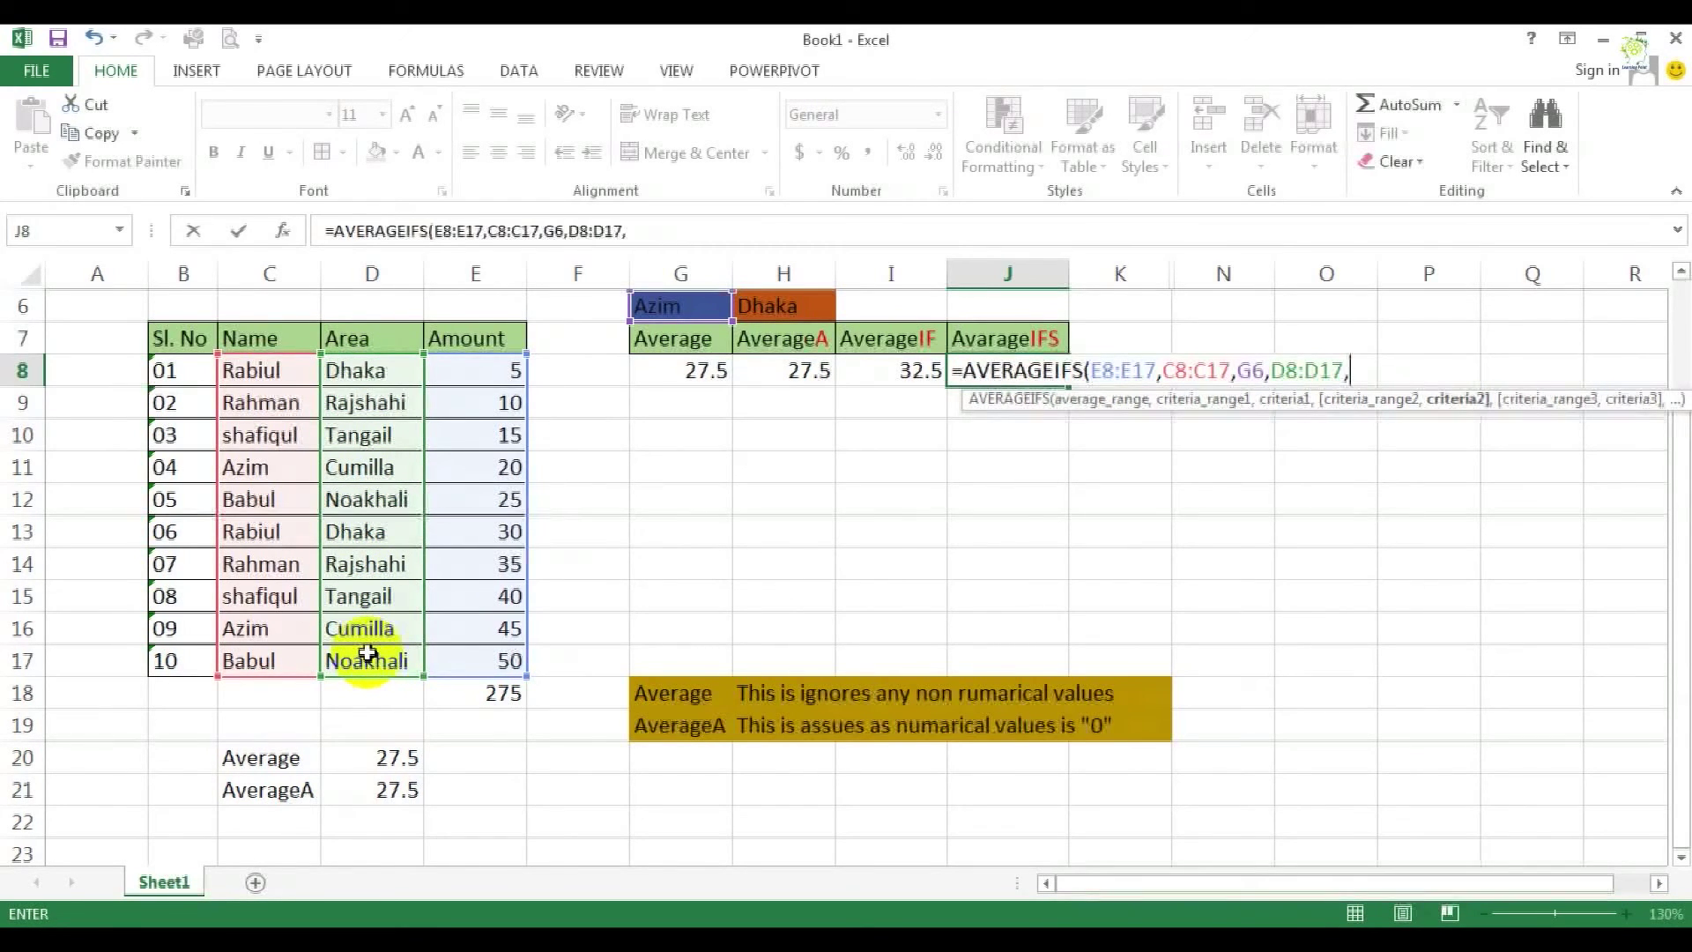
{"action": "left_click", "coordinate": [775, 308]}
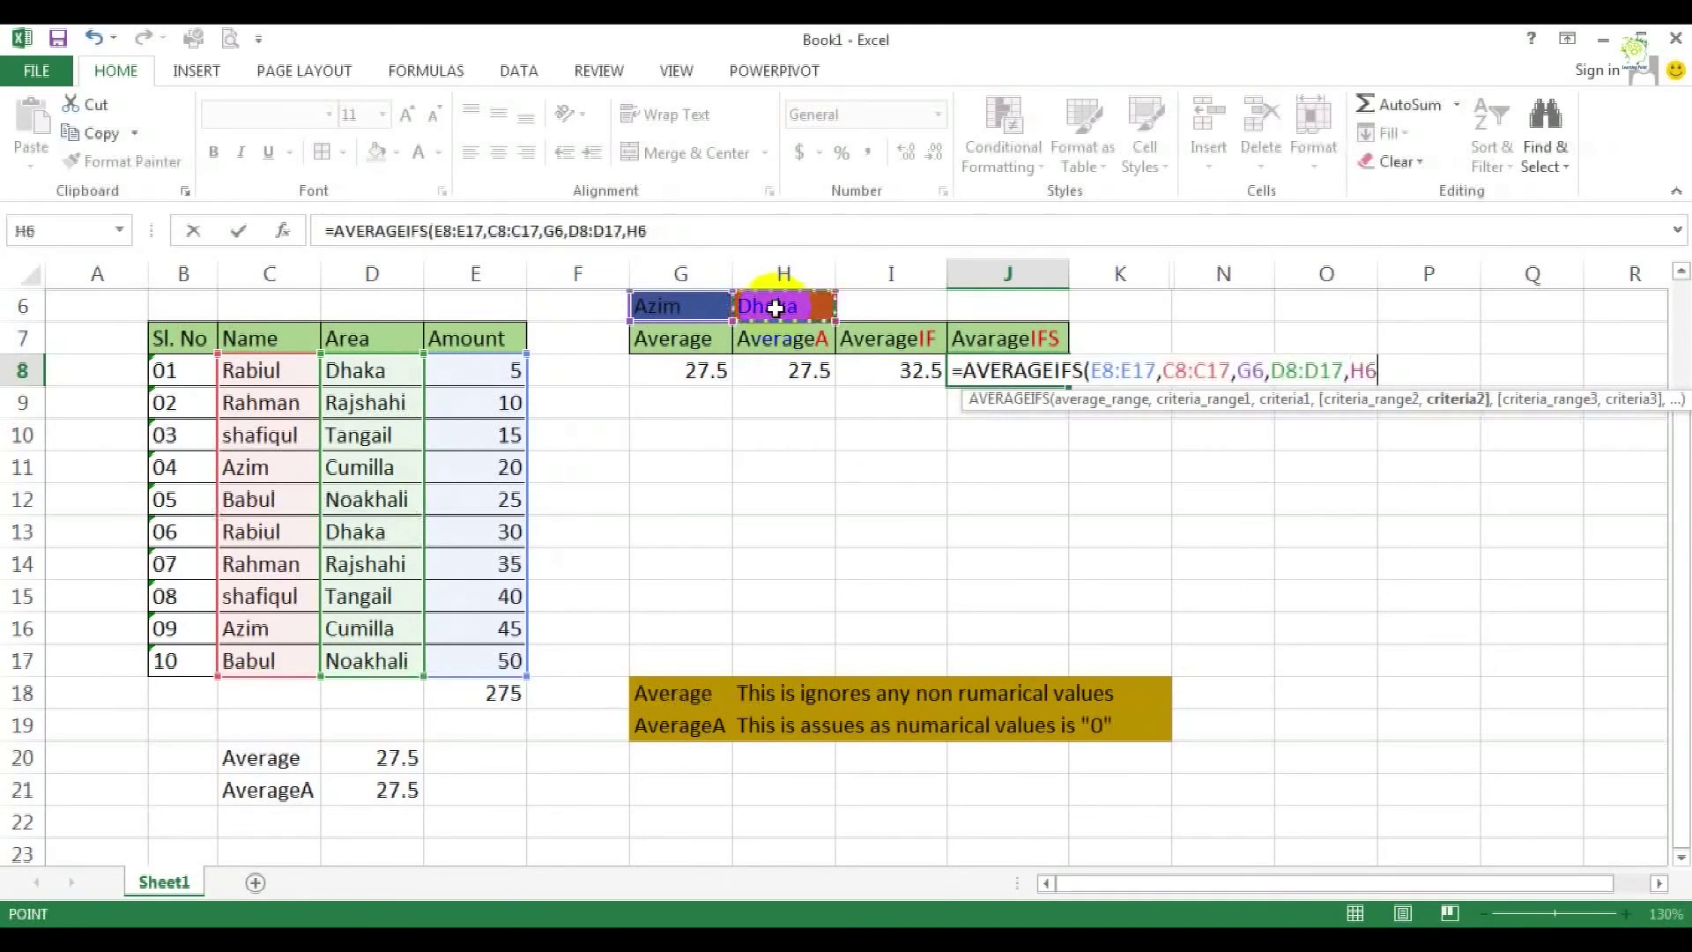
{"action": "type", "text": ")"}
{"action": "key", "text": "Return"}
{"action": "left_click", "coordinate": [1014, 370]}
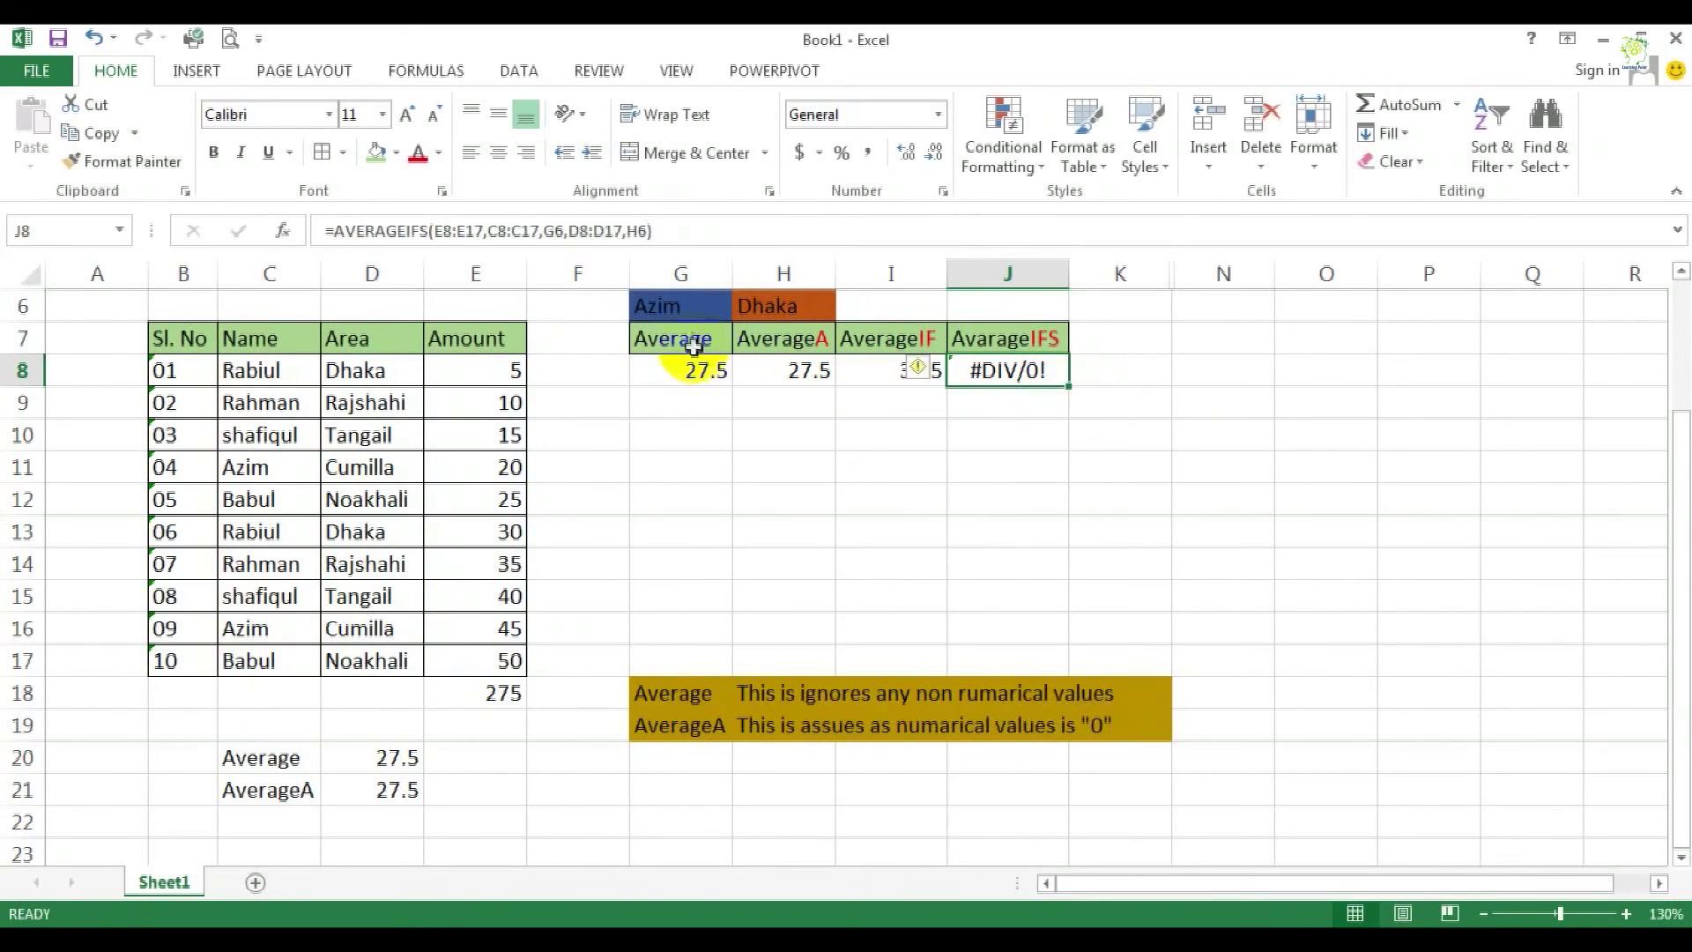
- Check the chosen name's area in D11 and set the area criterion in H6 to Cumilla
{"action": "left_click", "coordinate": [666, 303]}
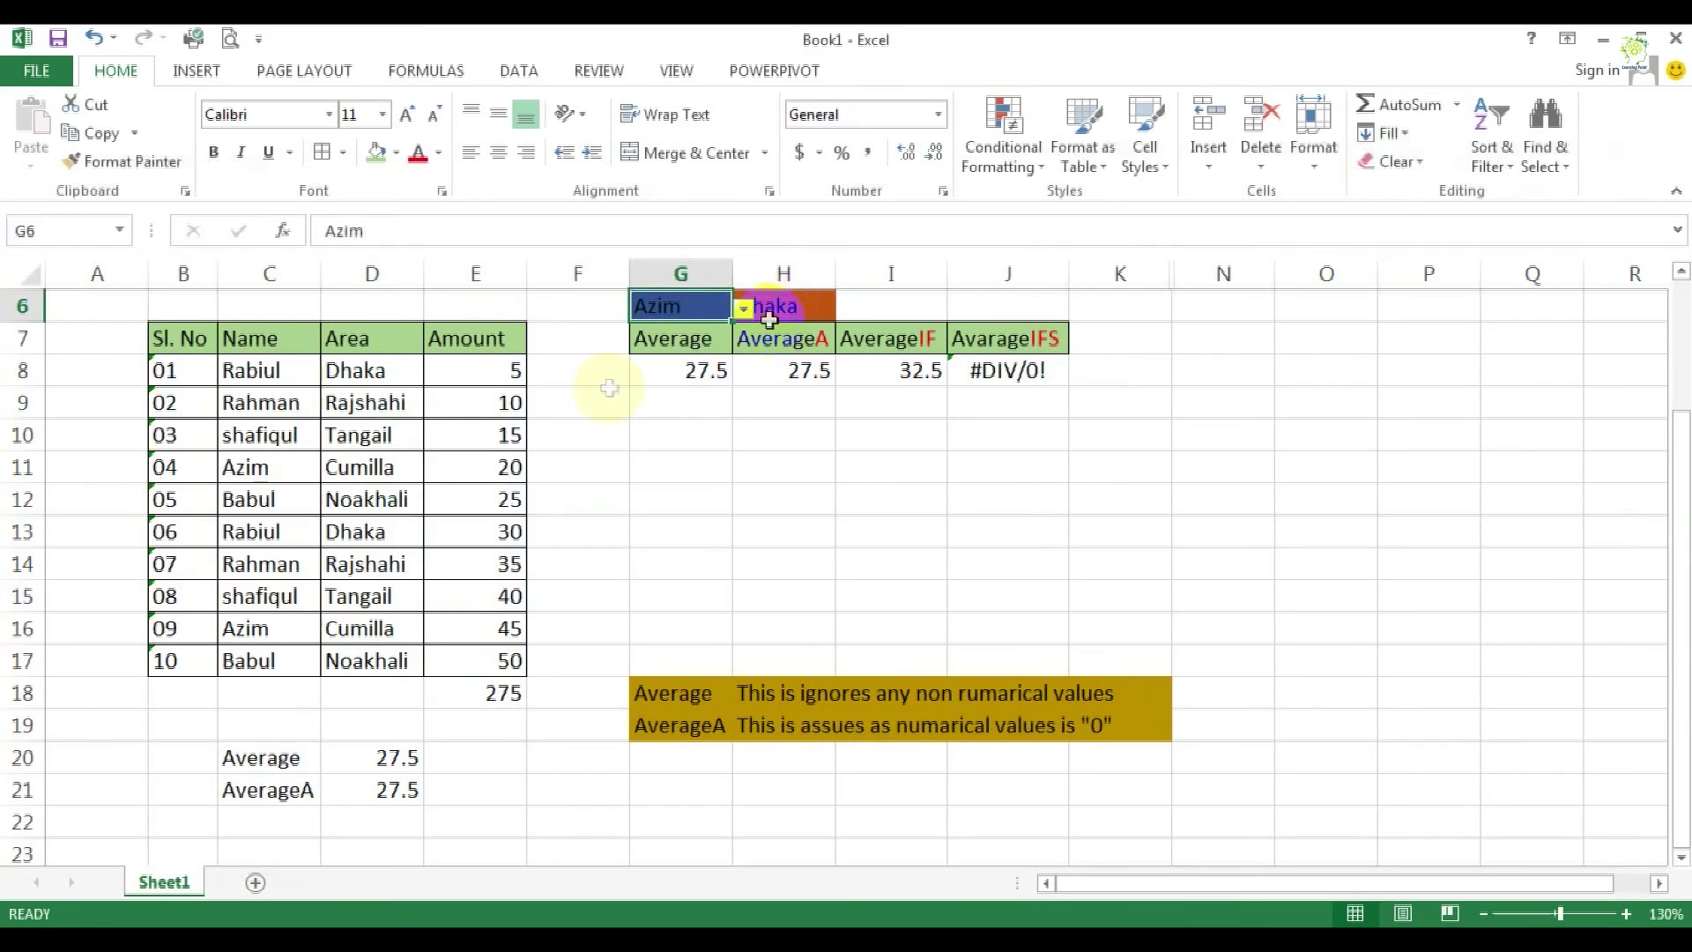
{"action": "left_click", "coordinate": [415, 467]}
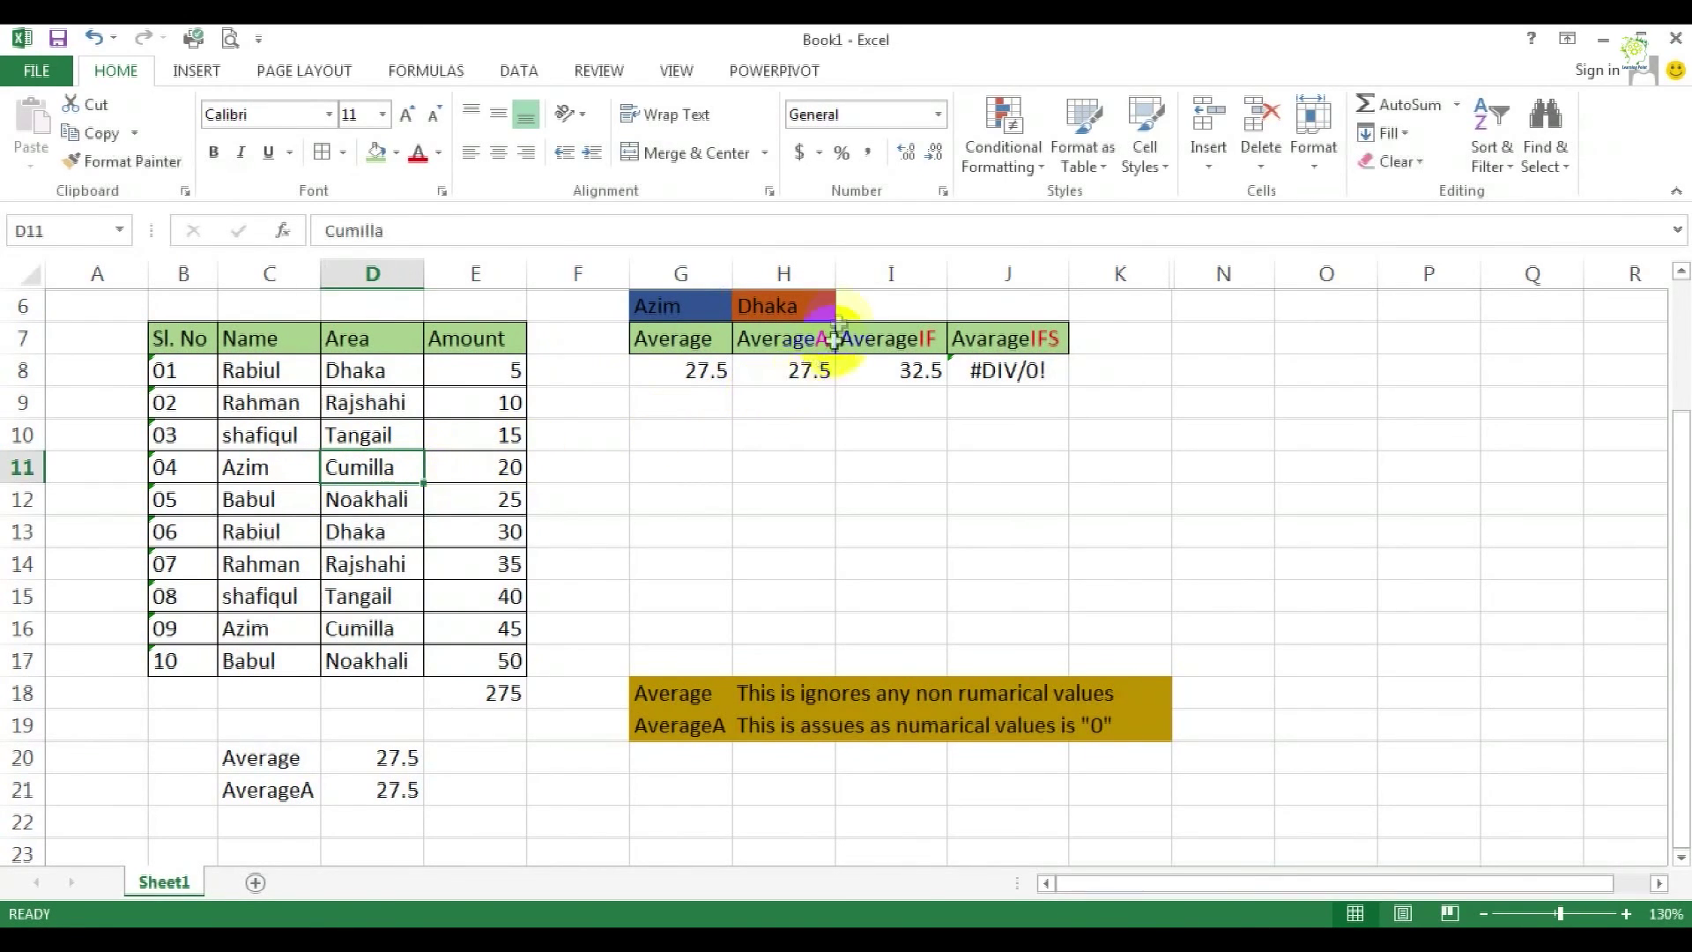
{"action": "left_click", "coordinate": [821, 307]}
{"action": "left_click", "coordinate": [846, 308]}
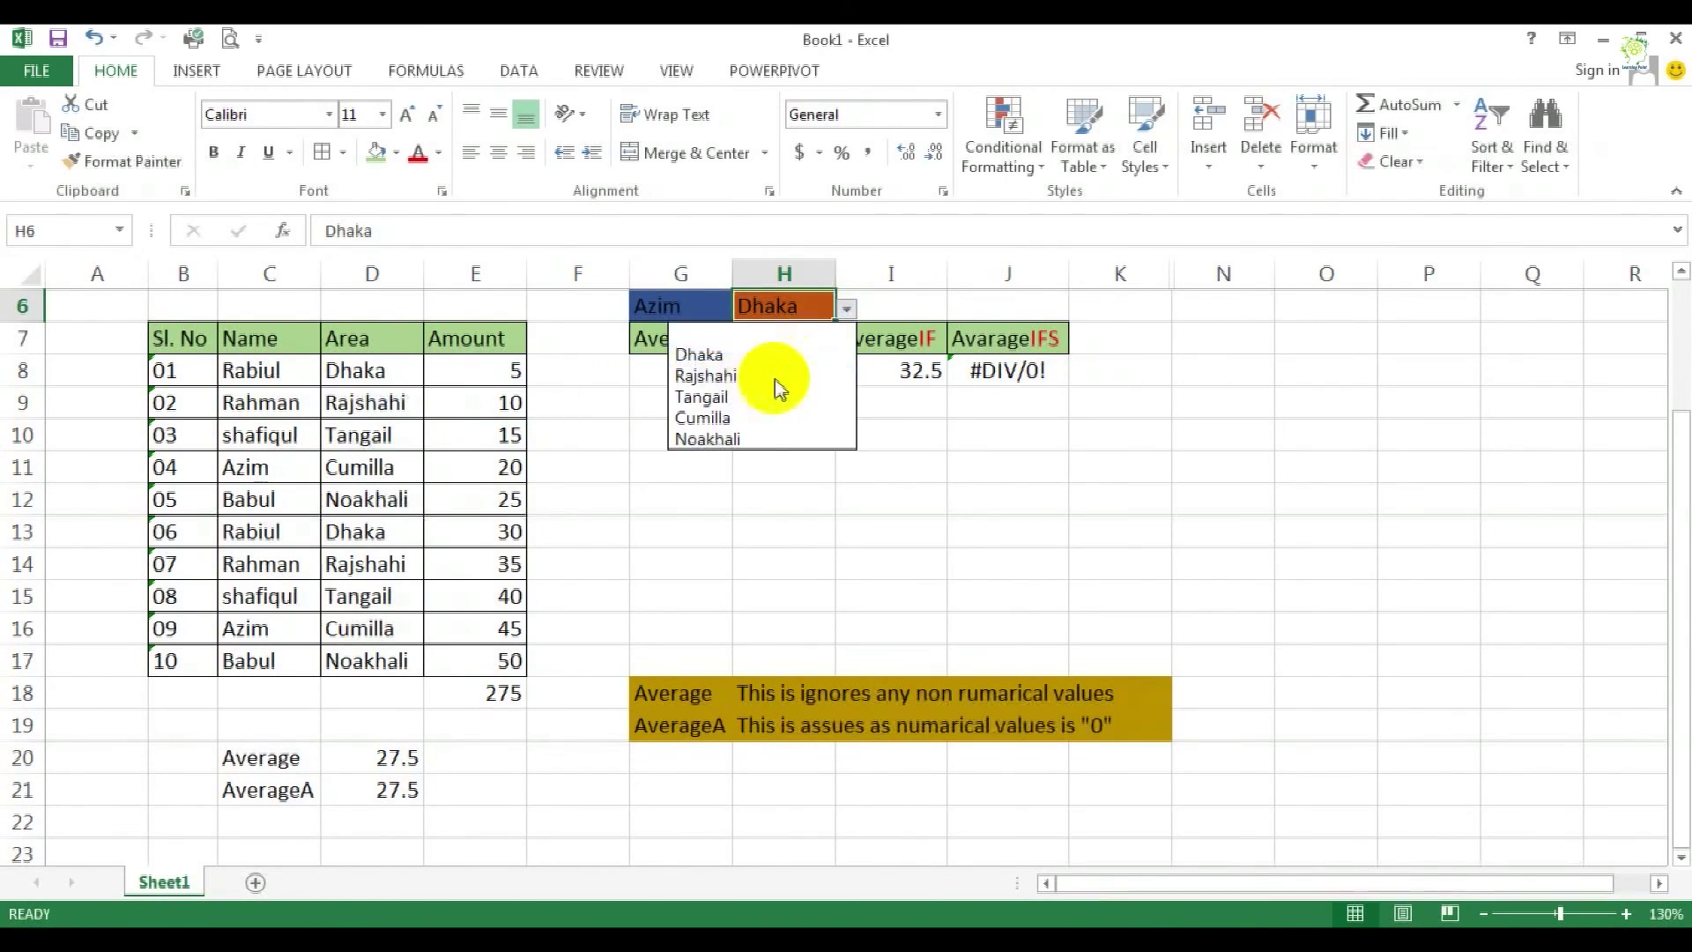
{"action": "left_click", "coordinate": [752, 419]}
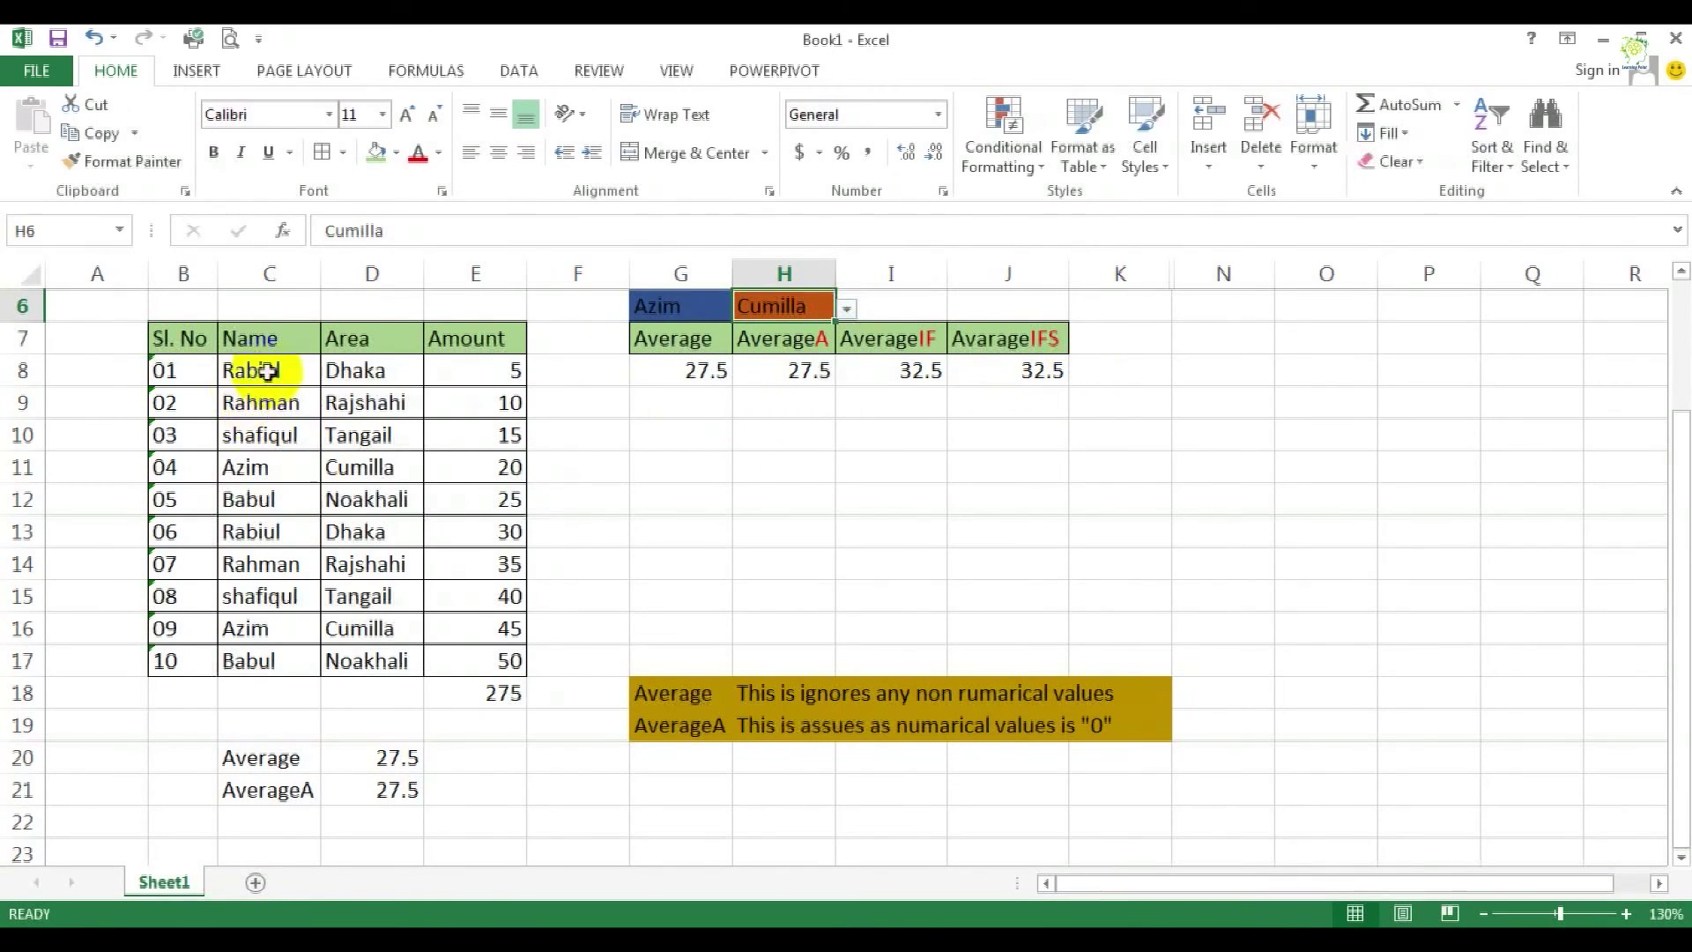
- Set the name criterion in G6 to the first listed name, as in C8
{"action": "left_click", "coordinate": [708, 313]}
{"action": "left_click", "coordinate": [743, 308]}
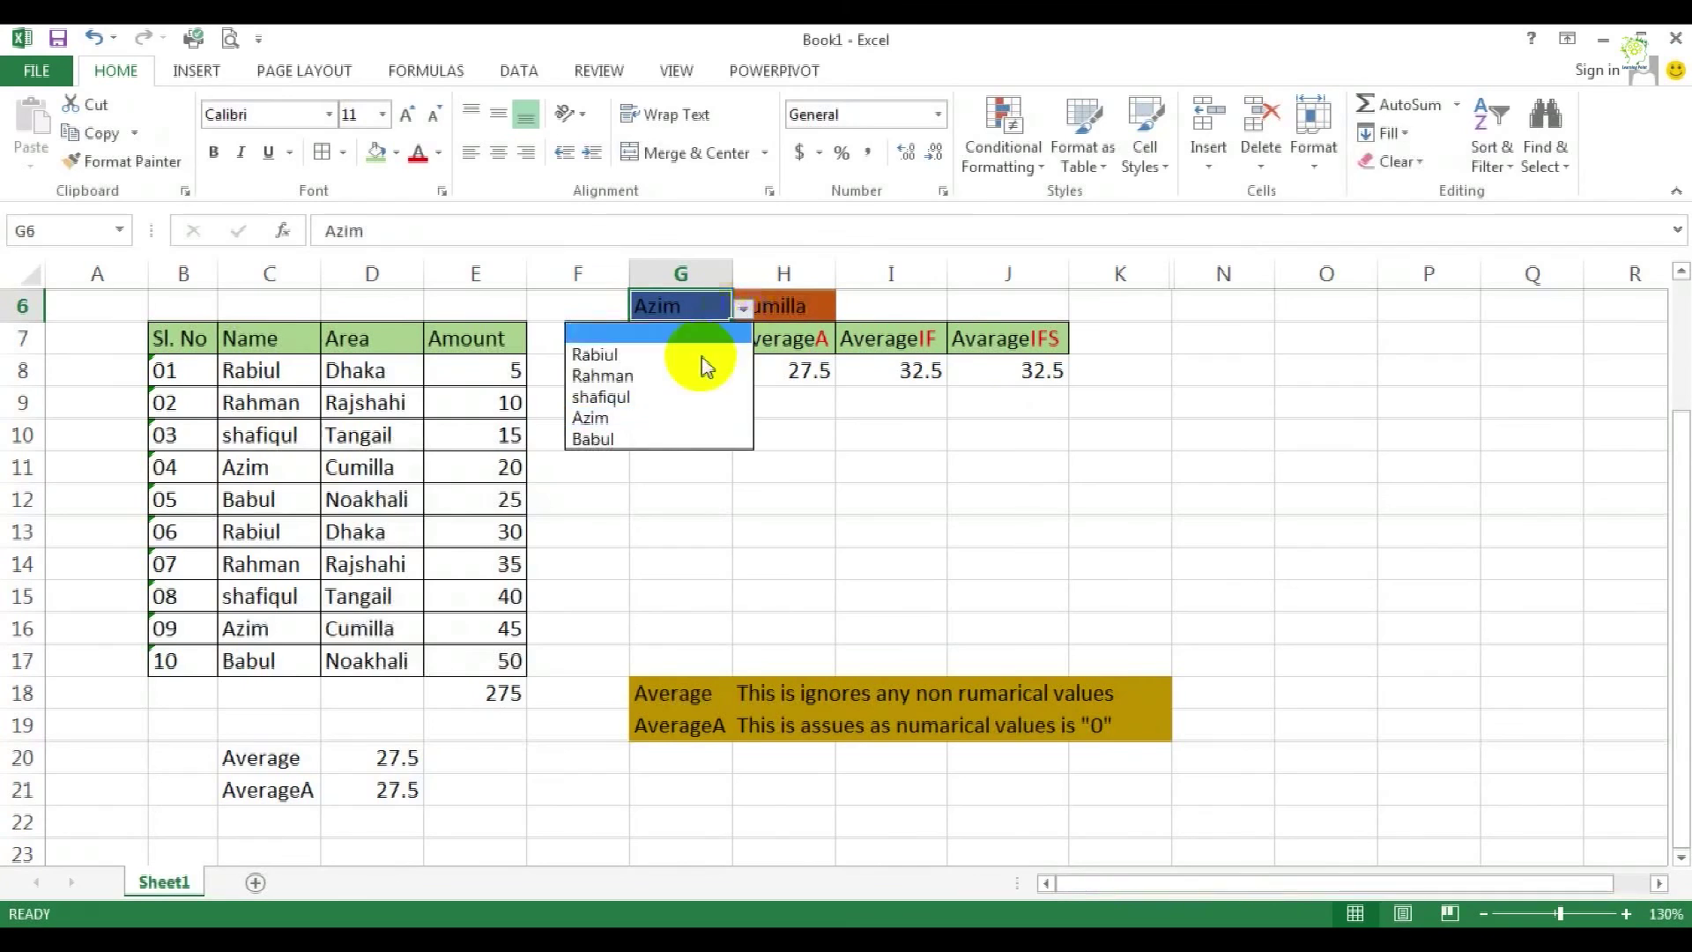
{"action": "left_click", "coordinate": [597, 352]}
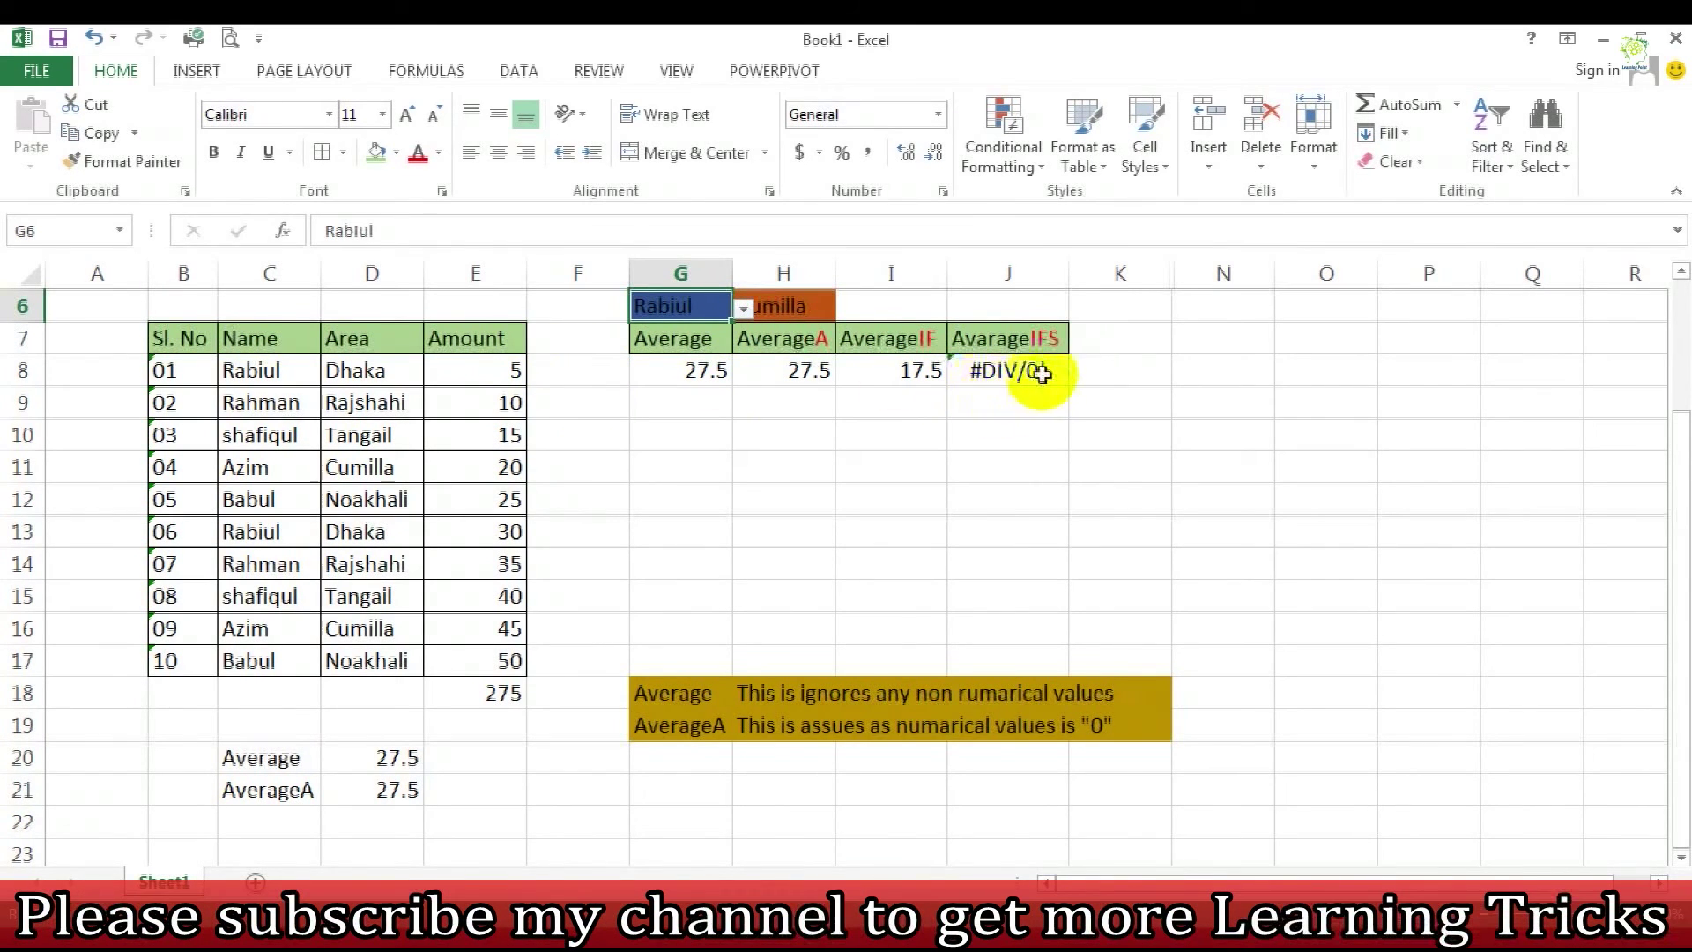
- Set the area criterion in H6 to Dhaka so it matches the name chosen in G6
{"action": "left_click", "coordinate": [796, 391]}
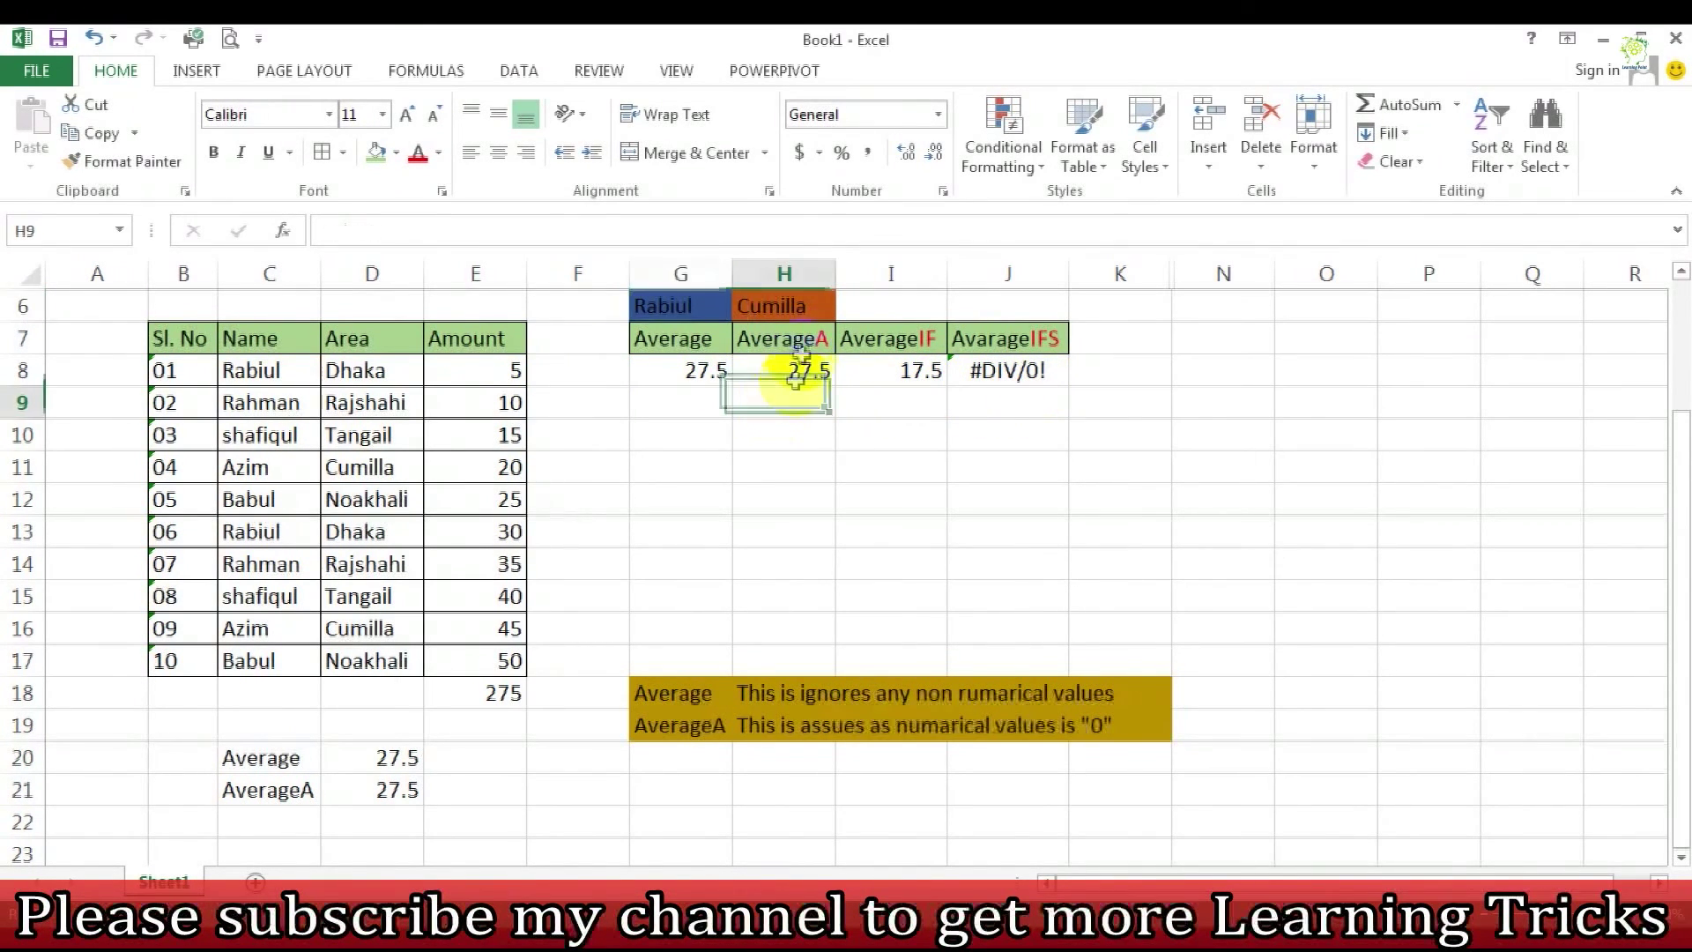
{"action": "left_click", "coordinate": [779, 312]}
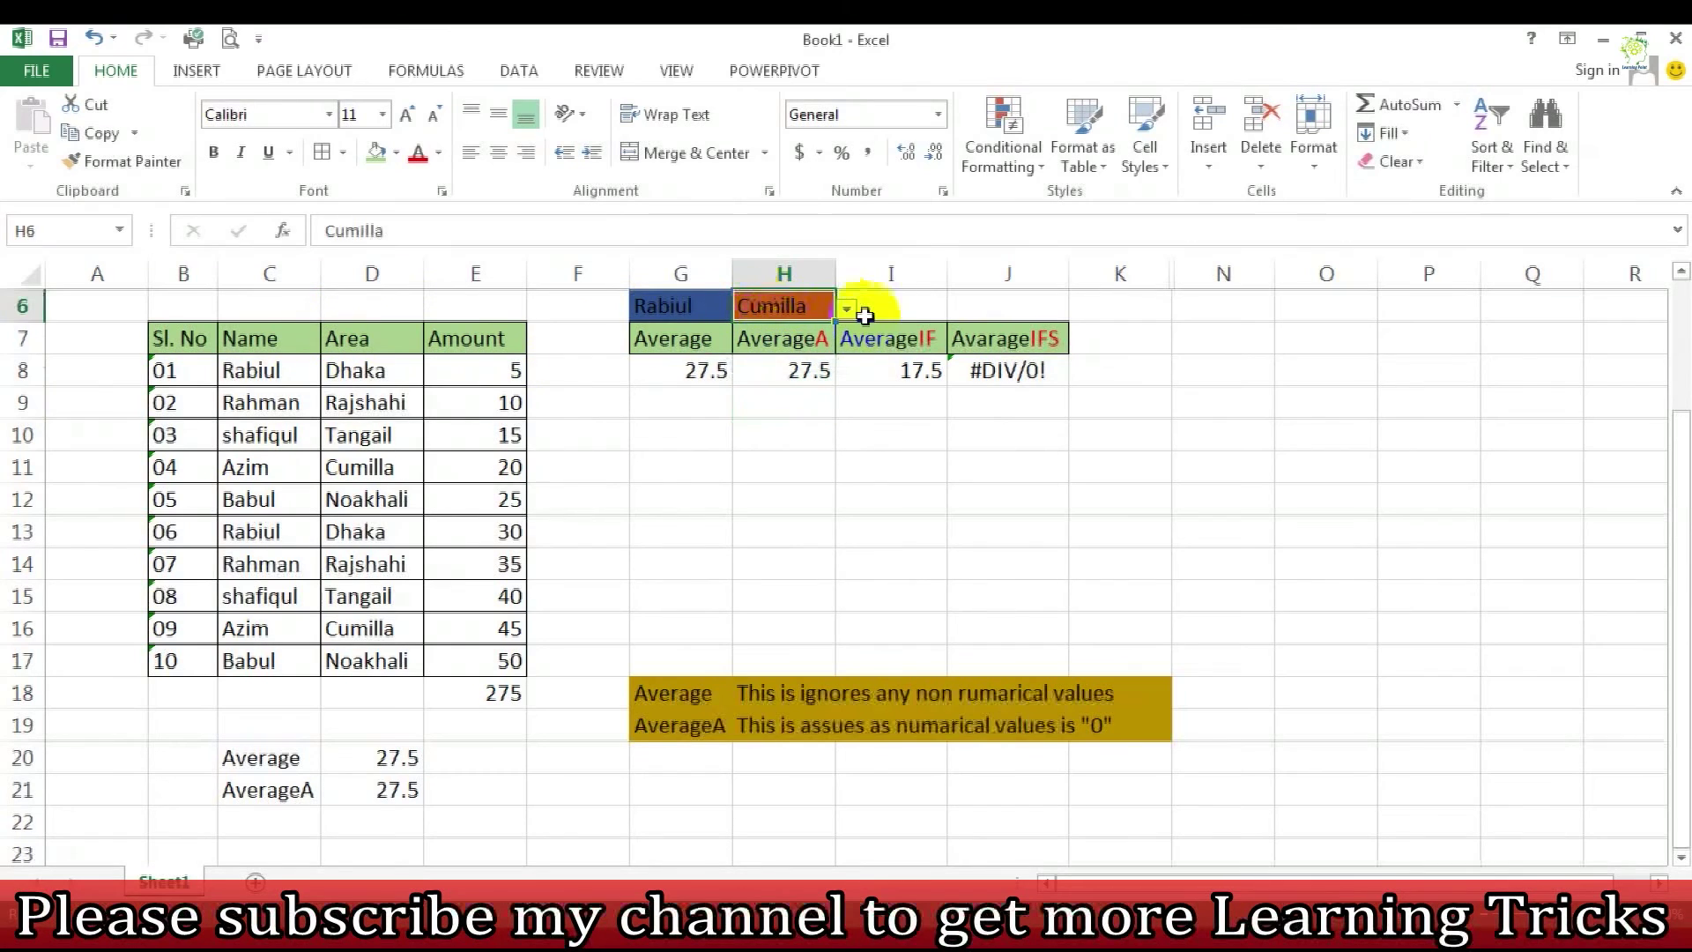
{"action": "left_click", "coordinate": [847, 310]}
{"action": "left_click", "coordinate": [758, 350]}
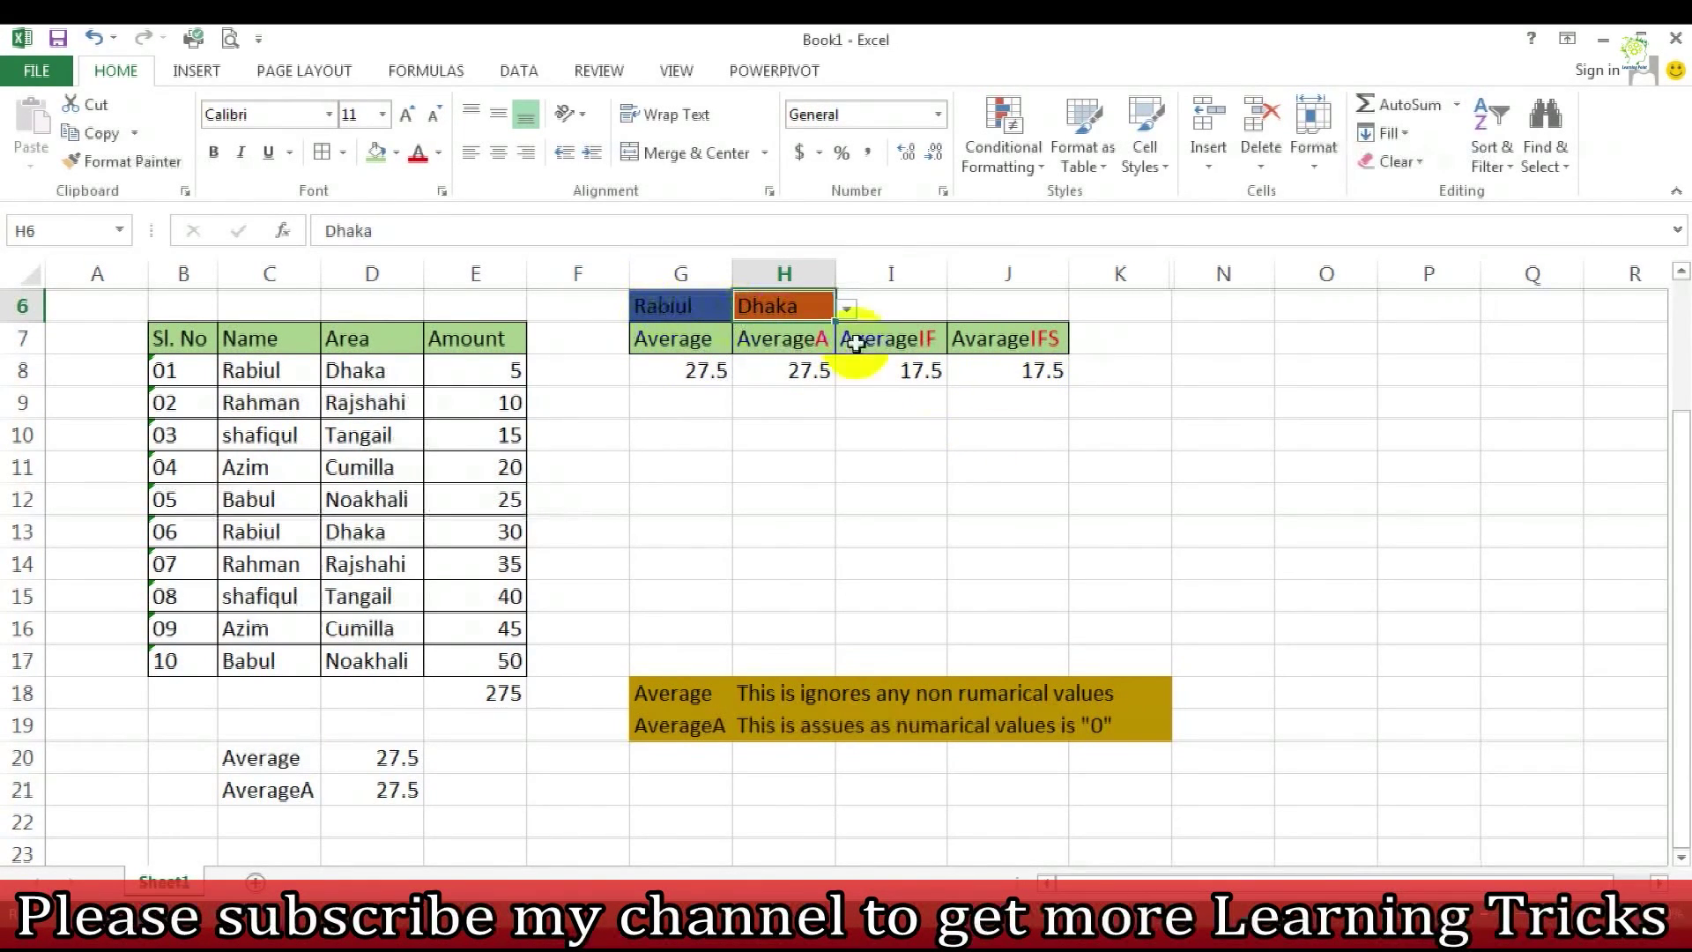
- Examine the G6 and H6 criteria arguments in the J8 AVERAGEIFS formula and the name criterion cell
{"action": "double_click", "coordinate": [1029, 370]}
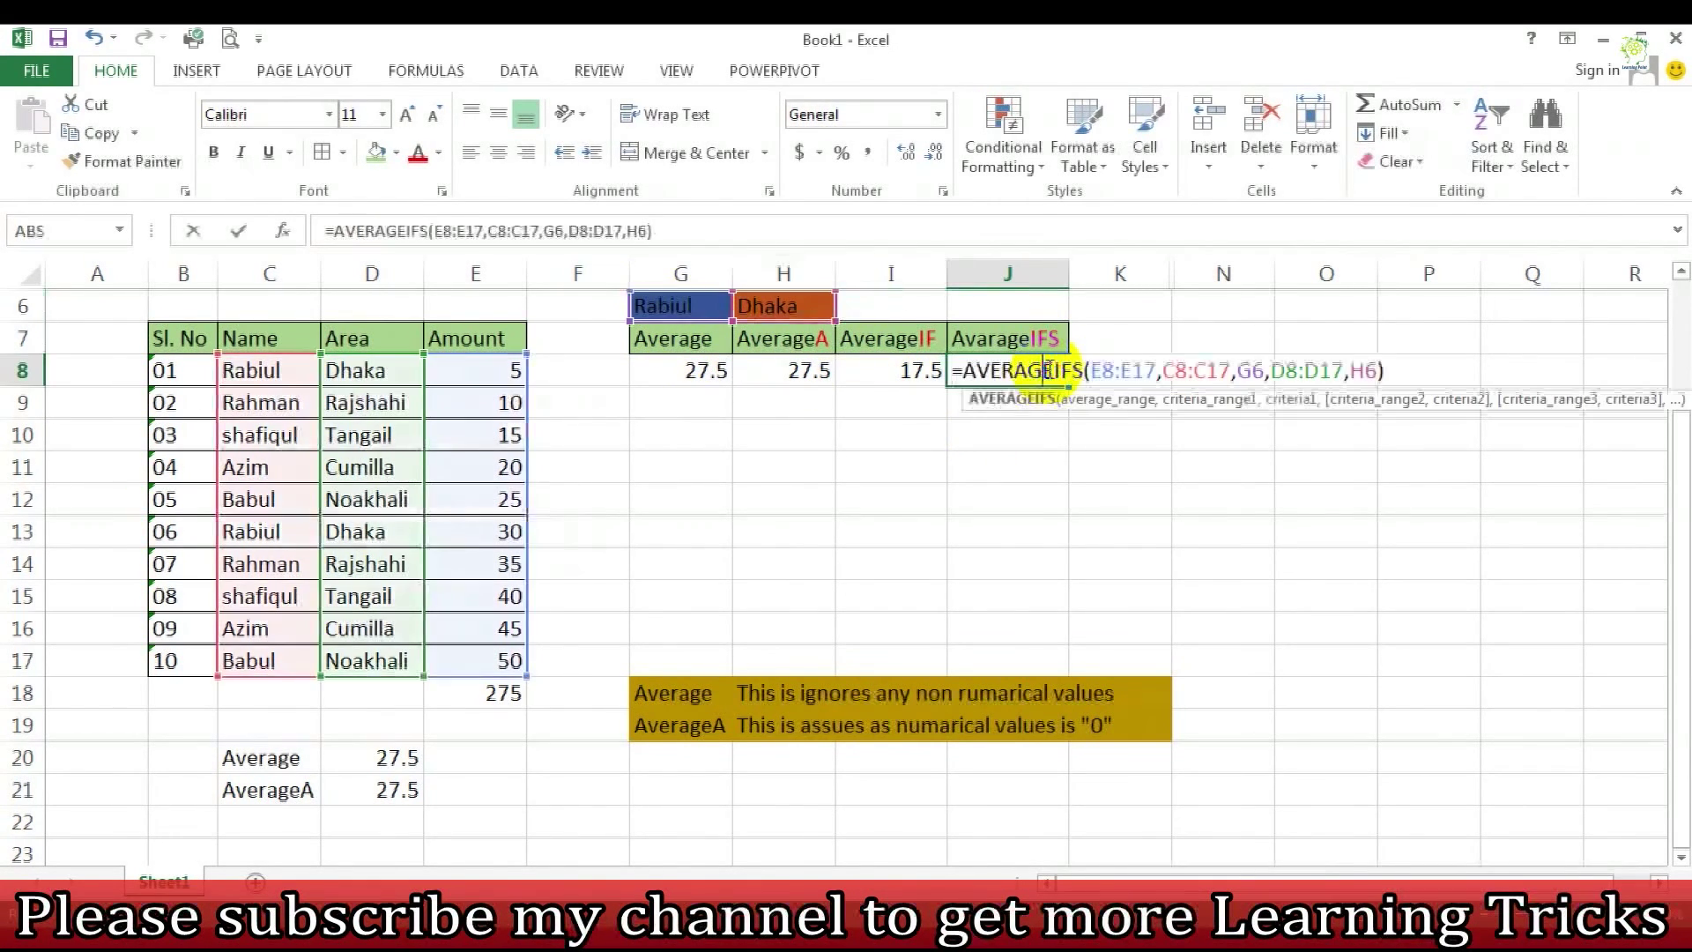
{"action": "left_click", "coordinate": [1252, 370]}
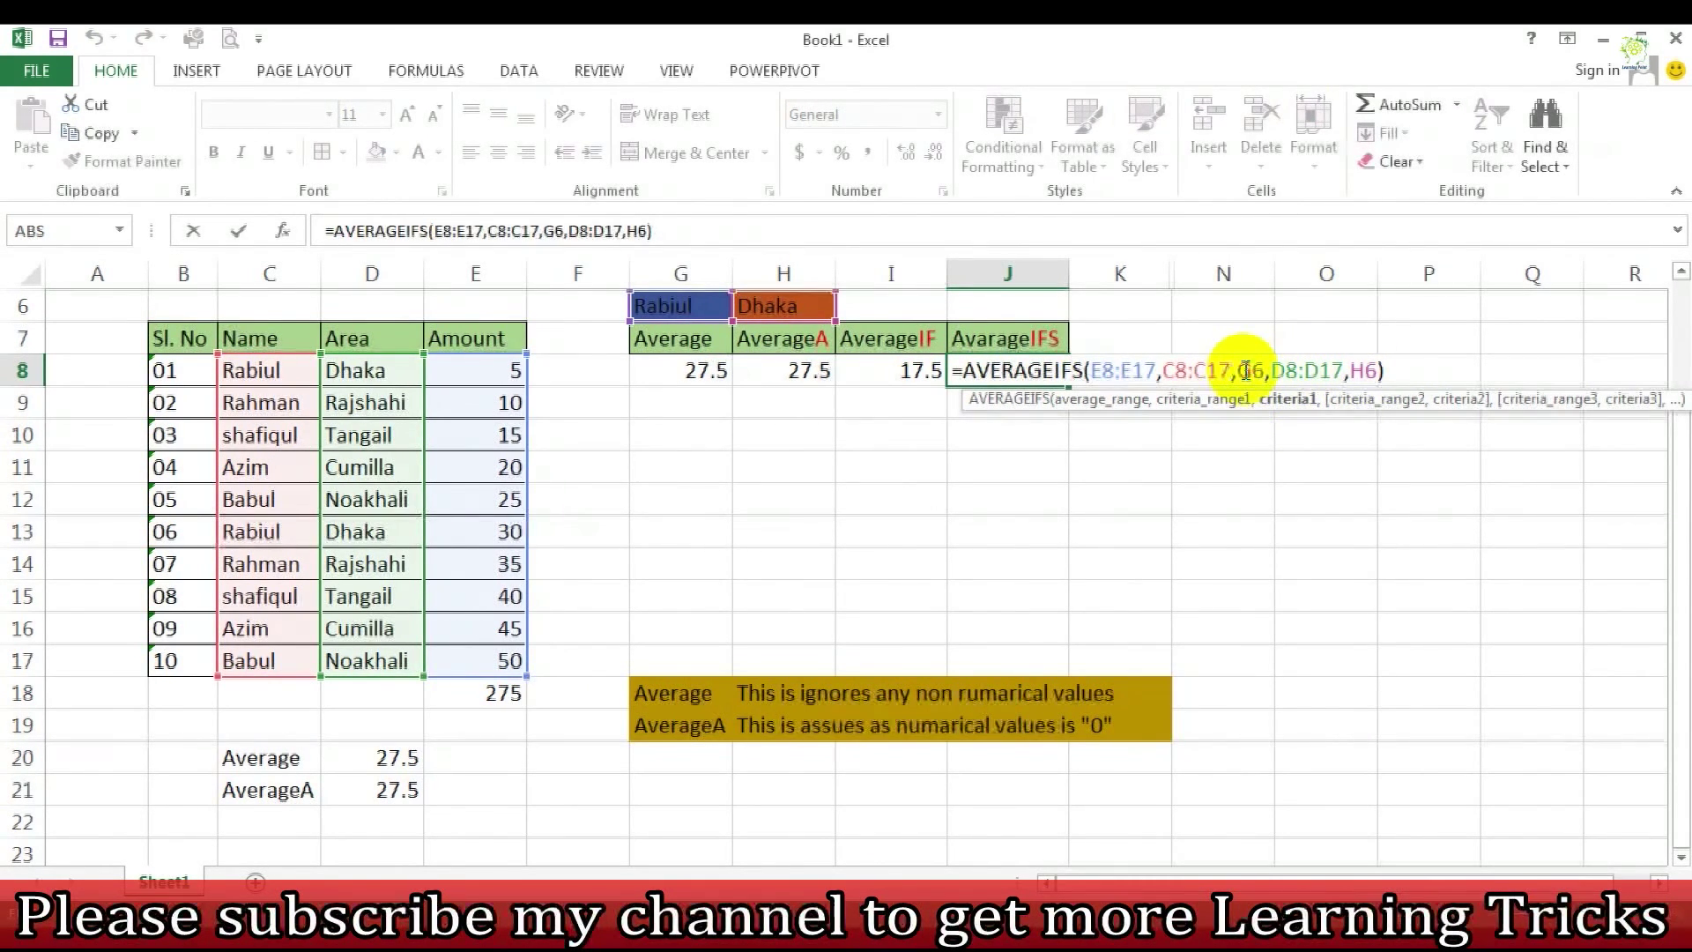
{"action": "double_click", "coordinate": [1368, 368]}
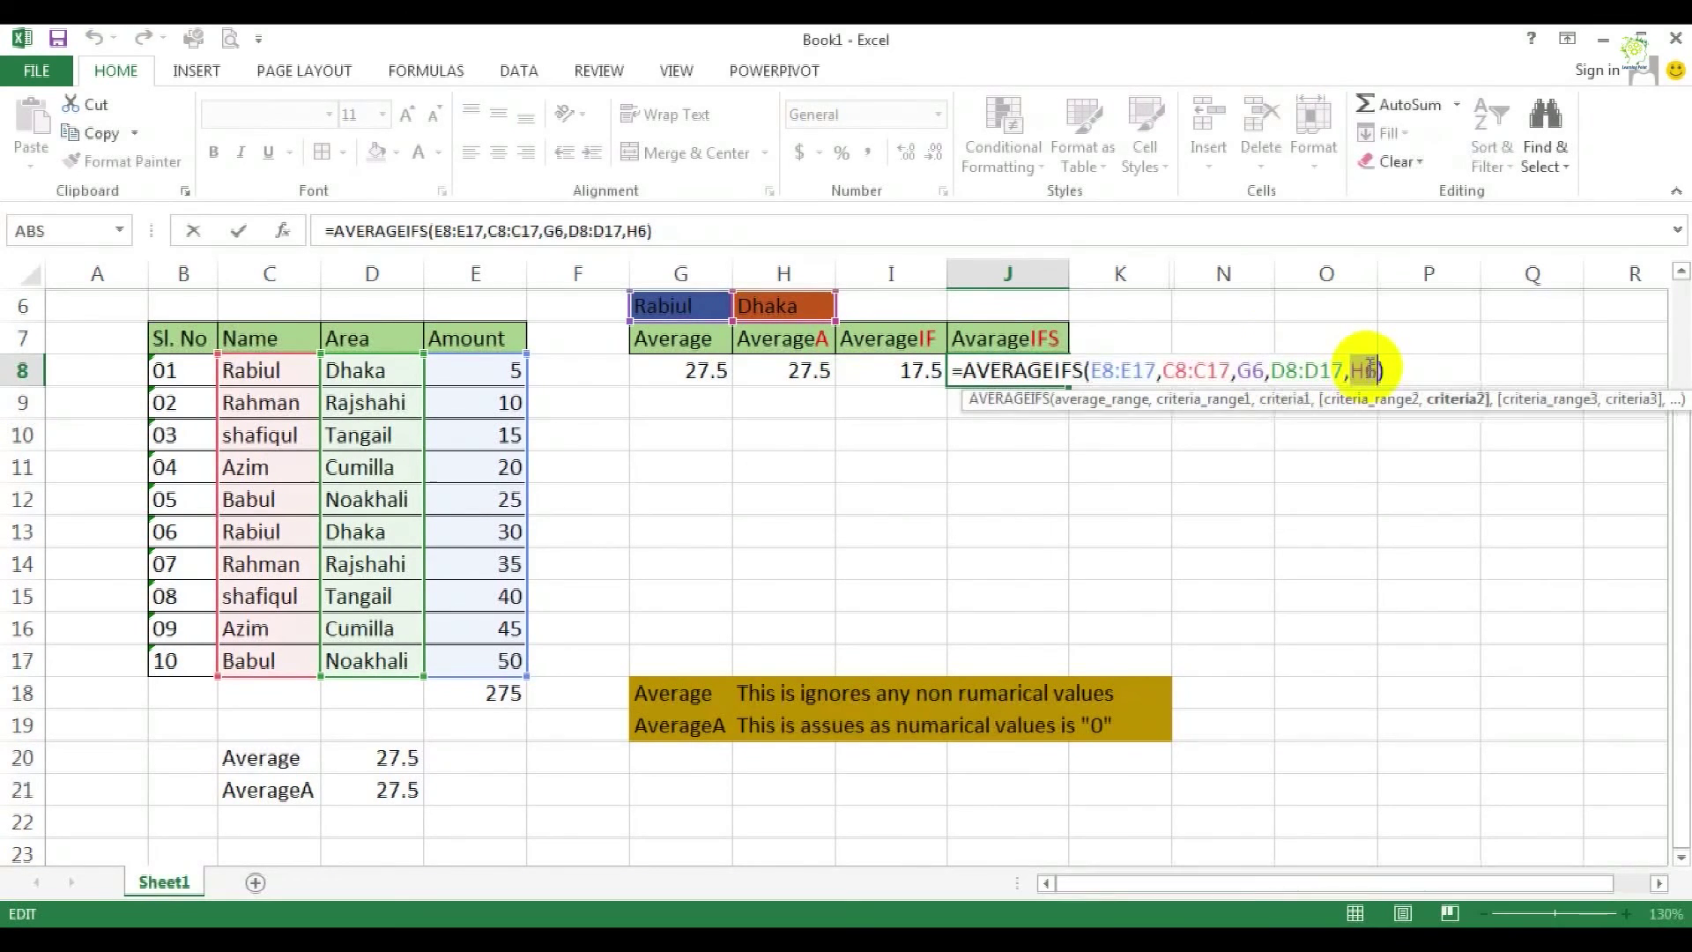
{"action": "key", "text": "Return"}
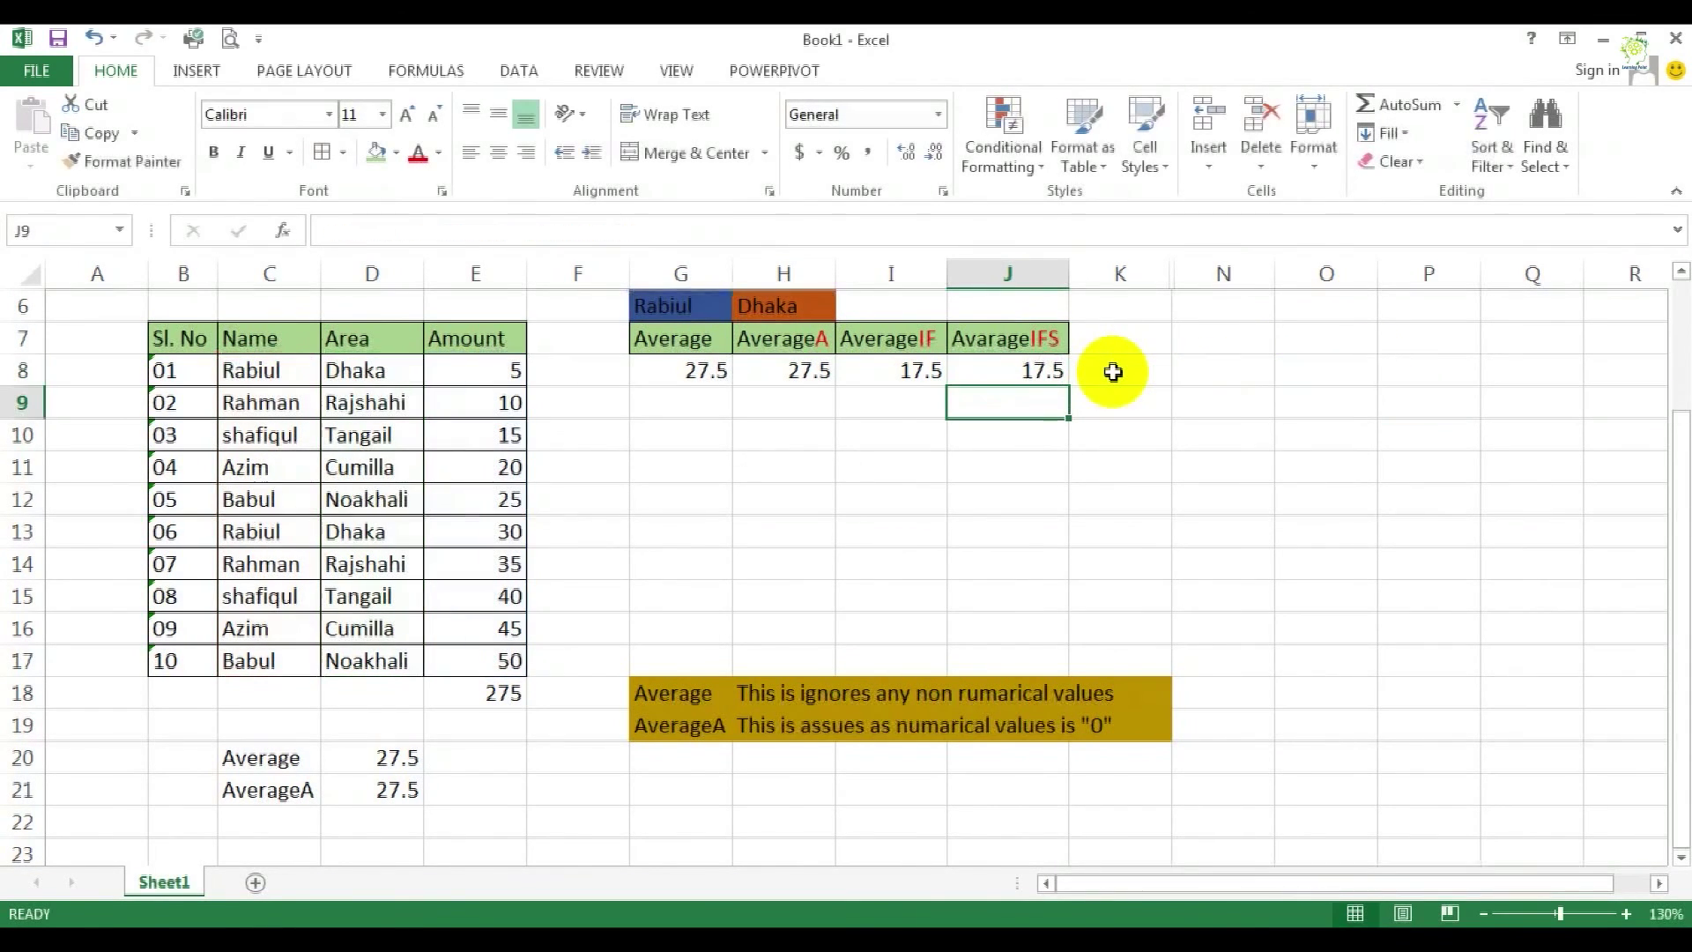
{"action": "left_click", "coordinate": [718, 310]}
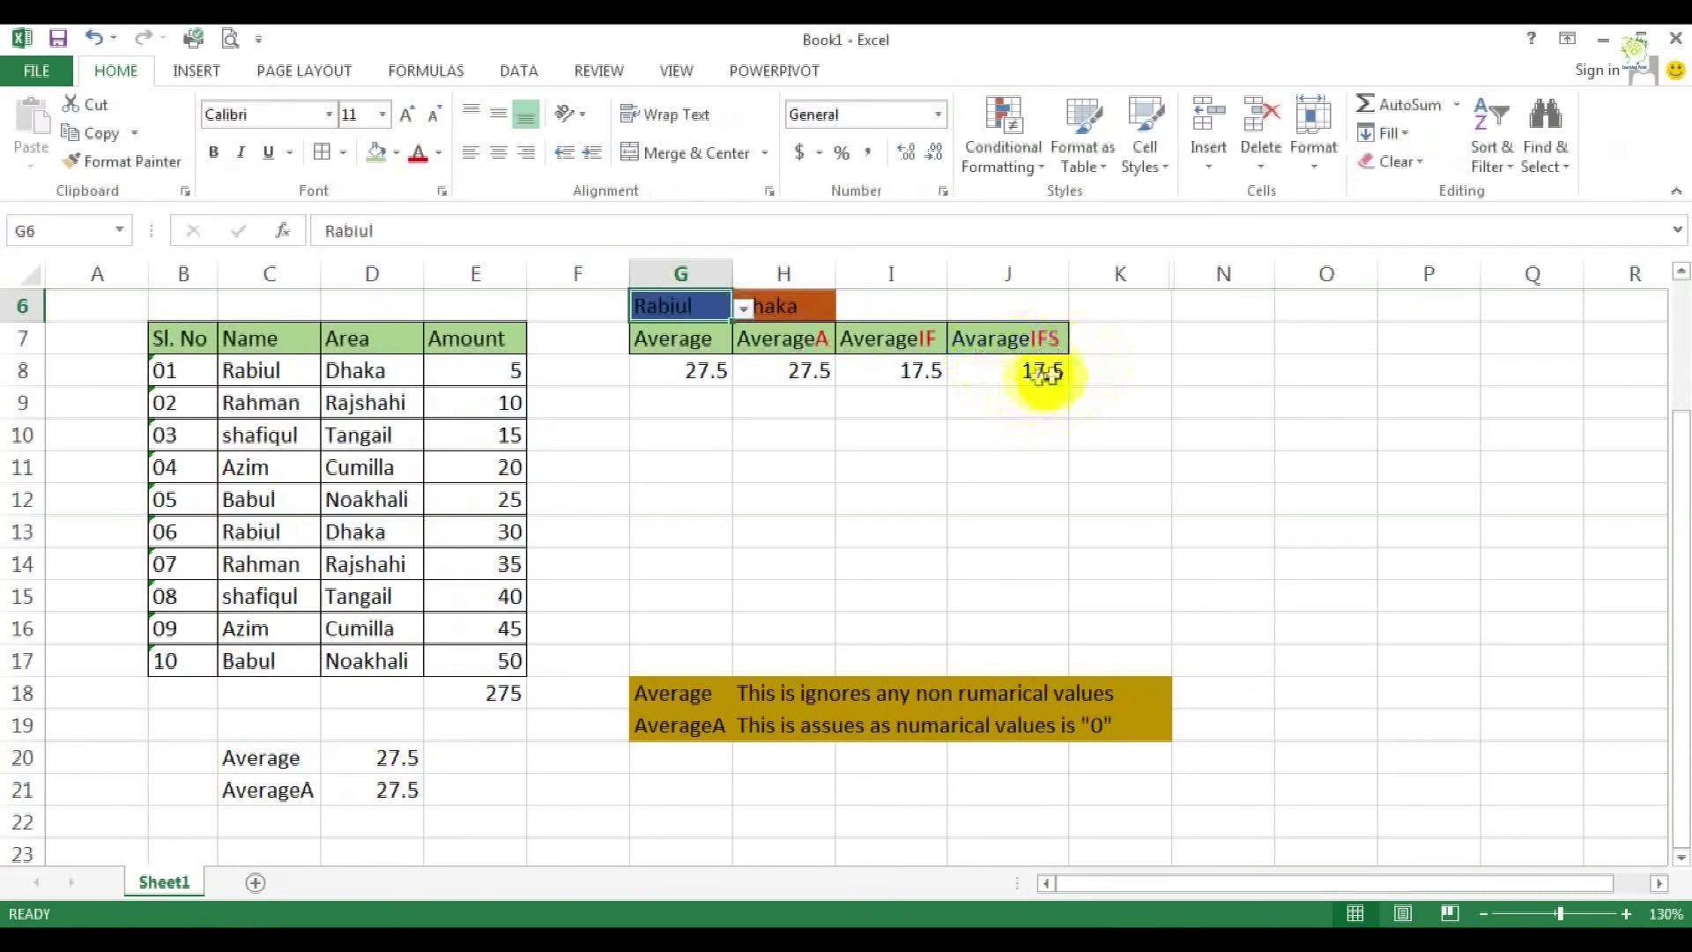
- Set the area criterion in H6 to Tangail to test a name and area mismatch
{"action": "left_click", "coordinate": [789, 309]}
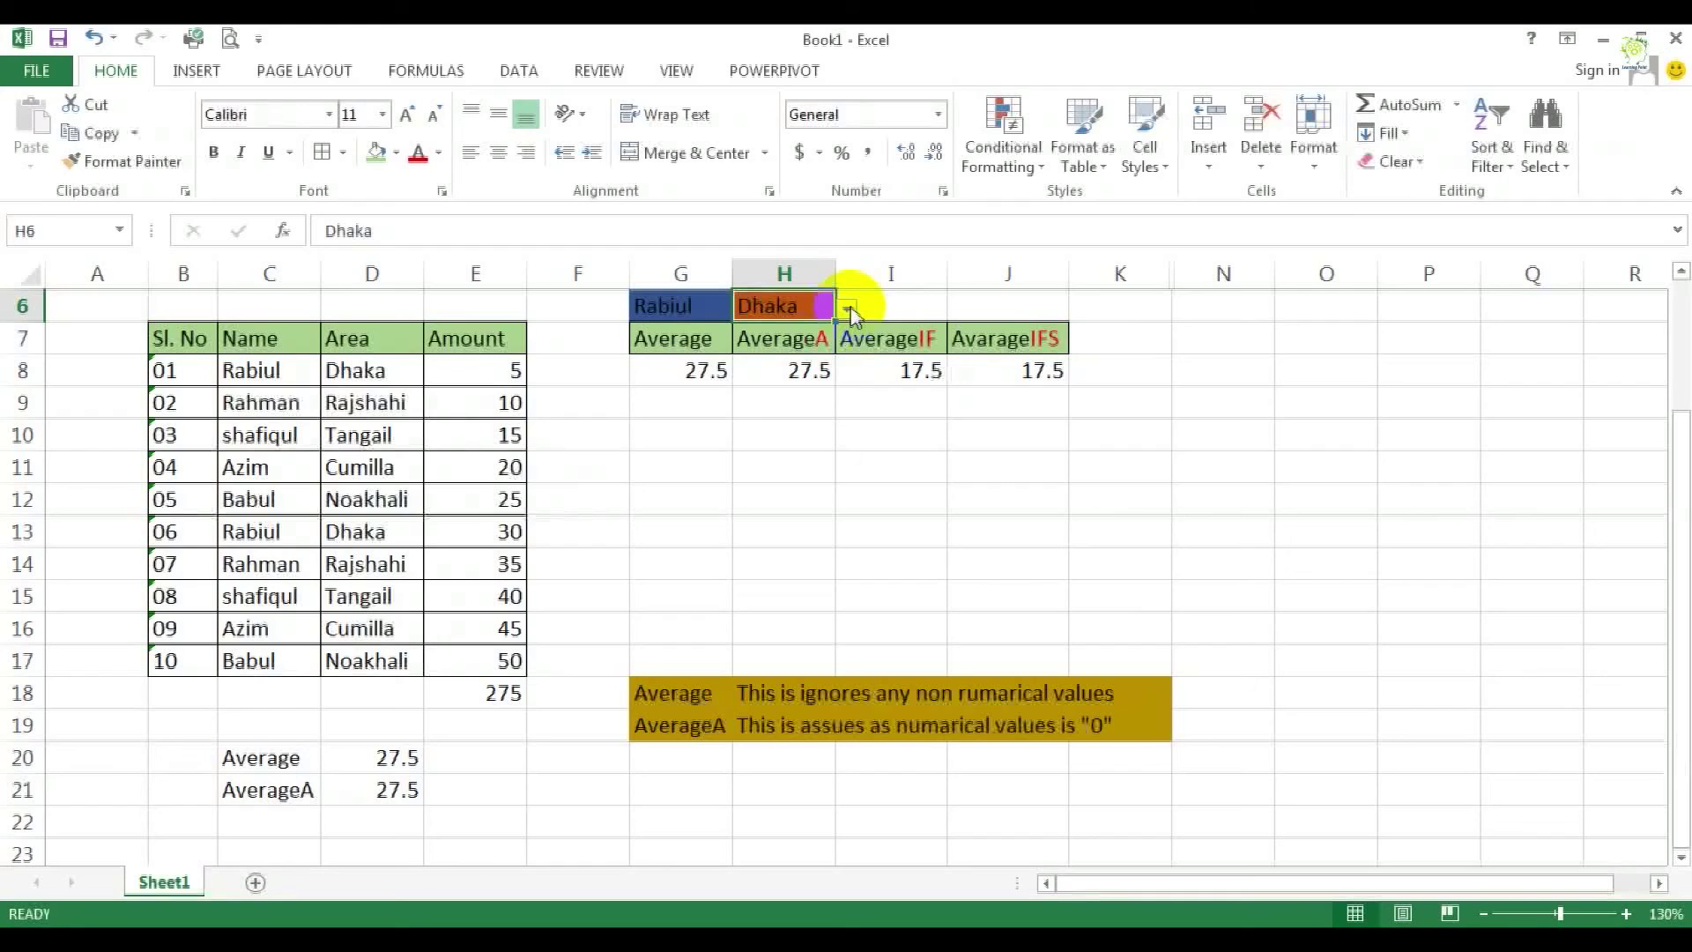
{"action": "left_click", "coordinate": [849, 309]}
{"action": "left_click", "coordinate": [774, 393]}
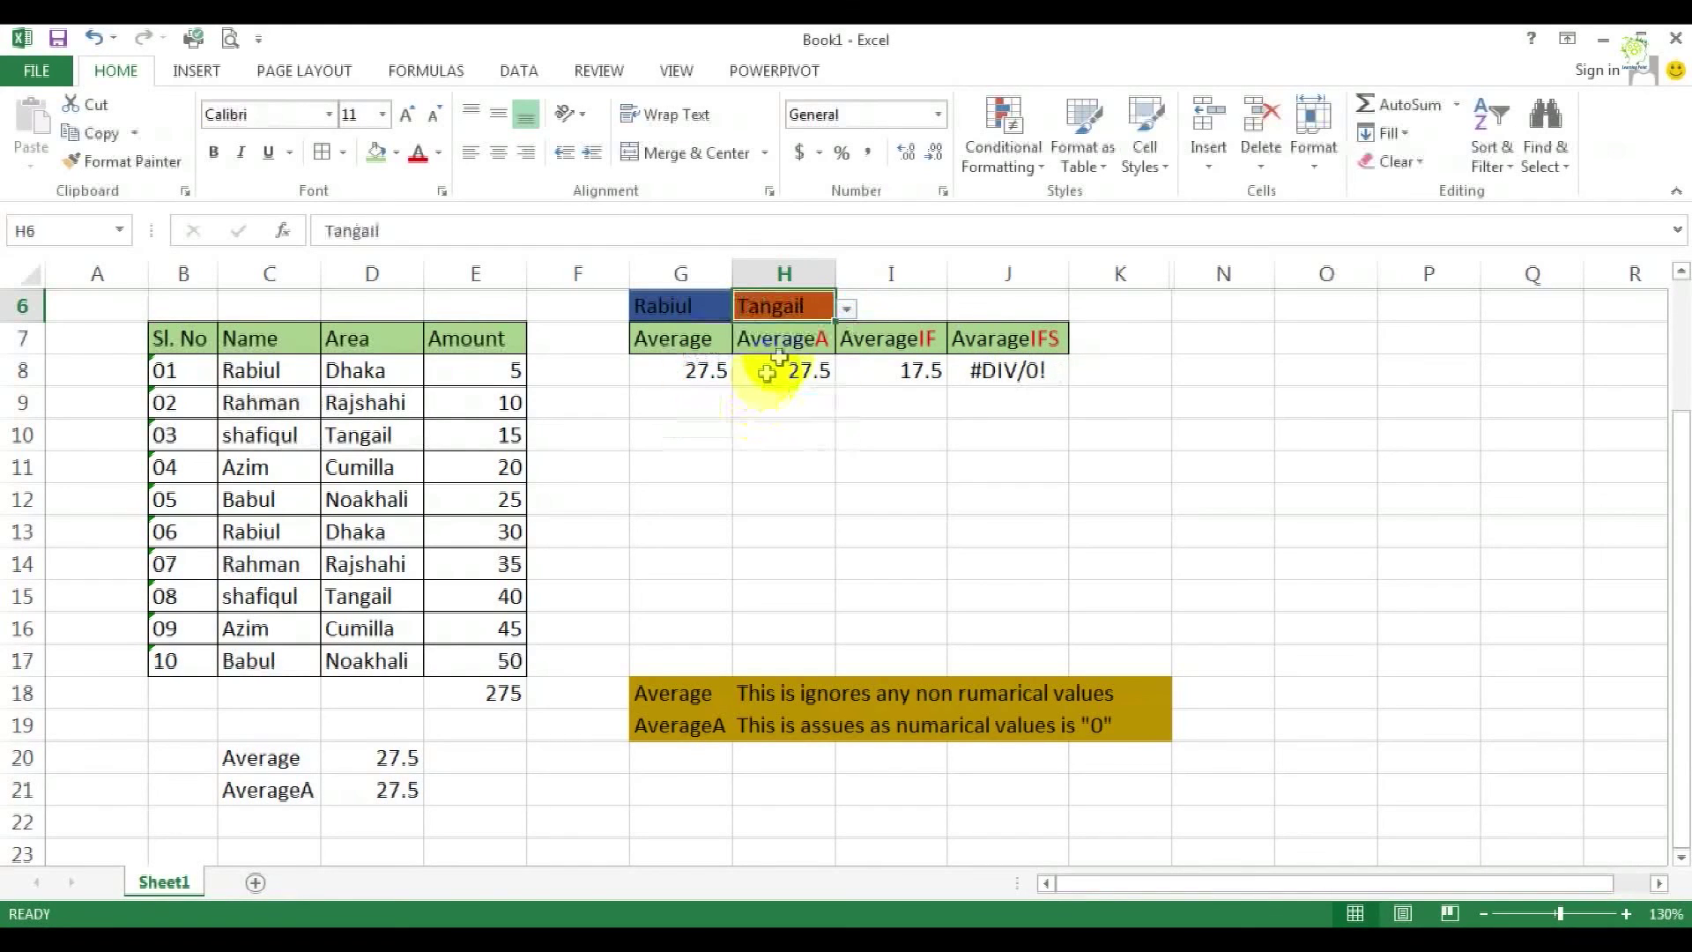
- Set the name criterion in G6 to the third listed name, as in C10, and check the formulas in J8 and I8
{"action": "left_click", "coordinate": [692, 308]}
{"action": "left_click", "coordinate": [743, 309]}
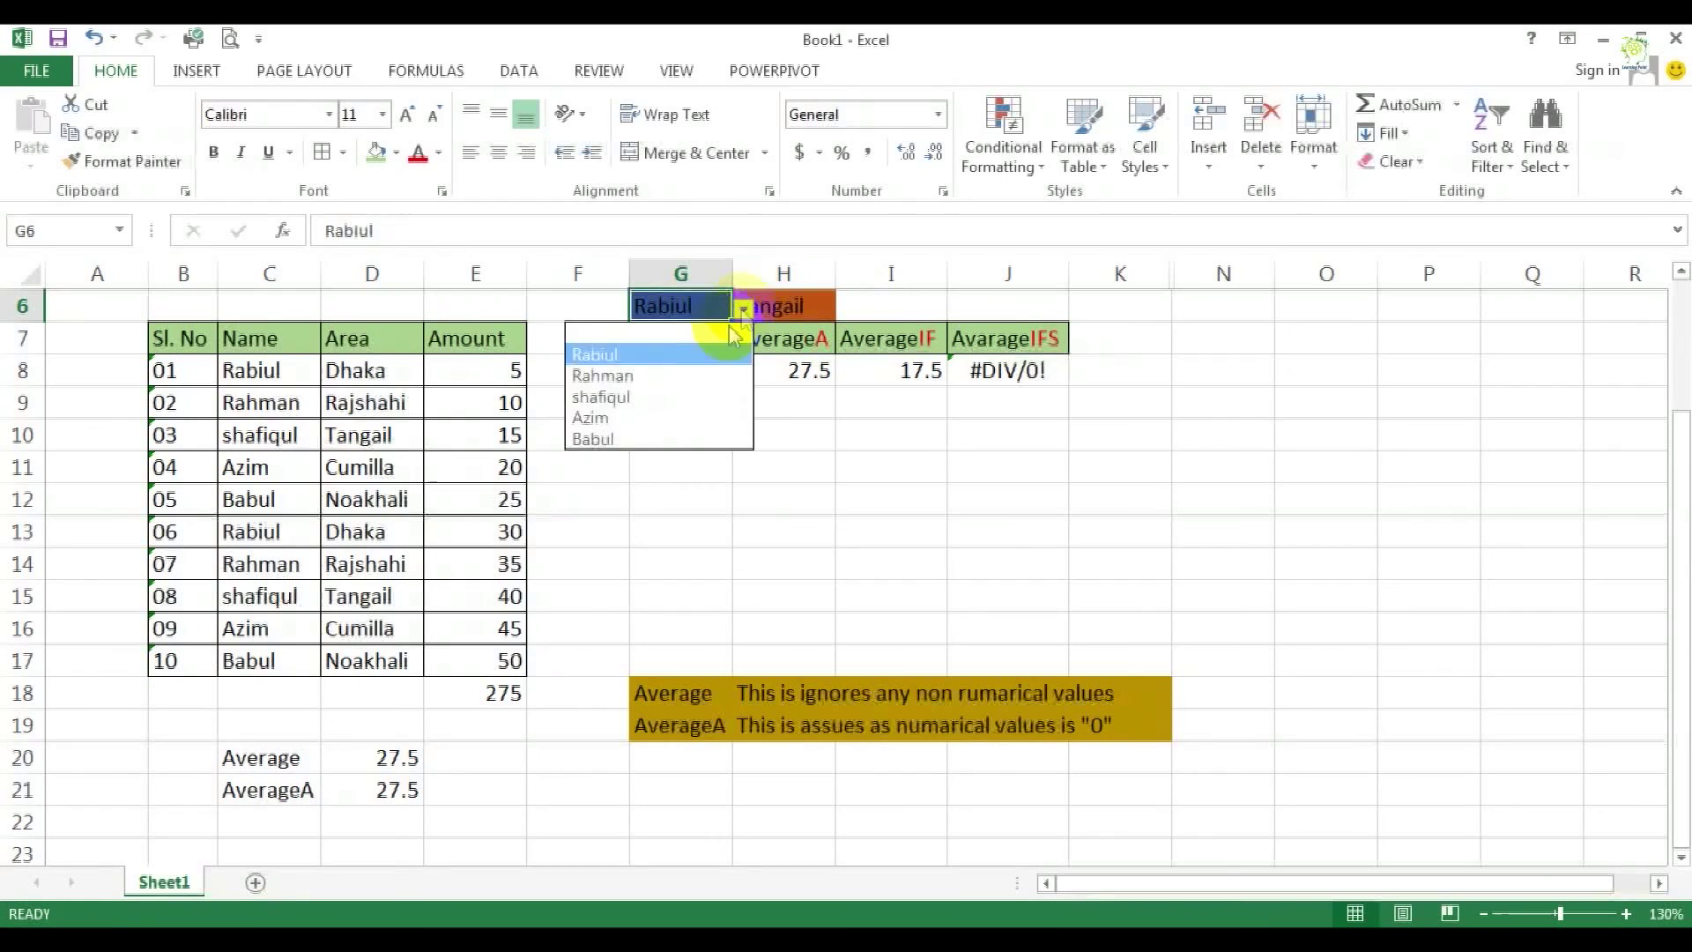
{"action": "left_click", "coordinate": [660, 397]}
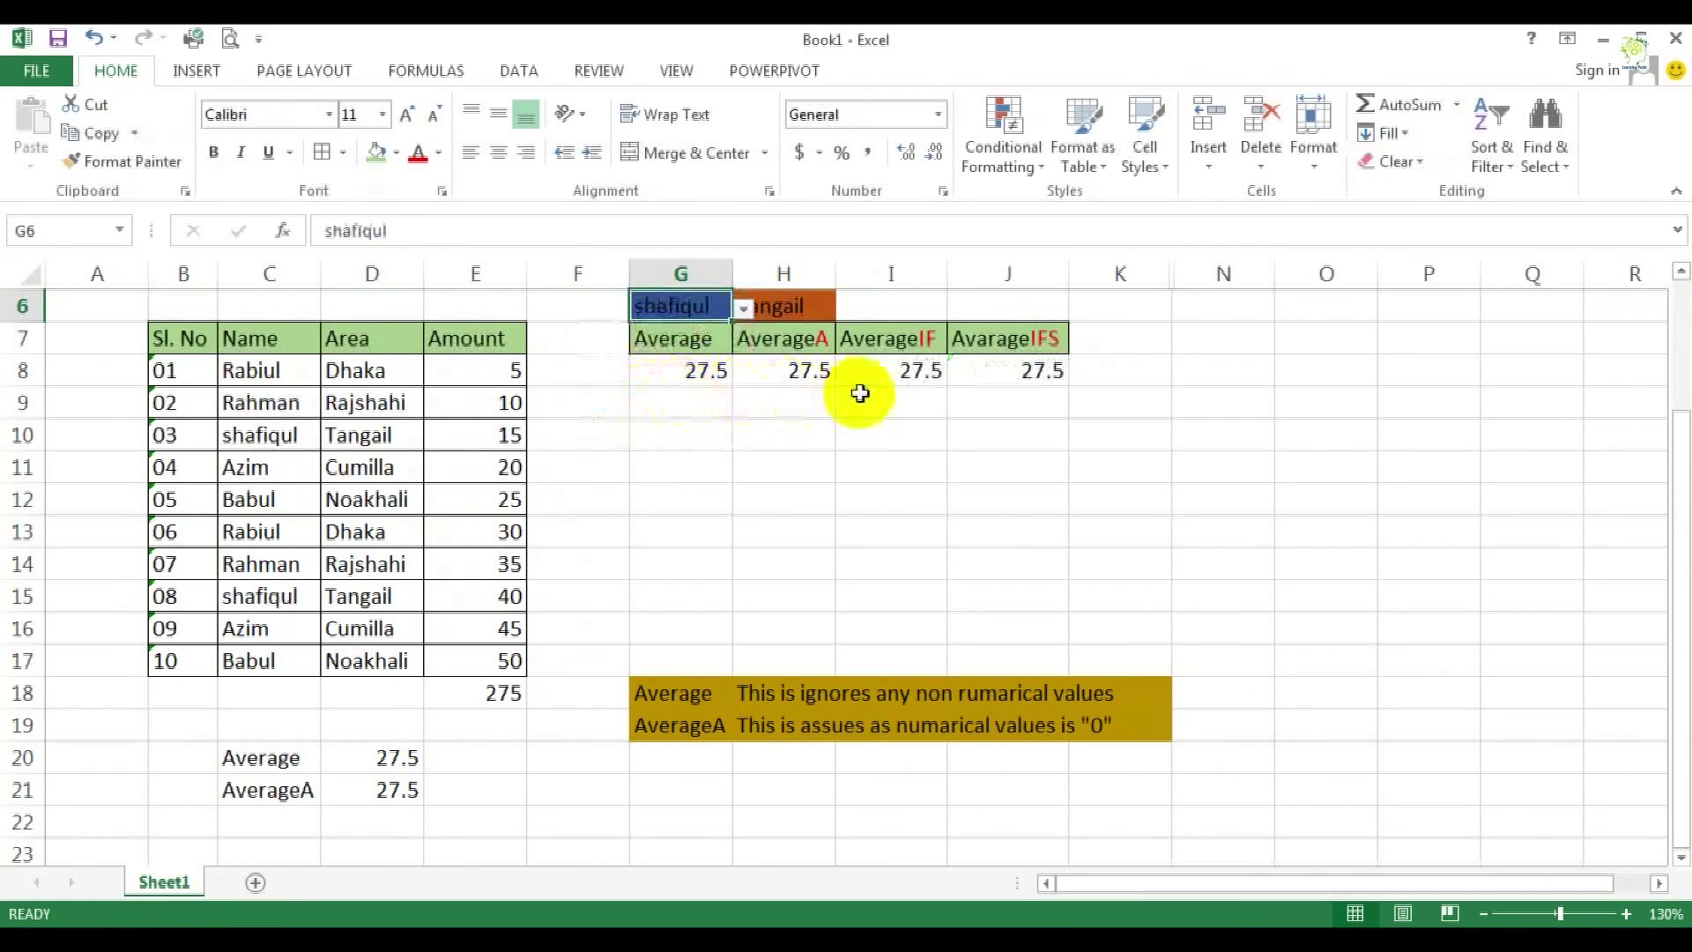
{"action": "left_click", "coordinate": [1047, 362]}
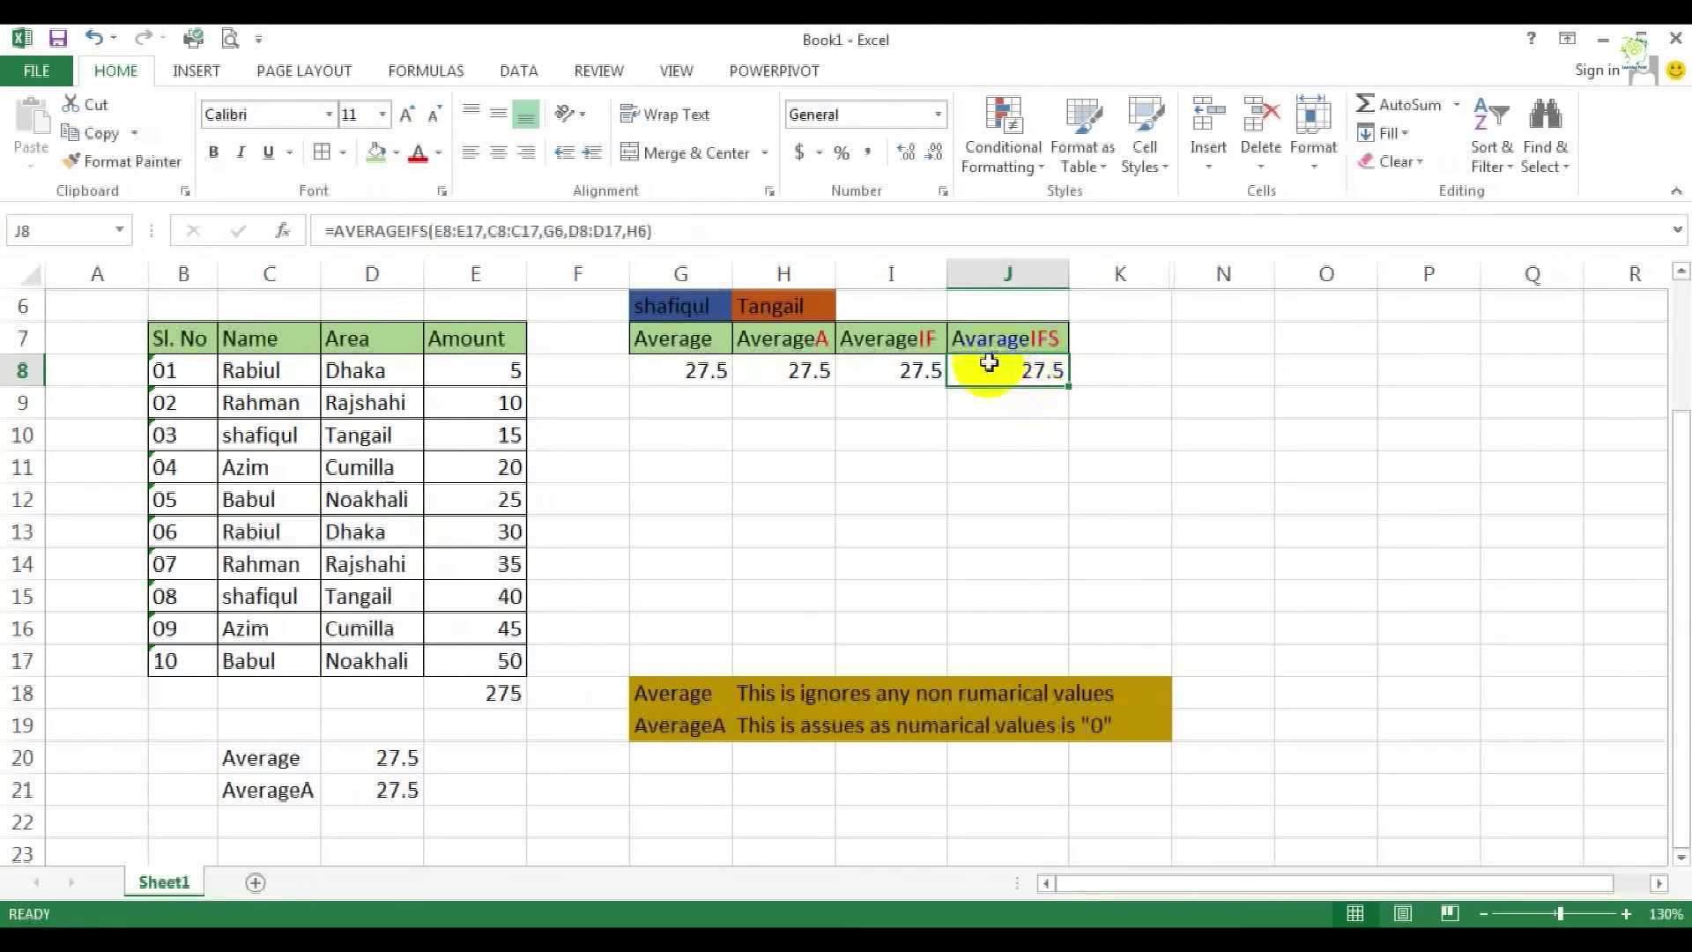
{"action": "left_click", "coordinate": [917, 369]}
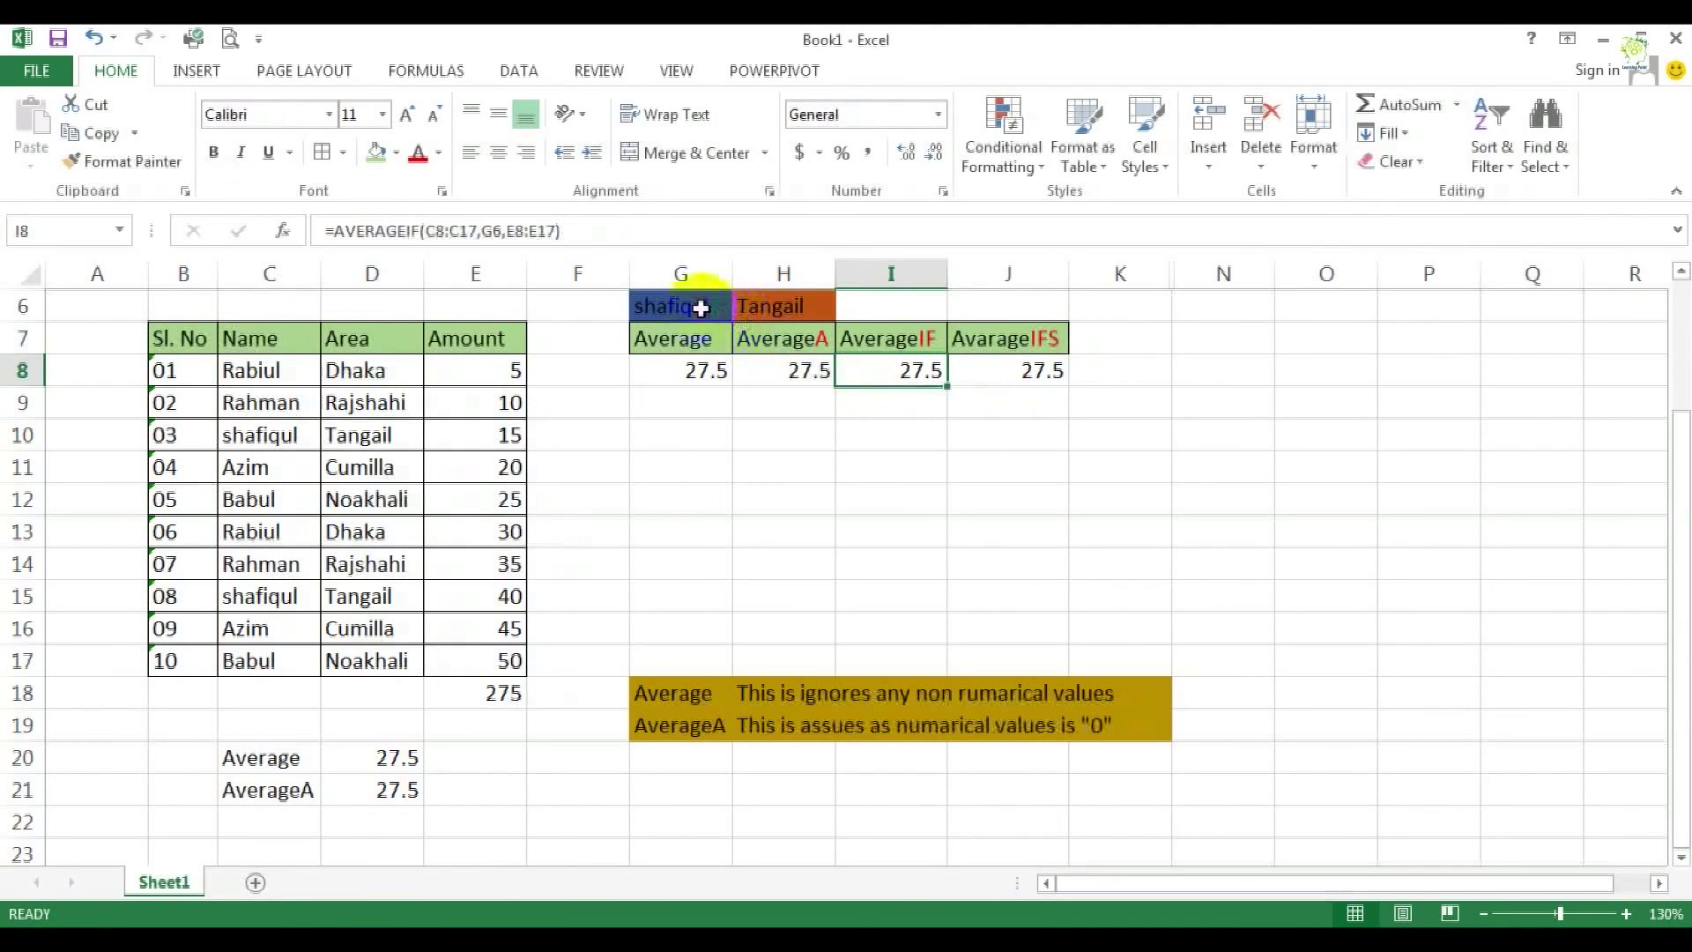
- Set the name criterion in G6 to the first listed name, as in C8, and check the AVERAGEIF result in I8
{"action": "left_click", "coordinate": [700, 307]}
{"action": "left_click", "coordinate": [745, 308]}
{"action": "left_click", "coordinate": [604, 353]}
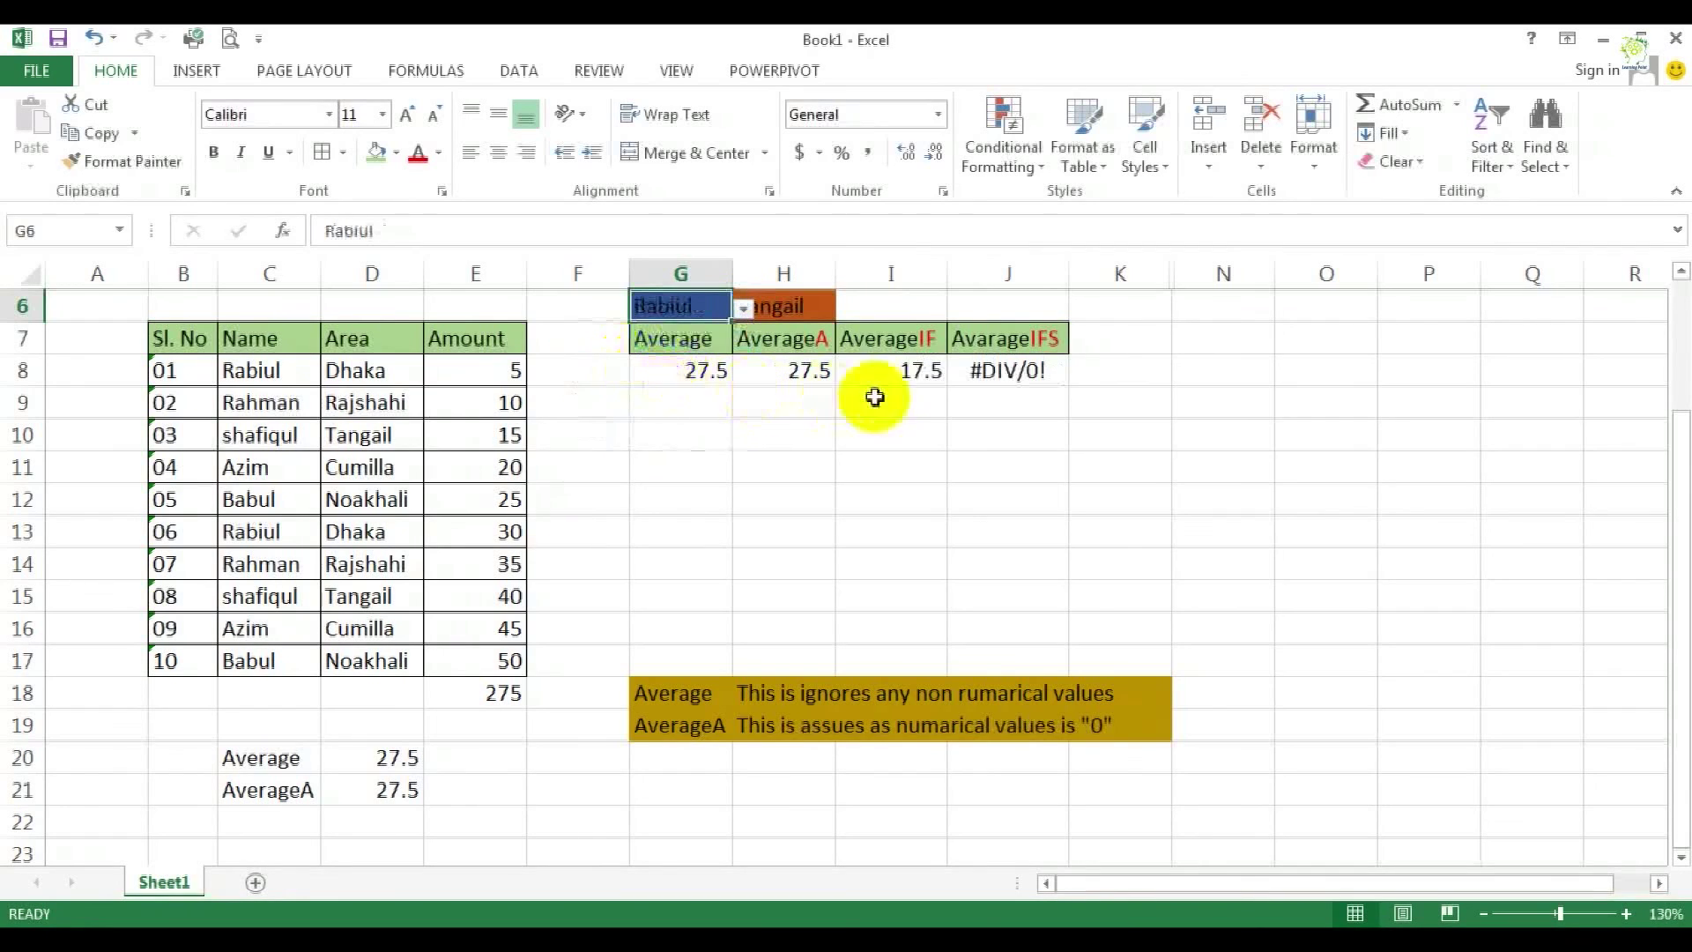
{"action": "left_click", "coordinate": [882, 369]}
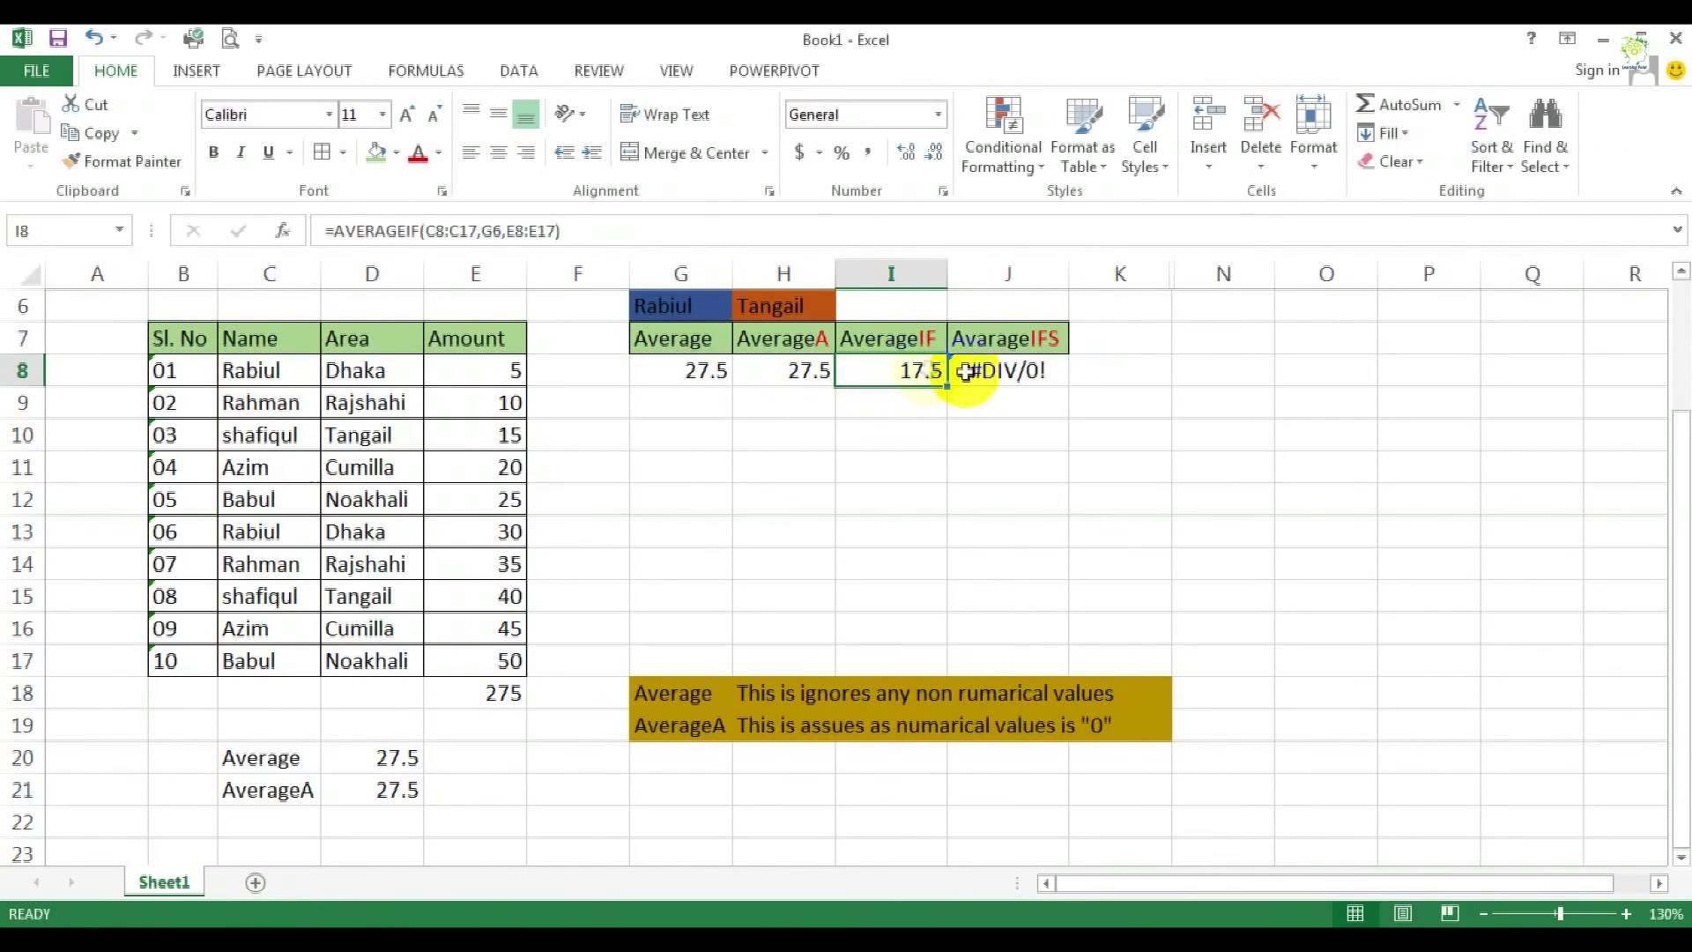
- Set the name criterion in G6 to the last listed name, as in C12, and check the AVERAGEIFS result in J8
{"action": "left_click", "coordinate": [721, 307]}
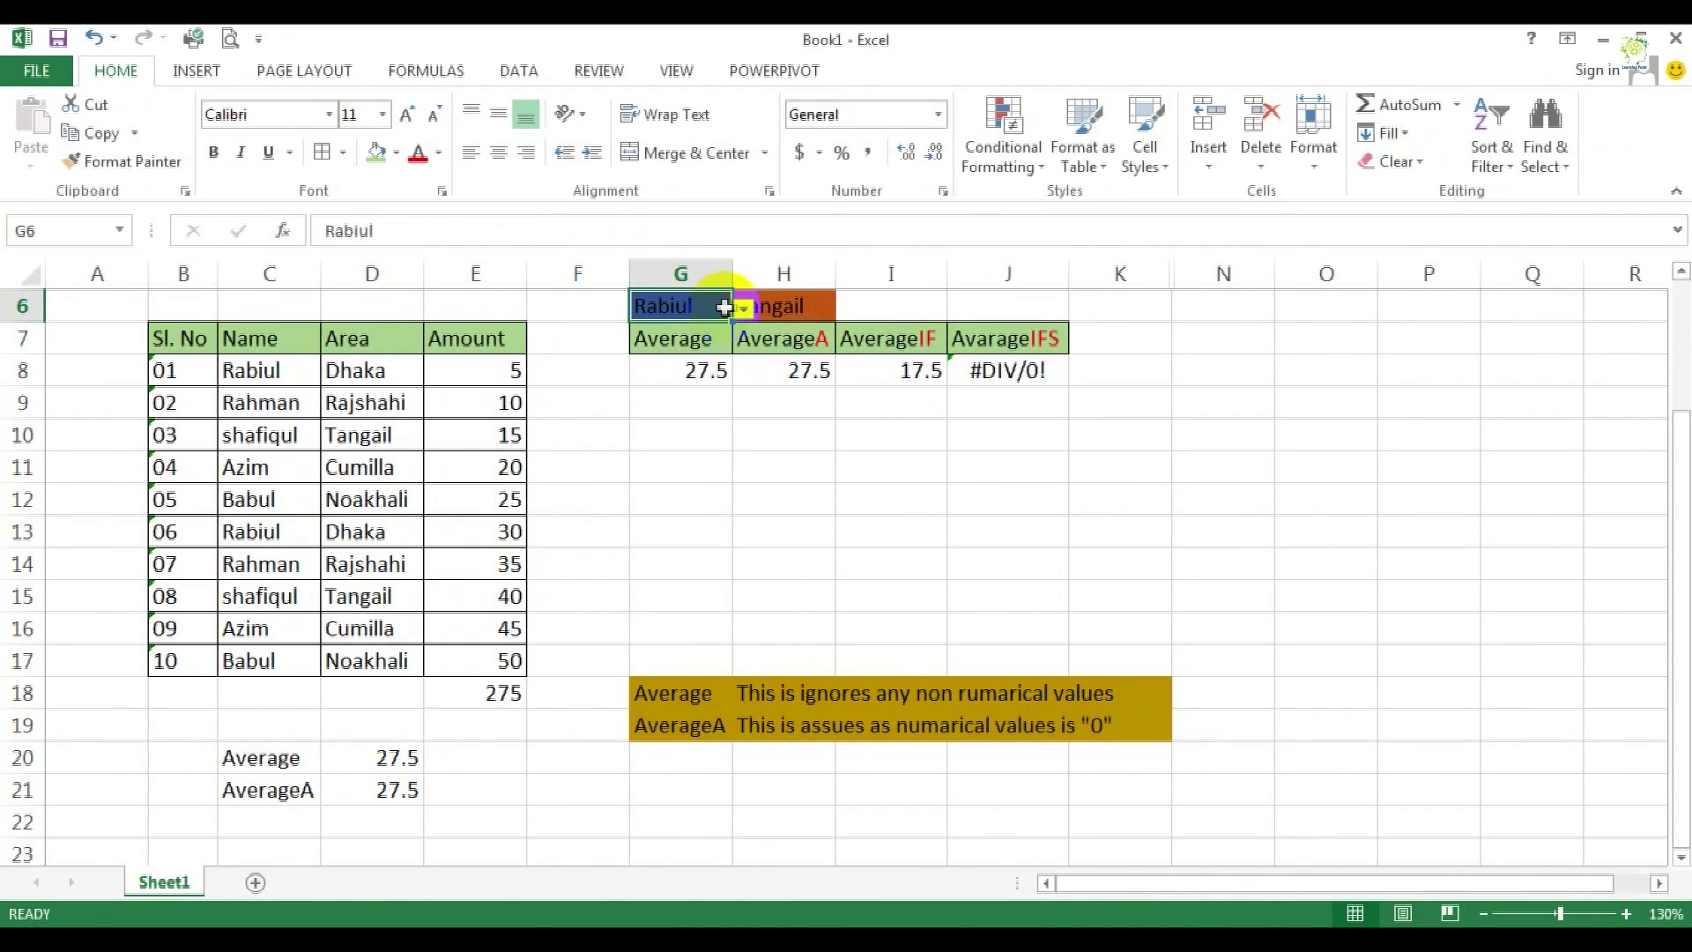
{"action": "left_click", "coordinate": [743, 310]}
{"action": "left_click", "coordinate": [657, 442]}
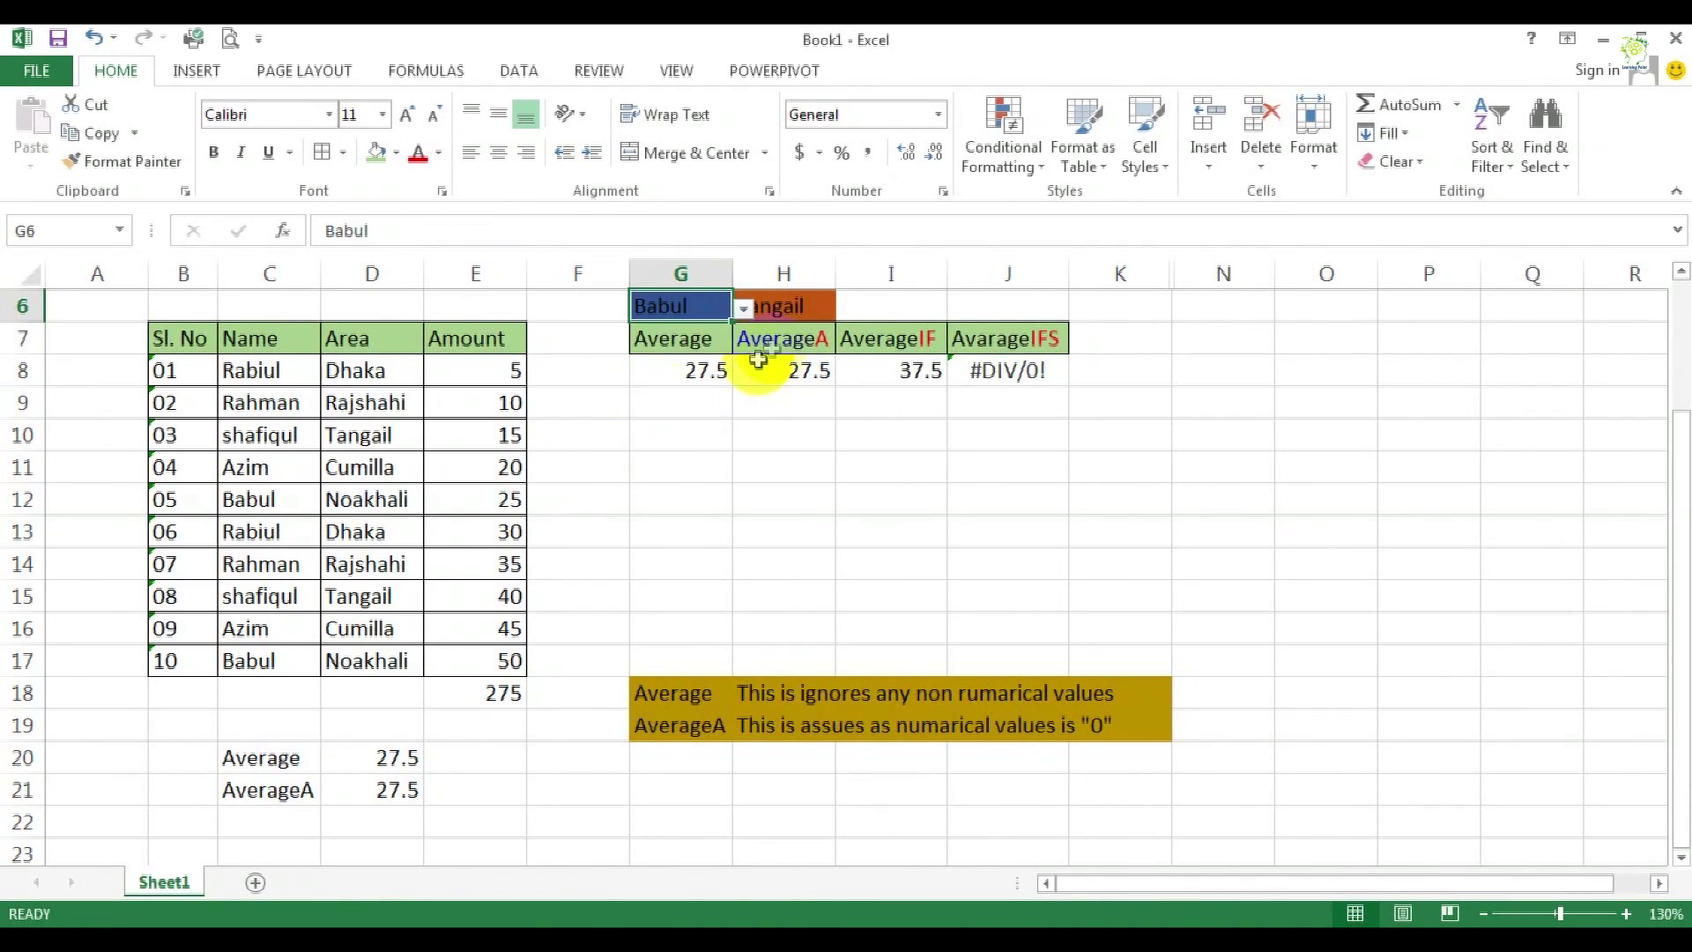
{"action": "left_click", "coordinate": [1011, 372]}
- Set the name criterion in G6 to the third listed name, as in C10, so it matches the Tangail area in H6
{"action": "left_click", "coordinate": [727, 310]}
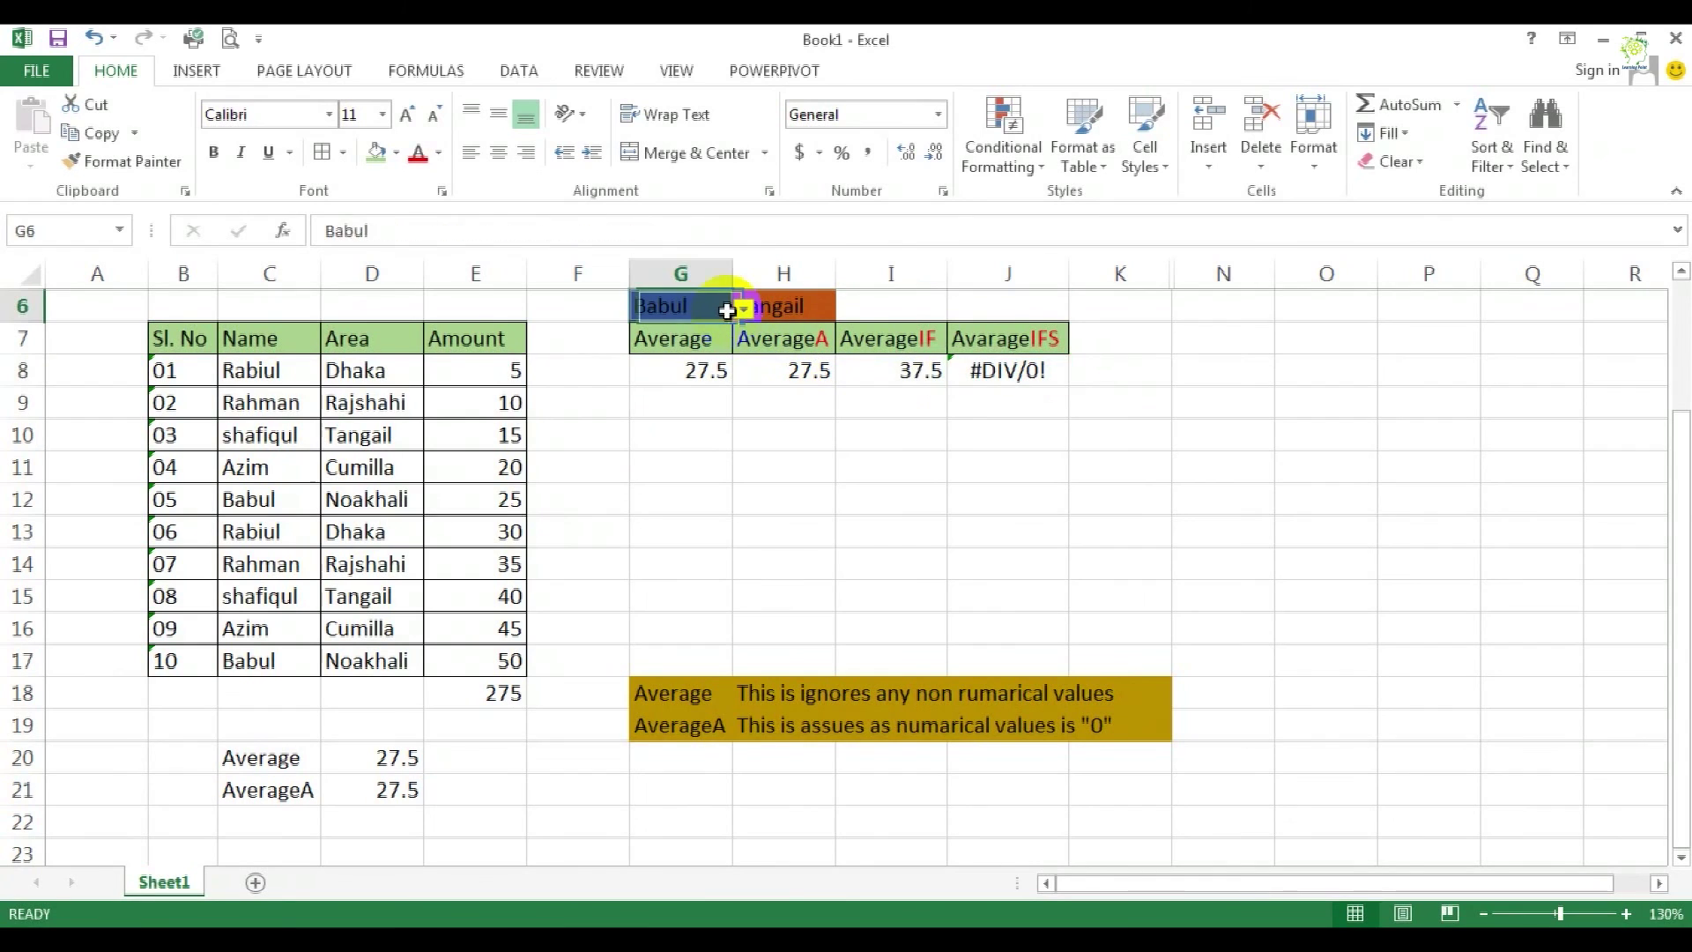
{"action": "left_click", "coordinate": [743, 310]}
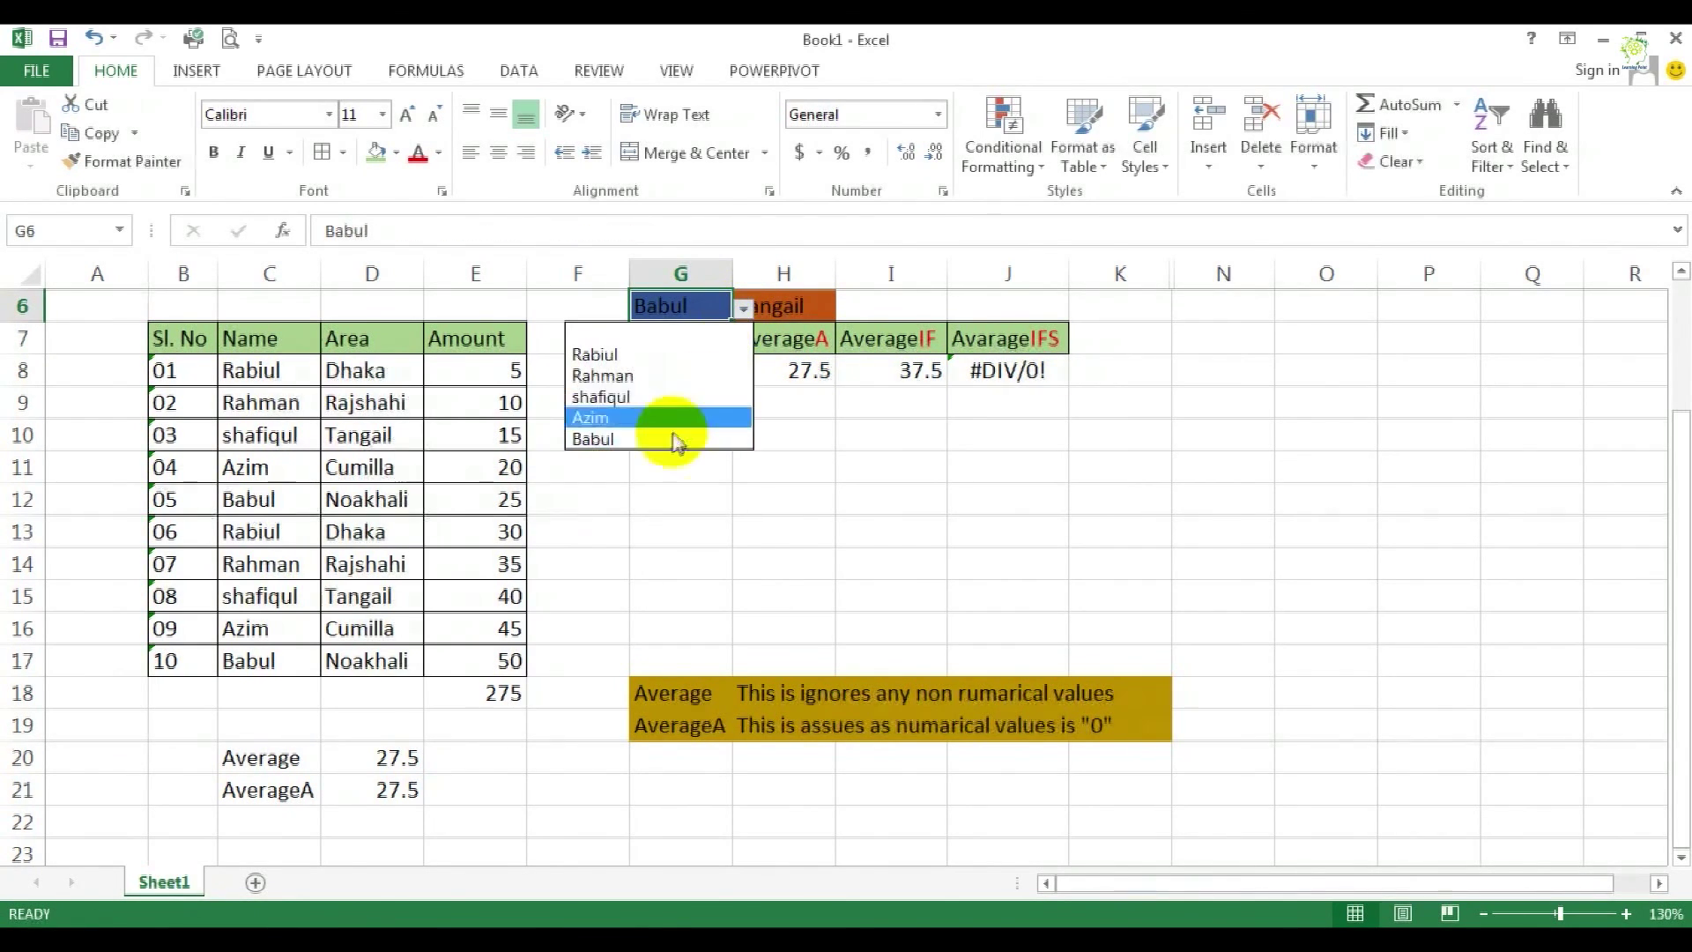
{"action": "left_click", "coordinate": [650, 397]}
{"action": "left_click", "coordinate": [926, 409]}
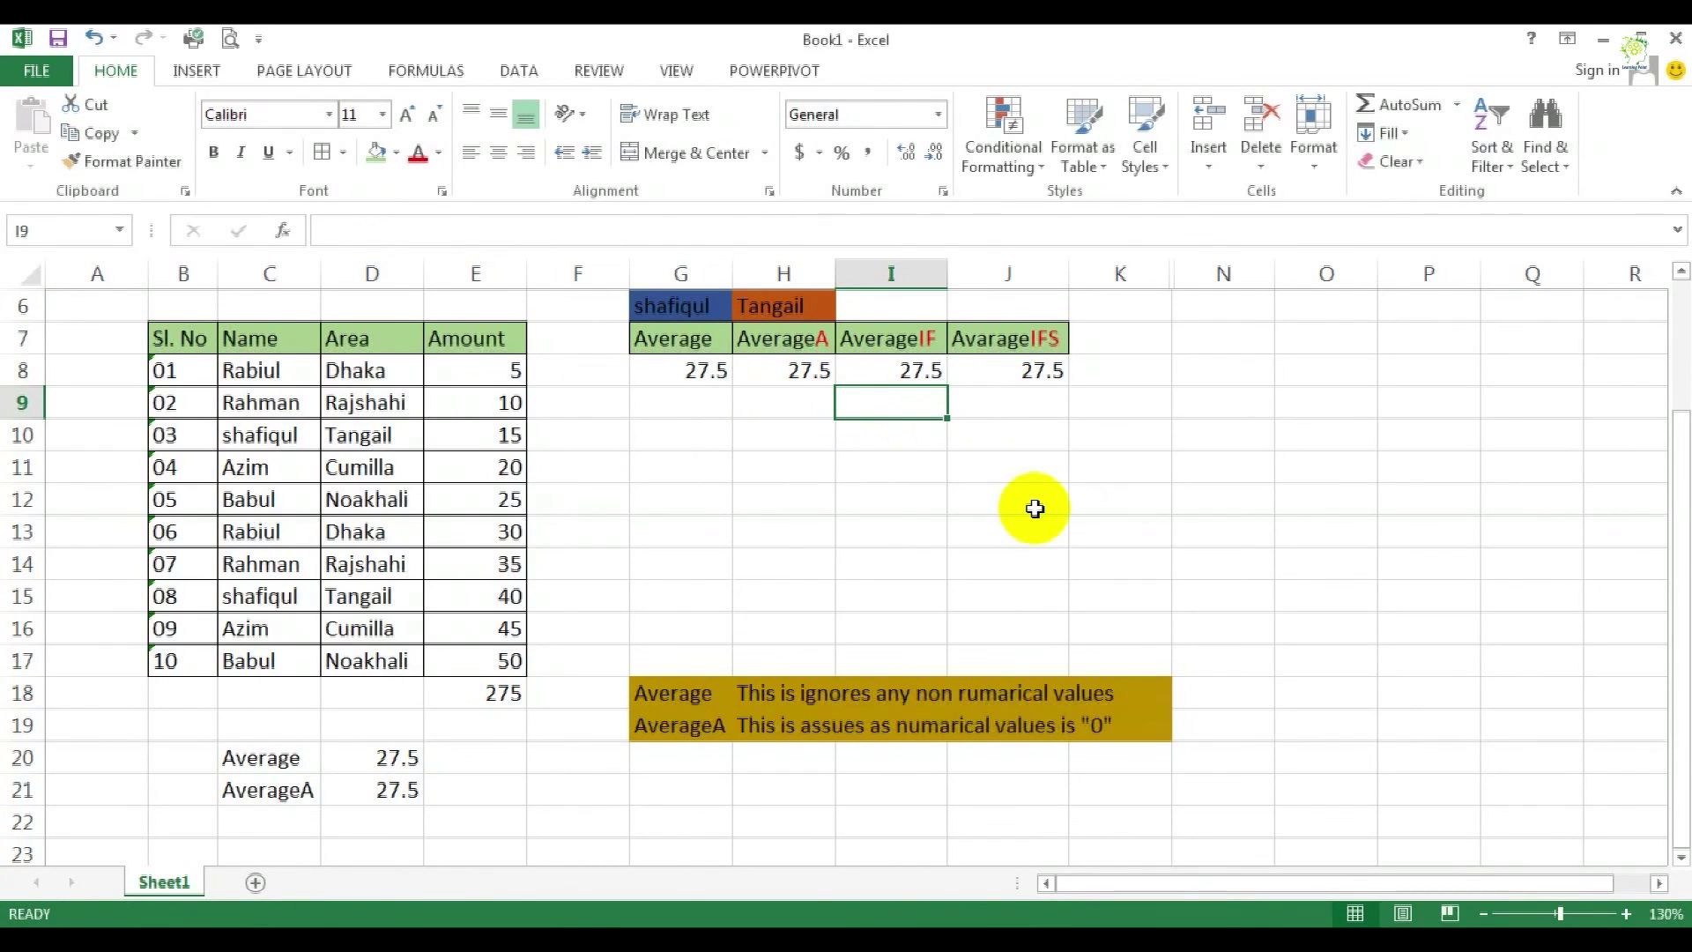